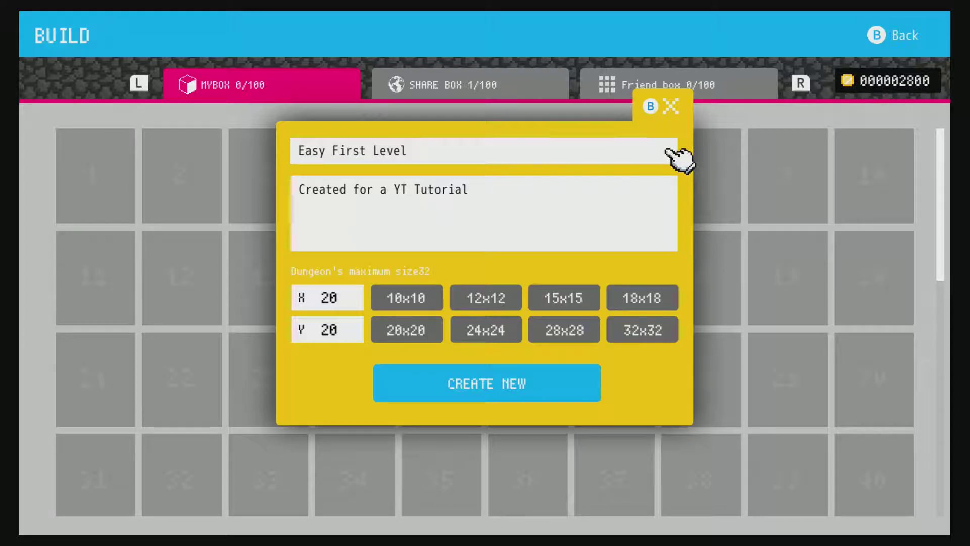
- Keep the title 'Easy First Level', its description and 20x20 size, and create the level
{"action": "left_click", "coordinate": [669, 151]}
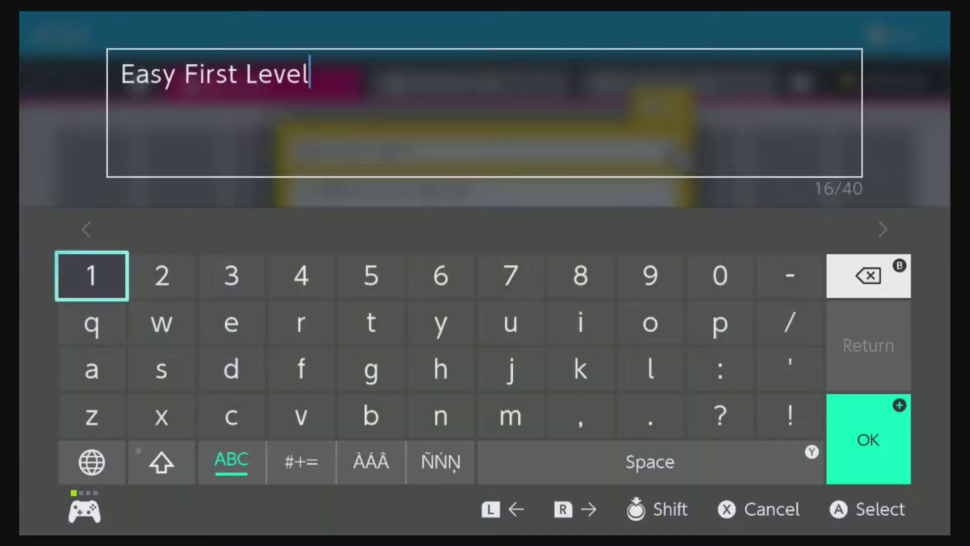
{"action": "key", "text": "Escape"}
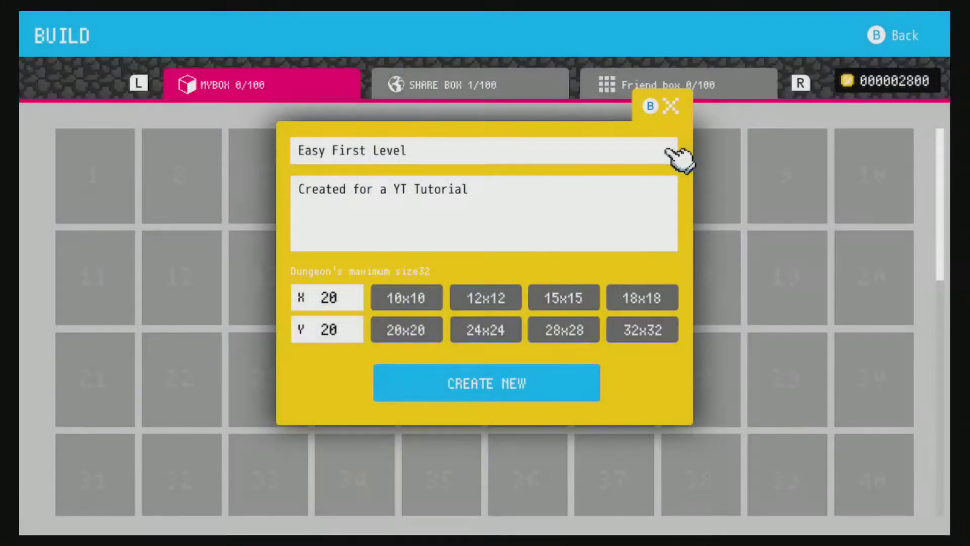
{"action": "left_click", "coordinate": [672, 218]}
{"action": "key", "text": "Escape"}
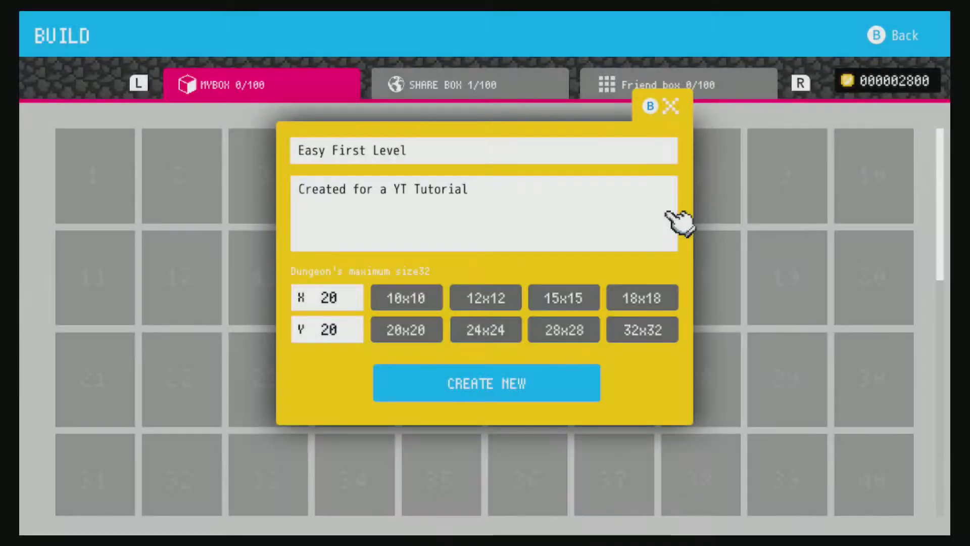
{"action": "left_click", "coordinate": [356, 301]}
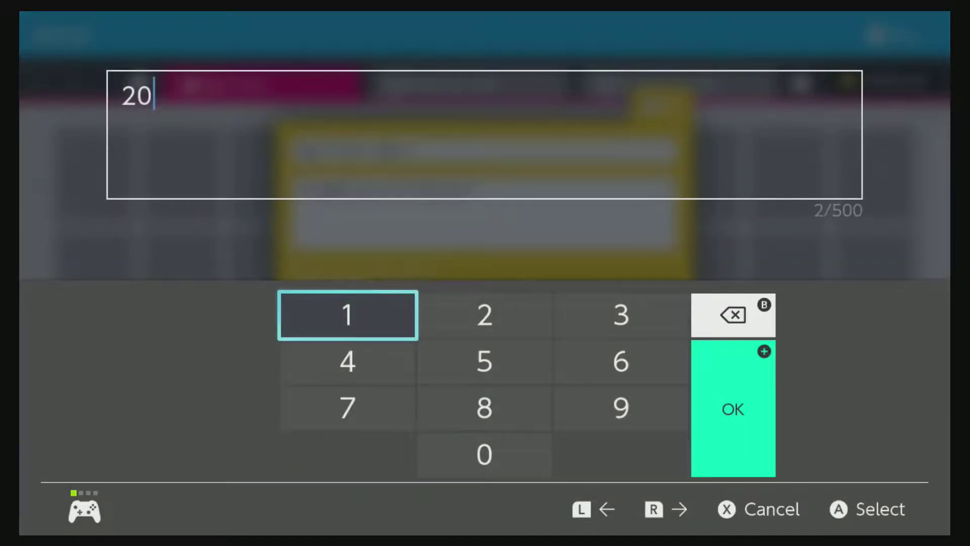
{"action": "key", "text": "Escape"}
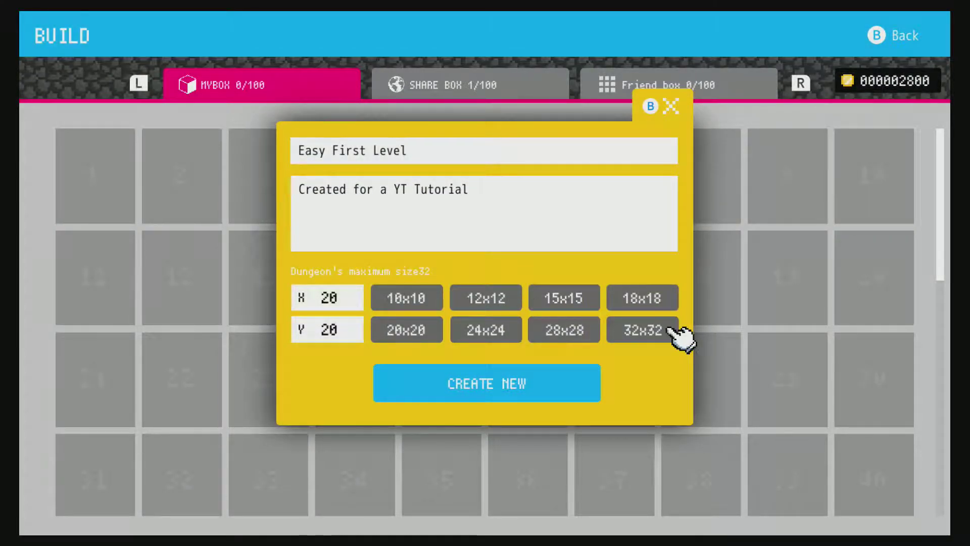
{"action": "left_click", "coordinate": [592, 385]}
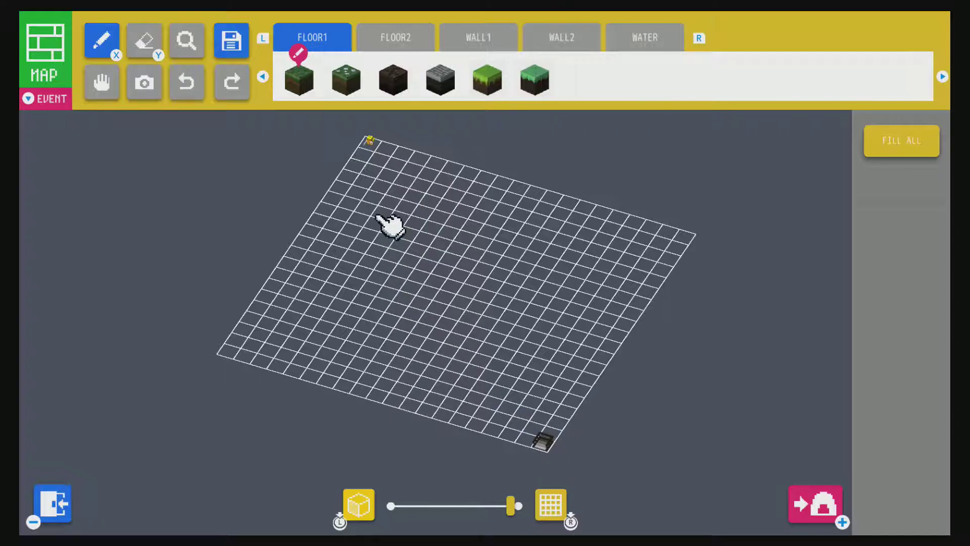
- In event mode, move the player's starting point to the centre of the grid
{"action": "key", "text": "Down"}
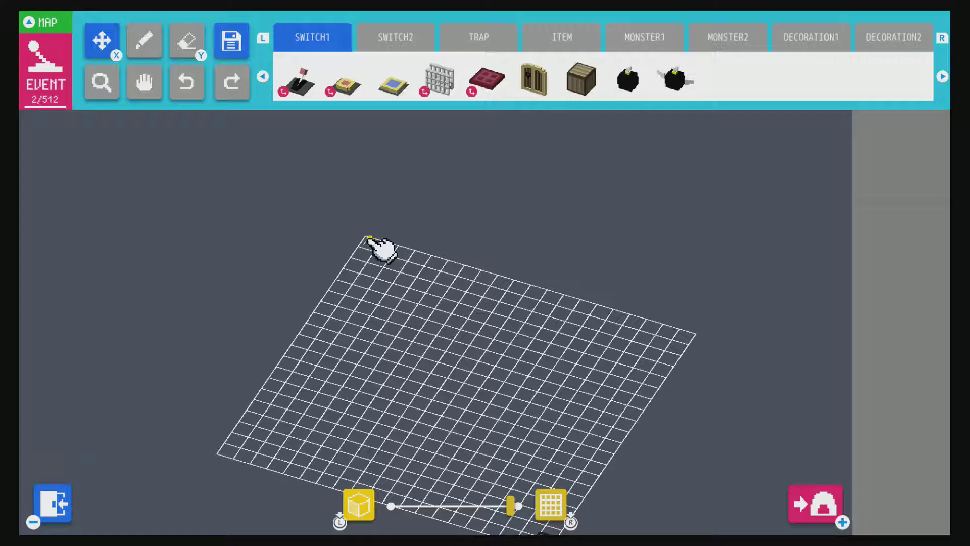
{"action": "left_click_drag", "start_coordinate": [369, 237], "coordinate": [458, 372]}
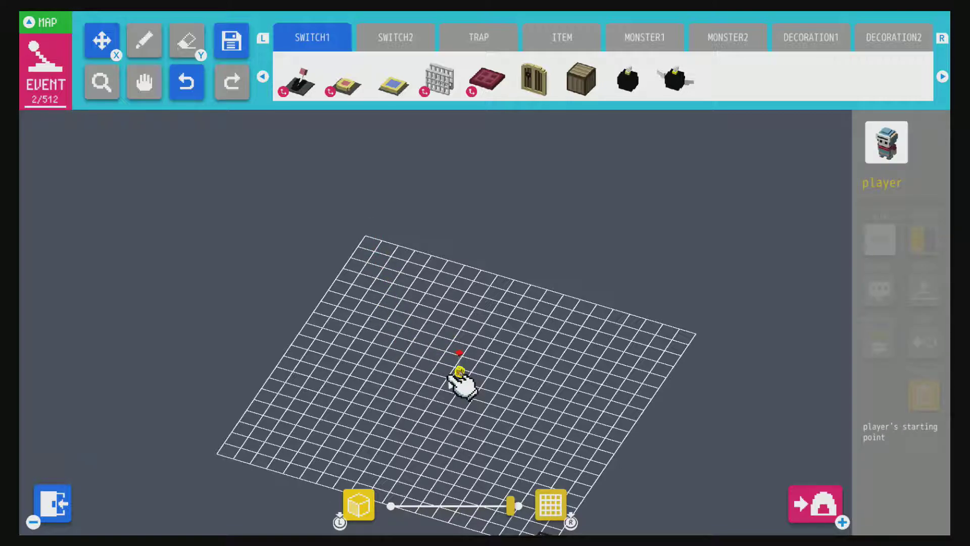
{"action": "scroll", "coordinate": [486, 425], "scroll_direction": "up", "scroll_amount": 5}
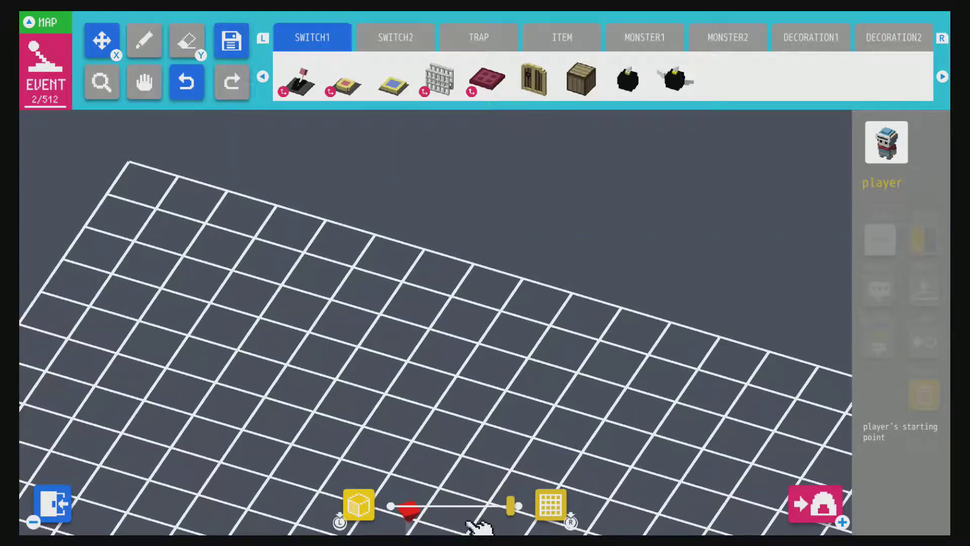
{"action": "scroll", "coordinate": [479, 527], "scroll_direction": "down", "scroll_amount": 5}
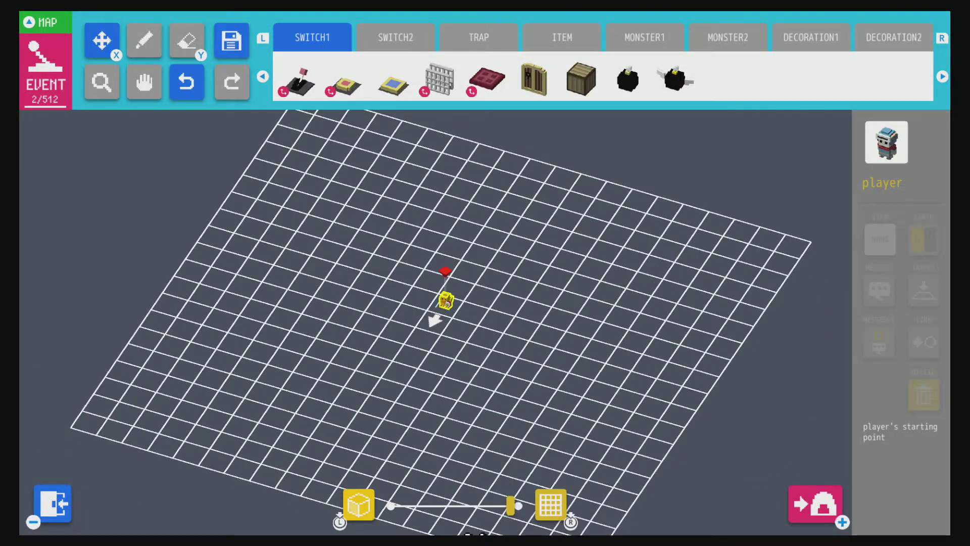
{"action": "scroll", "coordinate": [435, 322], "scroll_direction": "up", "scroll_amount": 3}
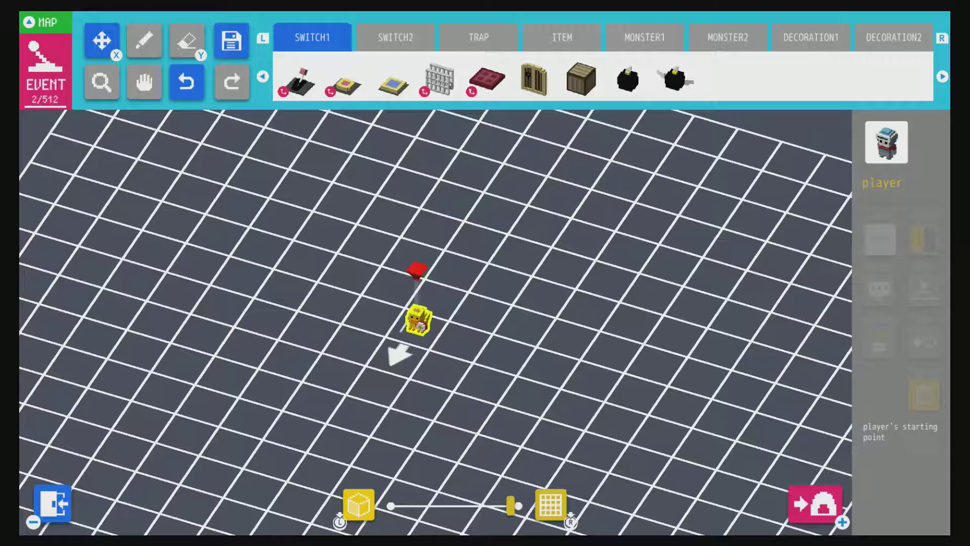
- Switch to the top-down view and return to map tile mode
{"action": "key", "text": "r"}
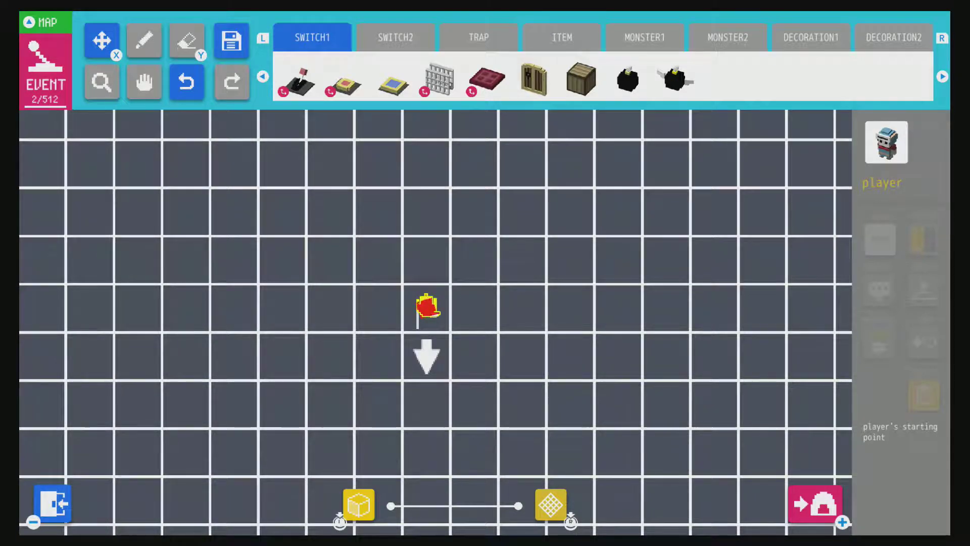
{"action": "scroll", "coordinate": [435, 322], "scroll_direction": "up", "scroll_amount": 2}
{"action": "scroll", "coordinate": [435, 322], "scroll_direction": "down", "scroll_amount": 5}
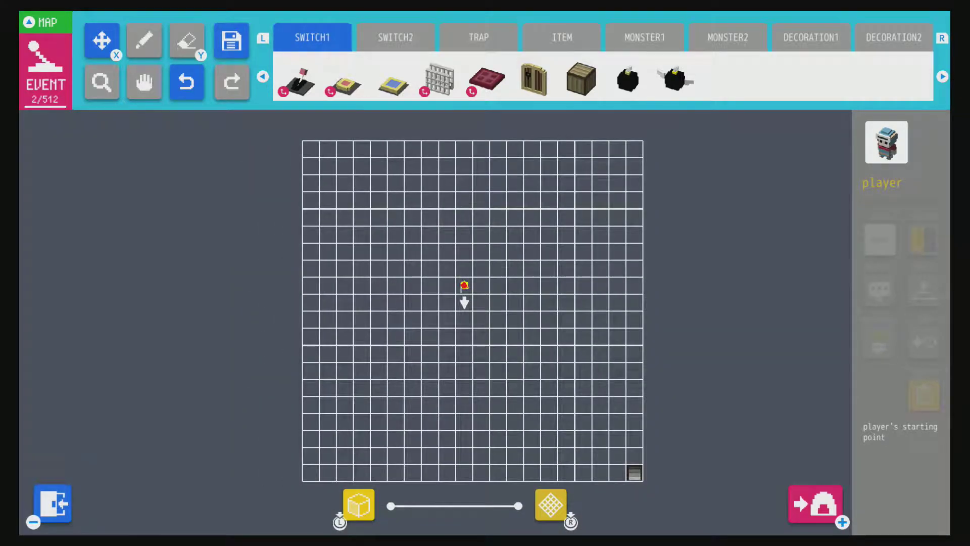
{"action": "scroll", "coordinate": [484, 275], "scroll_direction": "up", "scroll_amount": 2}
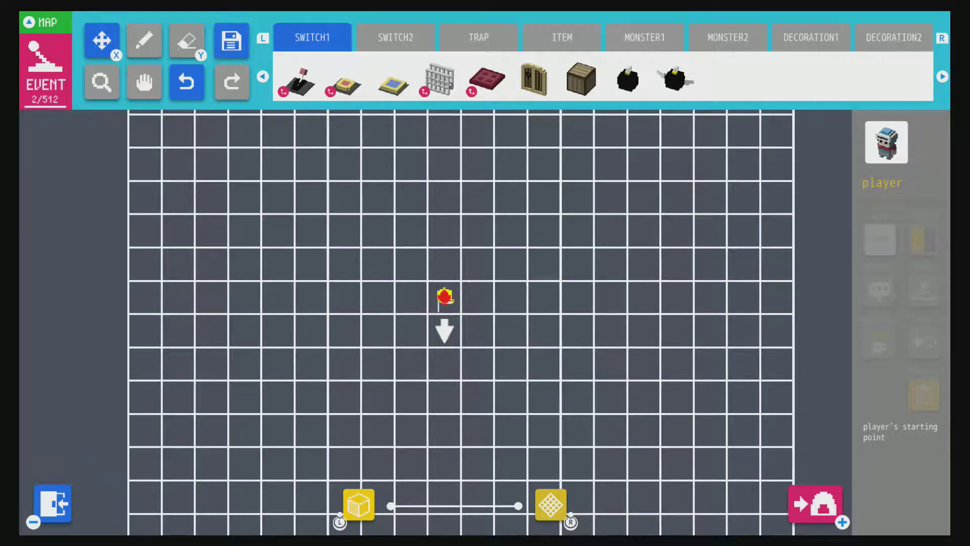
{"action": "key", "text": "Up"}
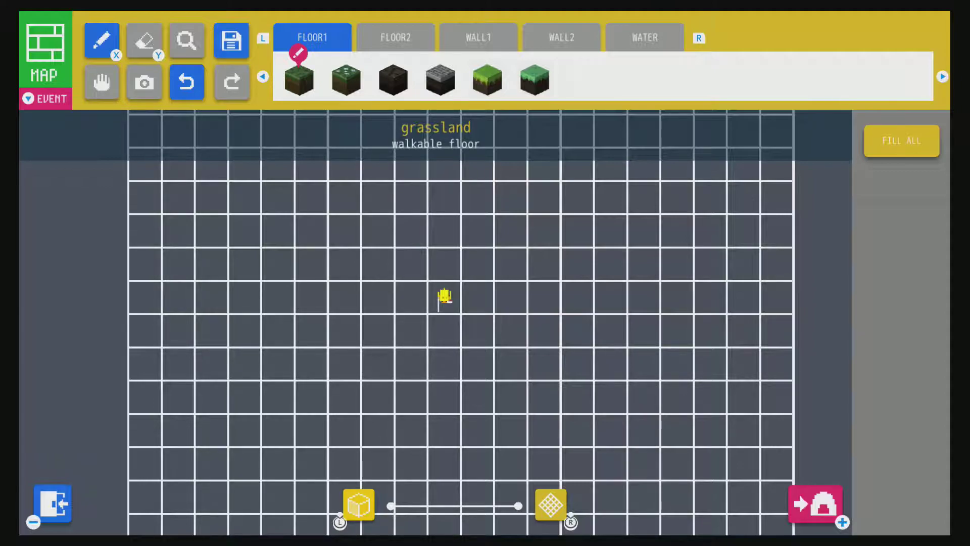
- Paint a 3x5 patch of grassland floor around the start flag, then tilt the view to 3-D
{"action": "key", "text": "Right"}
{"action": "key", "text": "Right"}
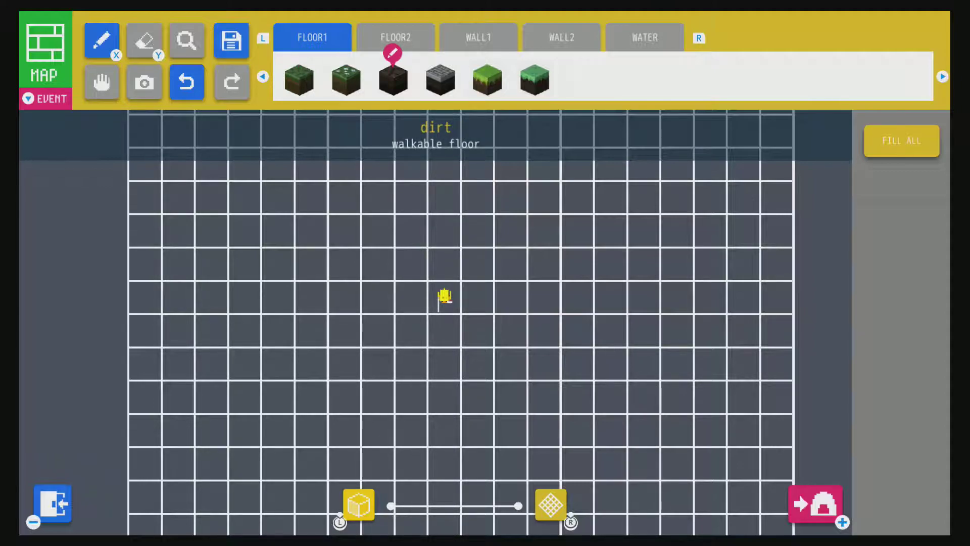
{"action": "key", "text": "Right"}
{"action": "key", "text": "Right"}
{"action": "key", "text": "Right"}
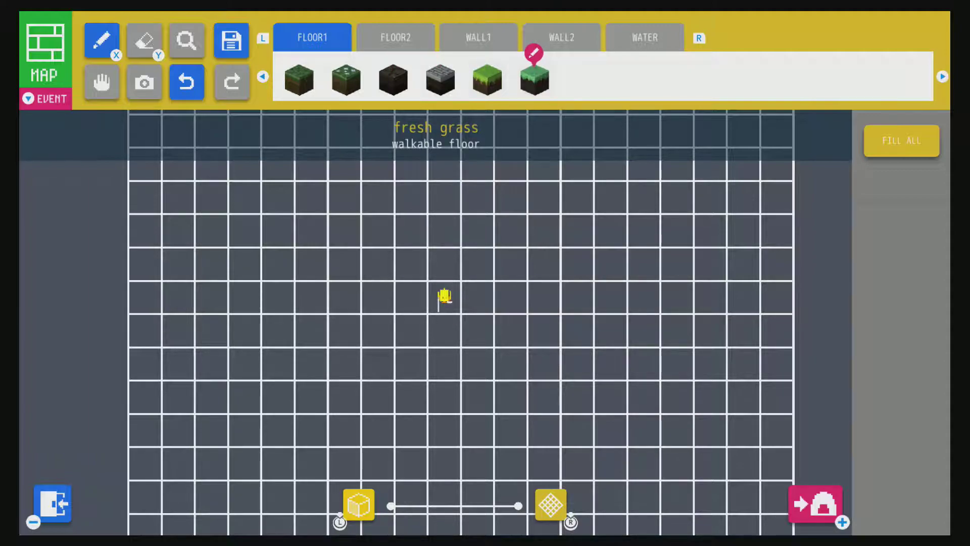
{"action": "key", "text": "Left"}
{"action": "key", "text": "Left"}
{"action": "key", "text": "Left"}
{"action": "key", "text": "Left"}
{"action": "key", "text": "Left"}
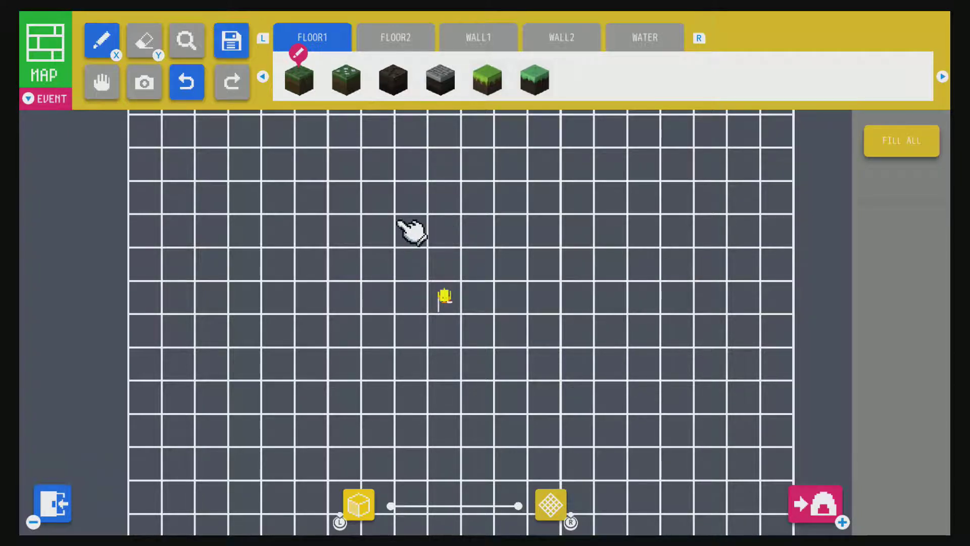
{"action": "mouse_move", "coordinate": [412, 237]}
{"action": "left_mouse_down"}
{"action": "mouse_move", "coordinate": [477, 240]}
{"action": "mouse_move", "coordinate": [477, 301]}
{"action": "mouse_move", "coordinate": [417, 302]}
{"action": "mouse_move", "coordinate": [417, 272]}
{"action": "mouse_move", "coordinate": [451, 281]}
{"action": "mouse_move", "coordinate": [453, 304]}
{"action": "mouse_move", "coordinate": [474, 306]}
{"action": "mouse_move", "coordinate": [465, 373]}
{"action": "mouse_move", "coordinate": [403, 366]}
{"action": "mouse_move", "coordinate": [403, 329]}
{"action": "mouse_move", "coordinate": [441, 331]}
{"action": "left_mouse_up"}
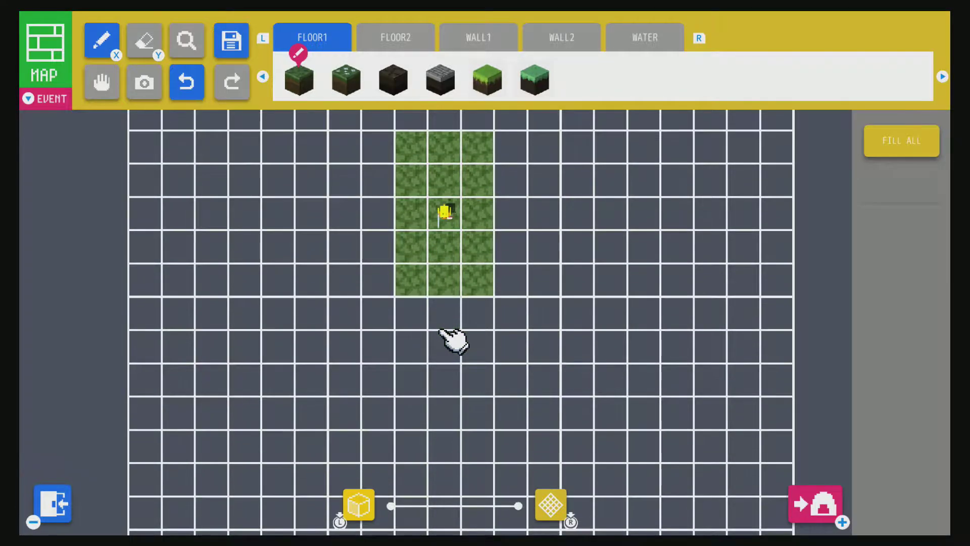
{"action": "key", "text": "r"}
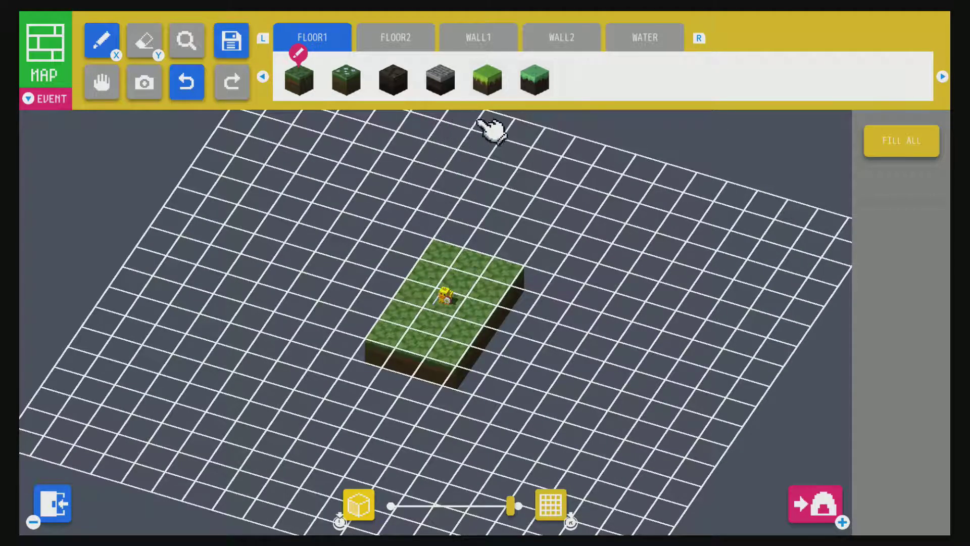
- Choose the WALL1 tree block and line the grass's left edge and top row with trees
{"action": "left_click", "coordinate": [490, 45]}
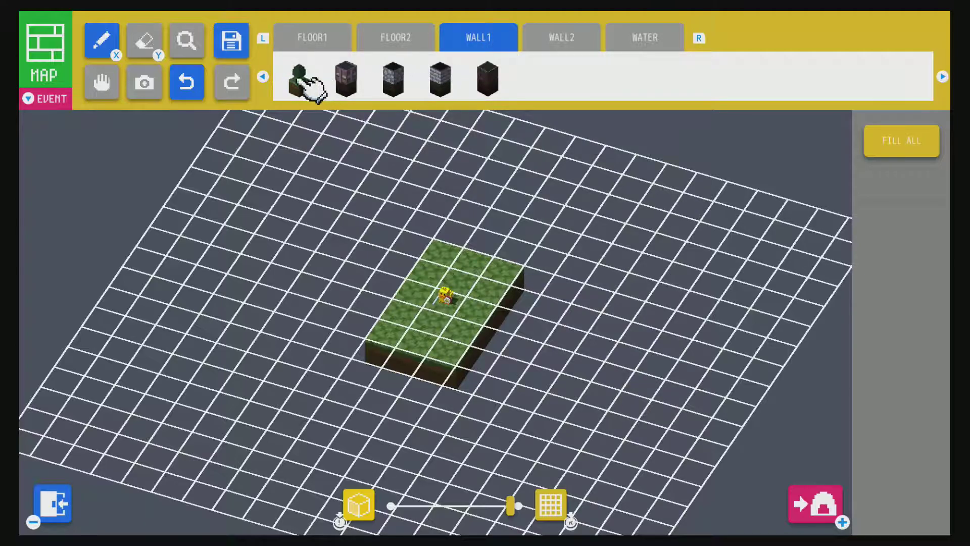
{"action": "left_click", "coordinate": [302, 78]}
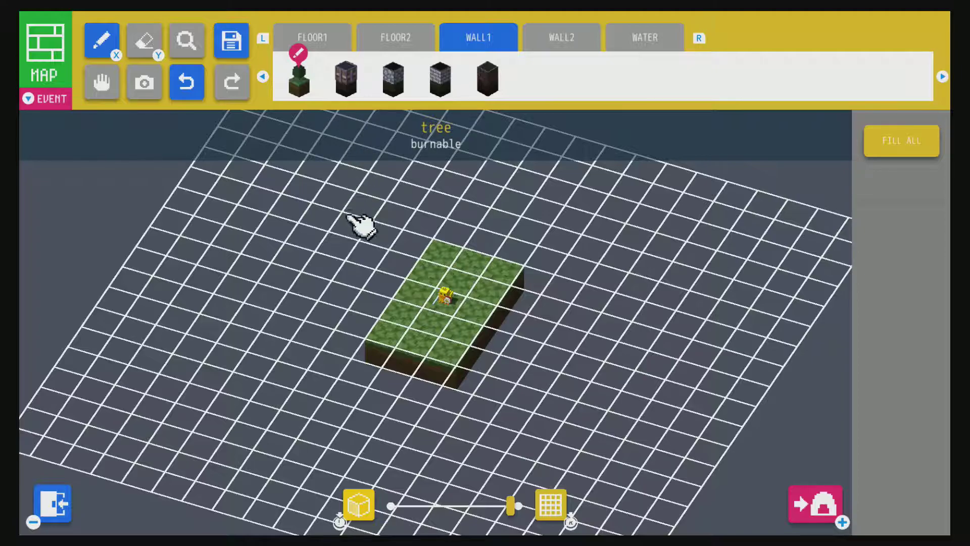
{"action": "left_click", "coordinate": [415, 244]}
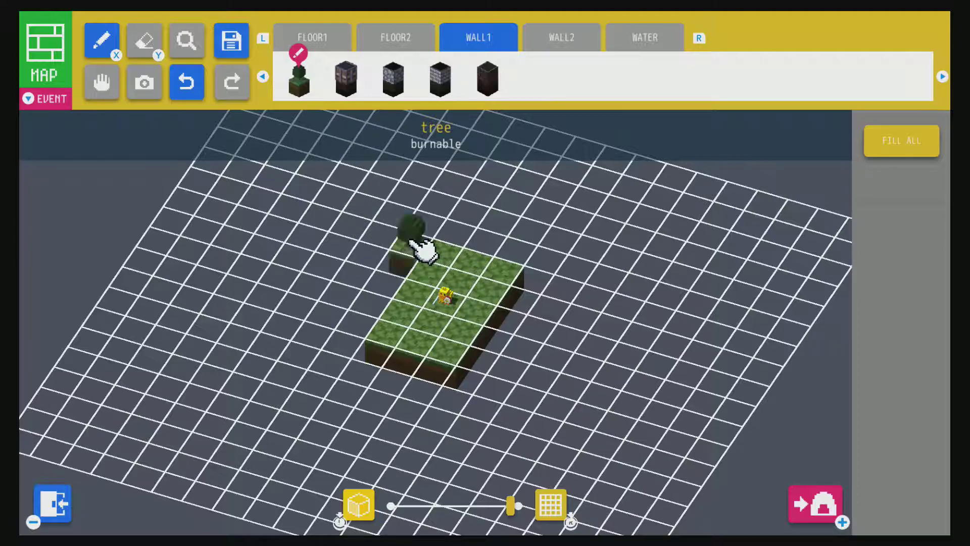
{"action": "left_click_drag", "start_coordinate": [422, 248], "coordinate": [386, 295]}
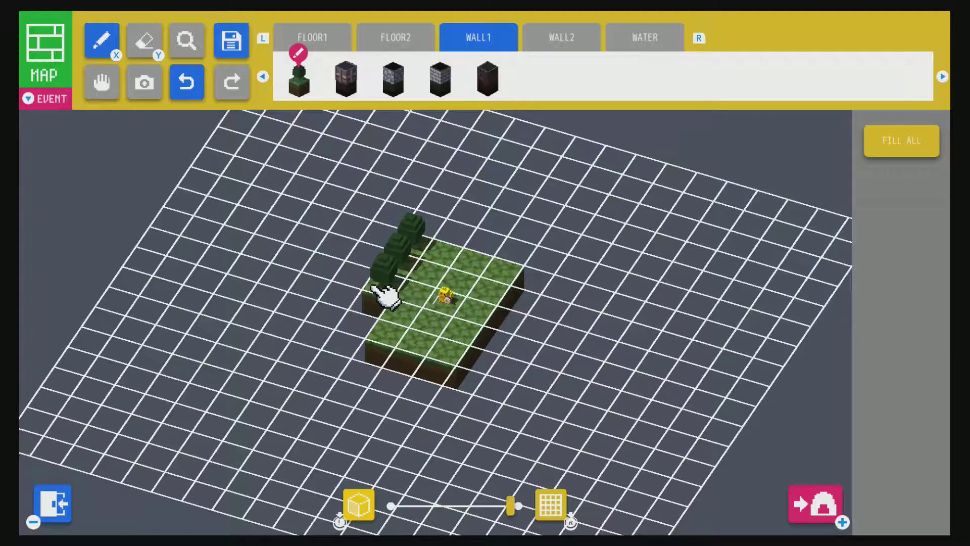
{"action": "left_click", "coordinate": [369, 318]}
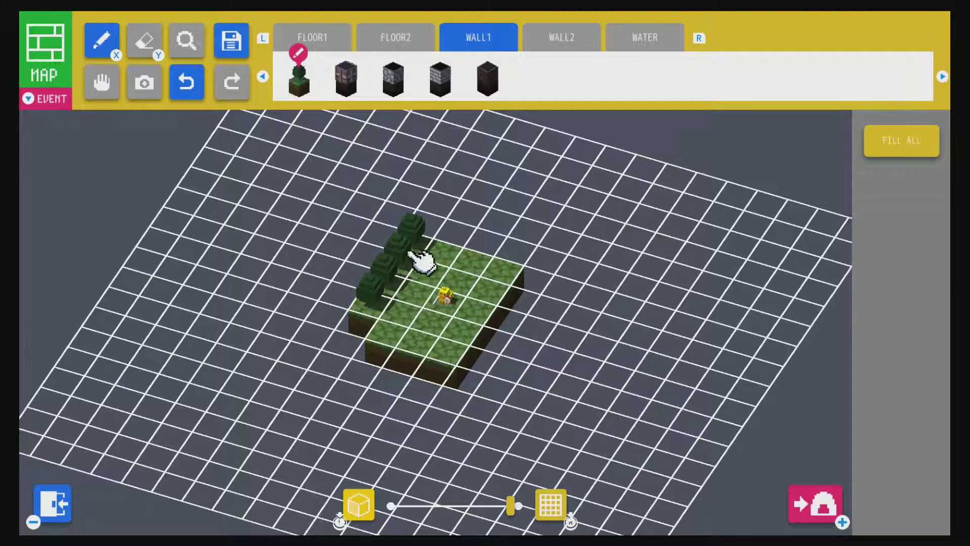
{"action": "scroll", "coordinate": [418, 120], "scroll_direction": "up", "scroll_amount": 3}
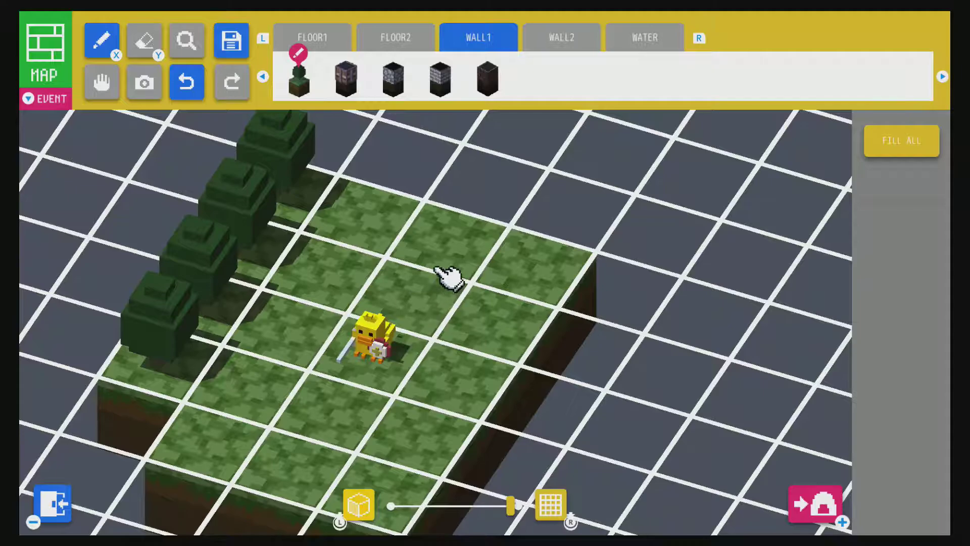
{"action": "left_click", "coordinate": [448, 247]}
{"action": "left_click", "coordinate": [393, 216]}
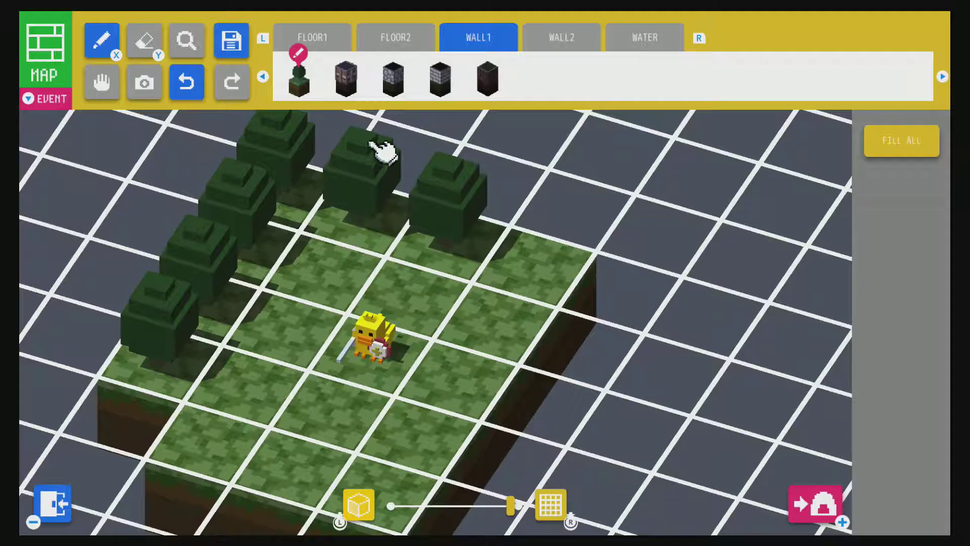
- Replace a stray rock wall with a tree and fill the front-left edge and back-right corner
{"action": "key", "text": "minus"}
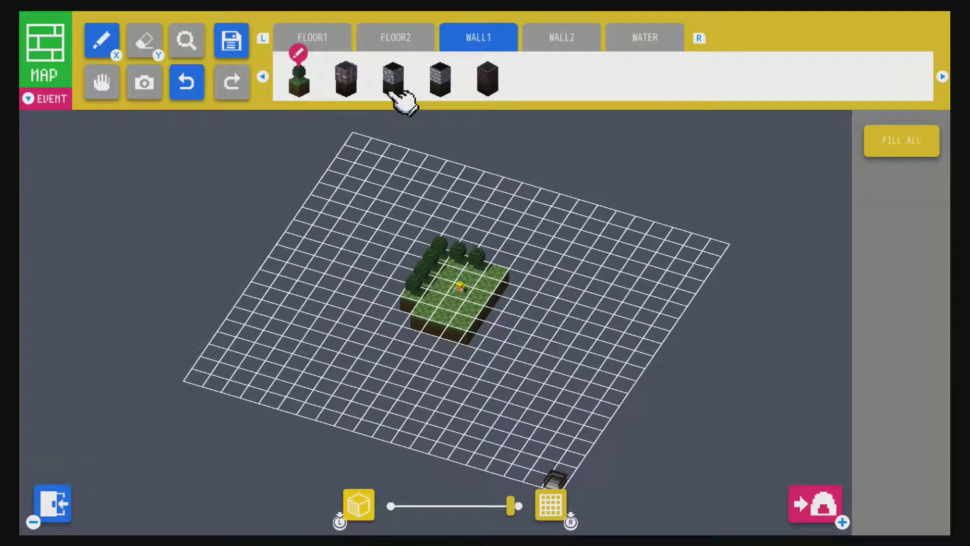
{"action": "left_click", "coordinate": [392, 83]}
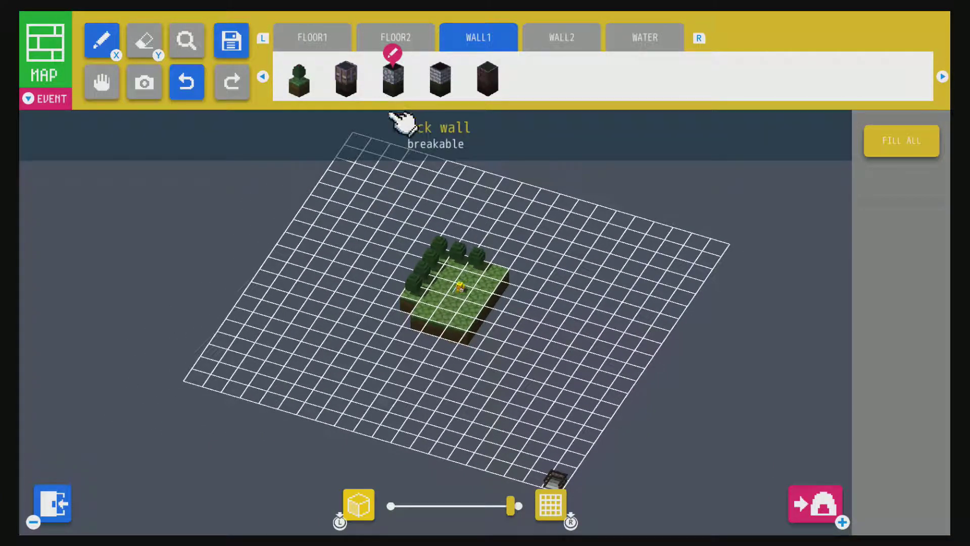
{"action": "left_click", "coordinate": [427, 273]}
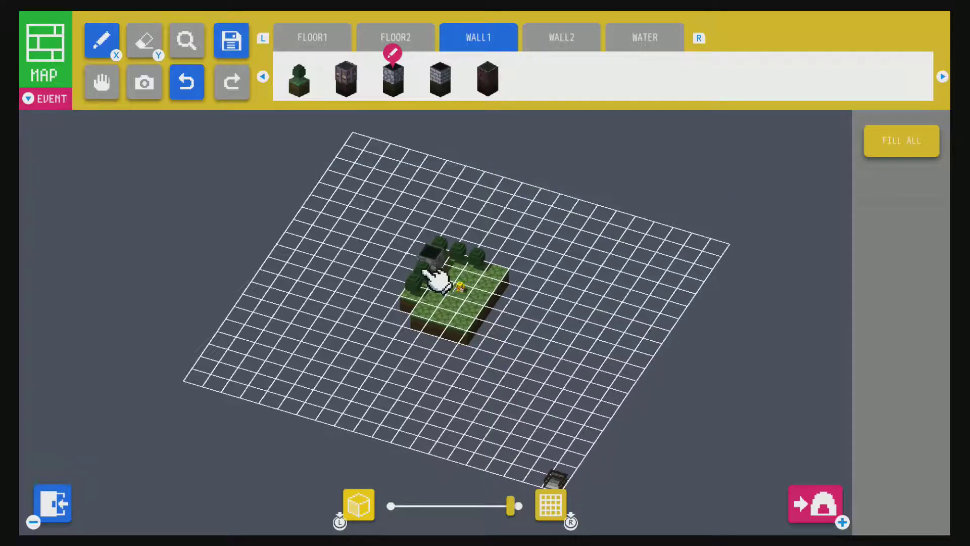
{"action": "key", "text": "Left"}
{"action": "key", "text": "Left"}
{"action": "left_click", "coordinate": [426, 270]}
{"action": "scroll", "coordinate": [435, 275], "scroll_direction": "up", "scroll_amount": 5}
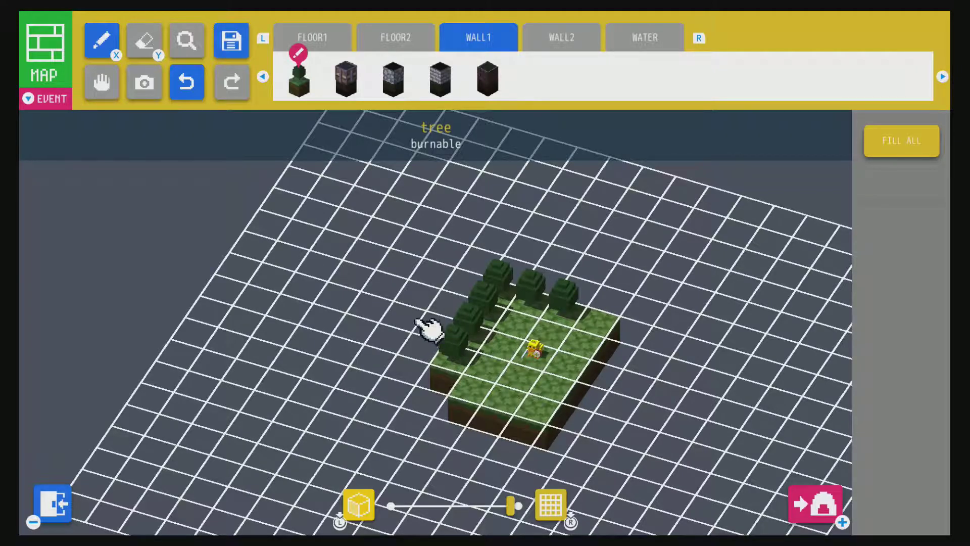
{"action": "left_click", "coordinate": [444, 385]}
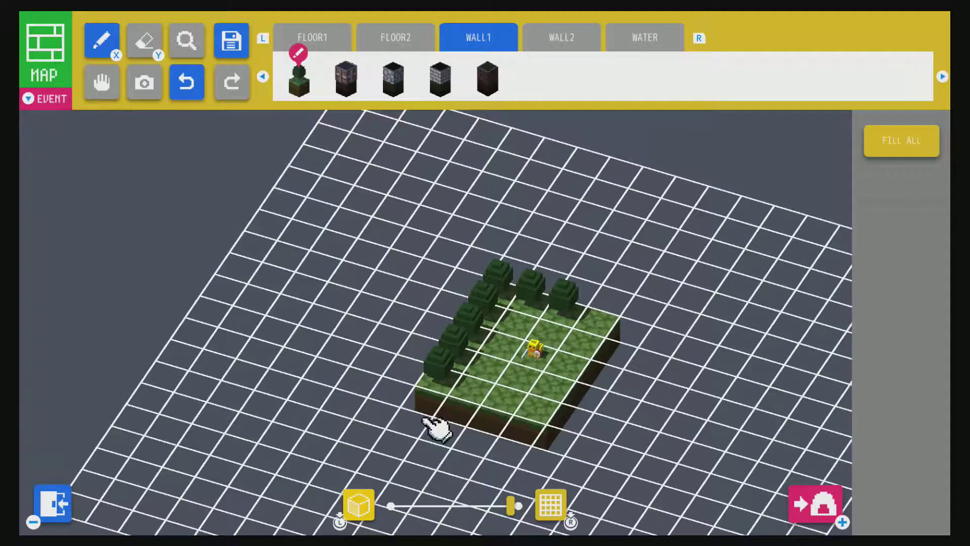
{"action": "left_click_drag", "start_coordinate": [438, 412], "coordinate": [535, 444]}
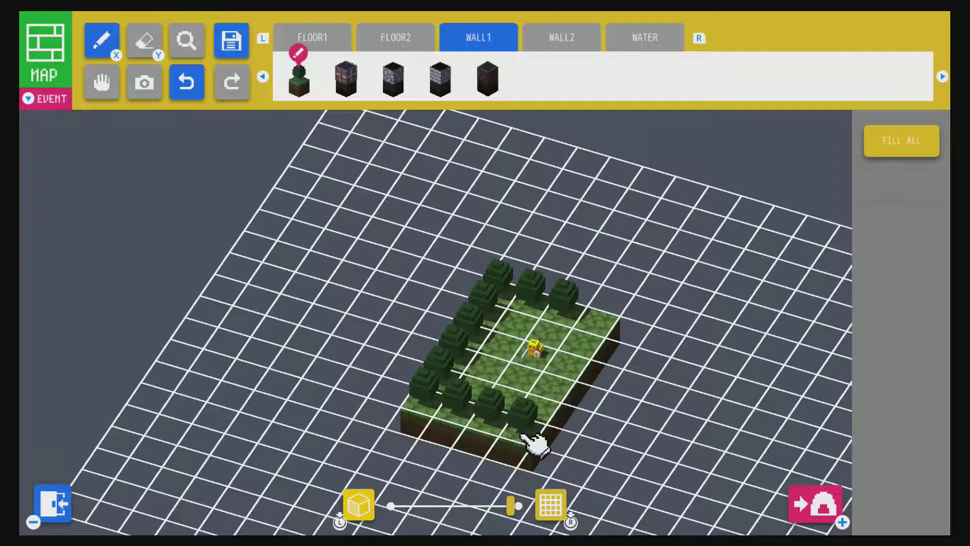
{"action": "left_click", "coordinate": [606, 317]}
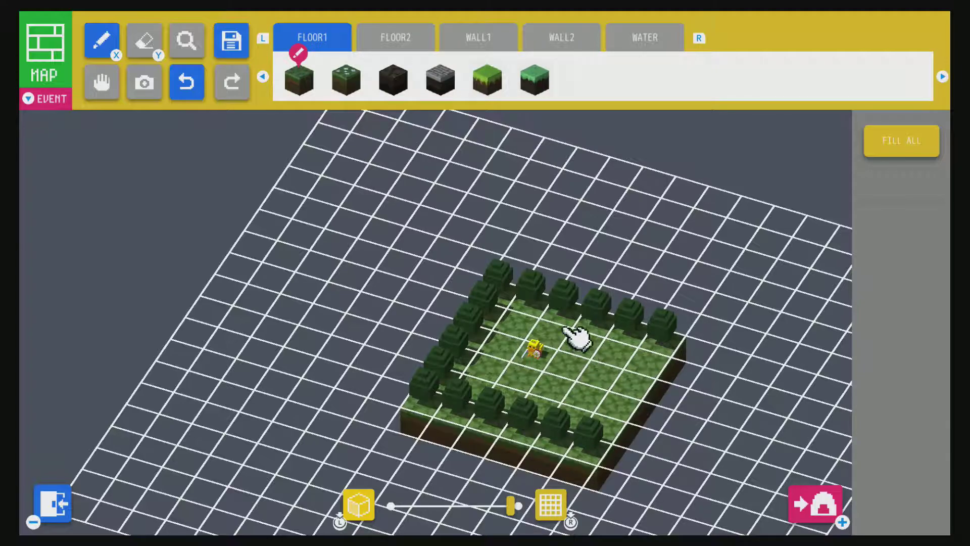
- Place four pushable boxes from SWITCH1 in a diagonal row on the grass
{"action": "key", "text": "Down"}
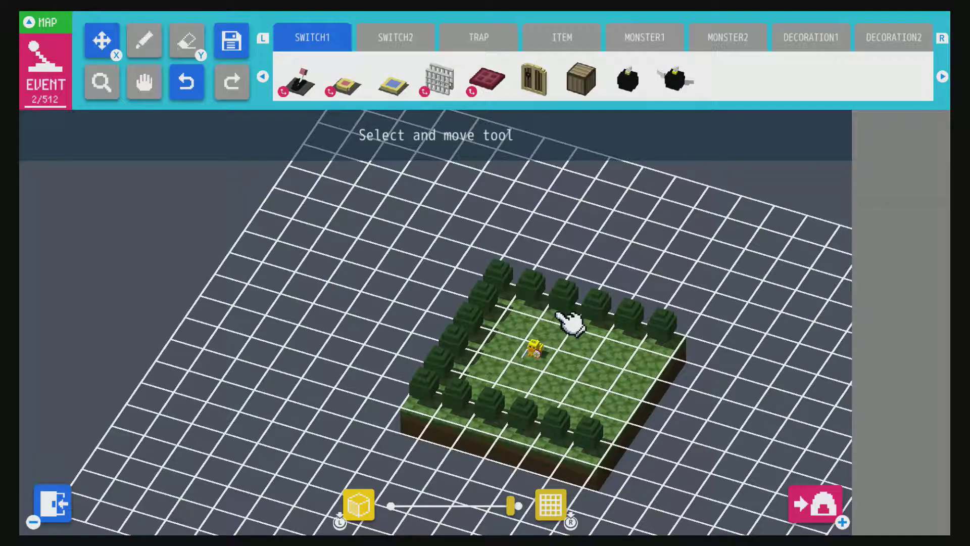
{"action": "key", "text": "Right"}
{"action": "key", "text": "Right"}
{"action": "key", "text": "Right"}
{"action": "key", "text": "Right"}
{"action": "key", "text": "Right"}
{"action": "key", "text": "Right"}
{"action": "key", "text": "Right"}
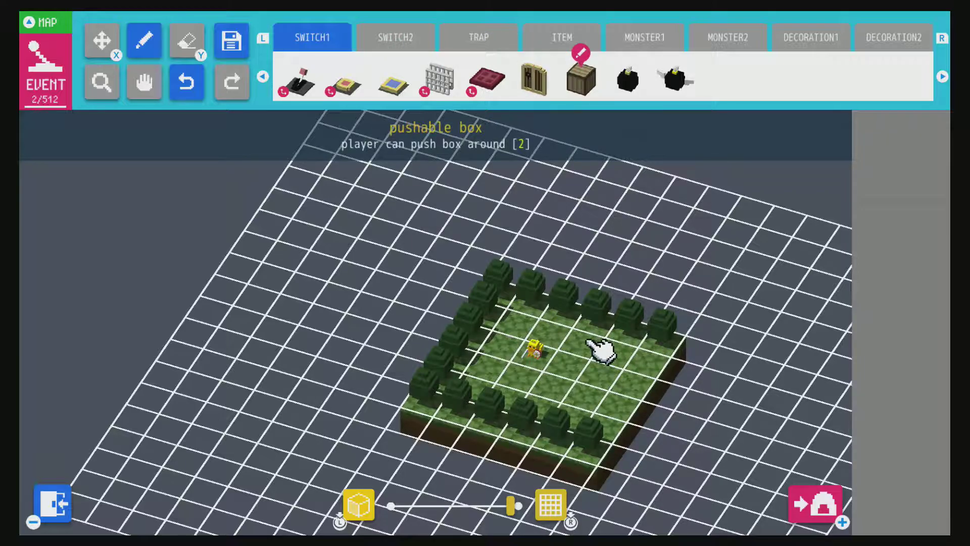
{"action": "left_click", "coordinate": [609, 349]}
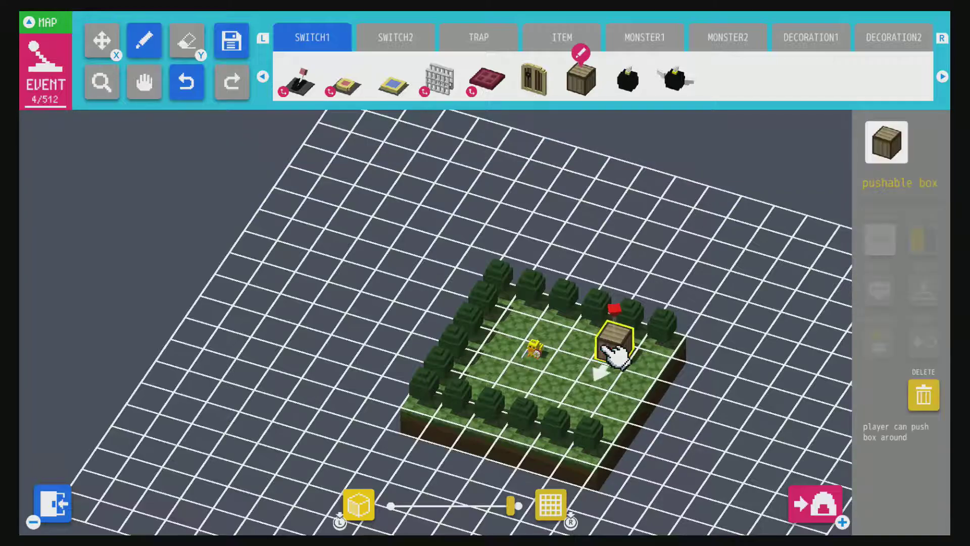
{"action": "left_click", "coordinate": [602, 374]}
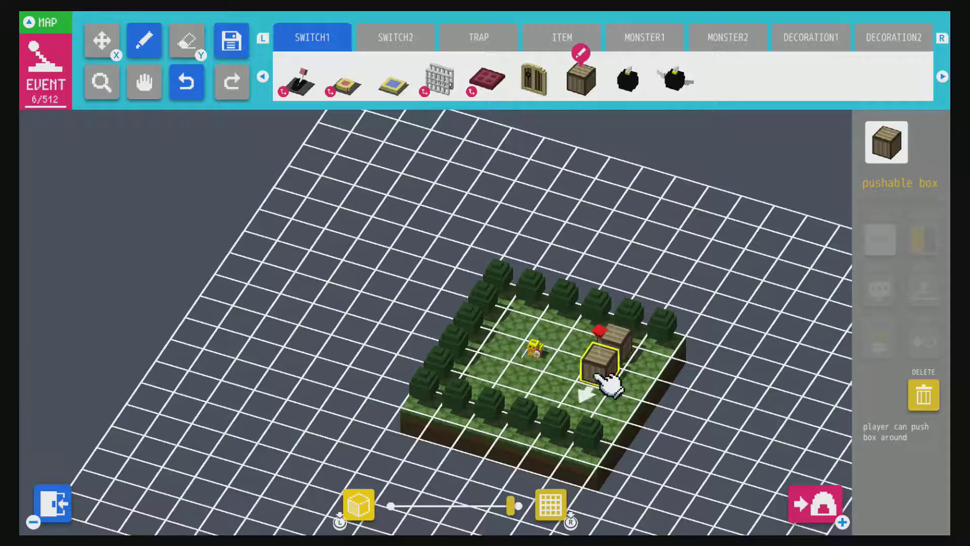
{"action": "left_click", "coordinate": [579, 402]}
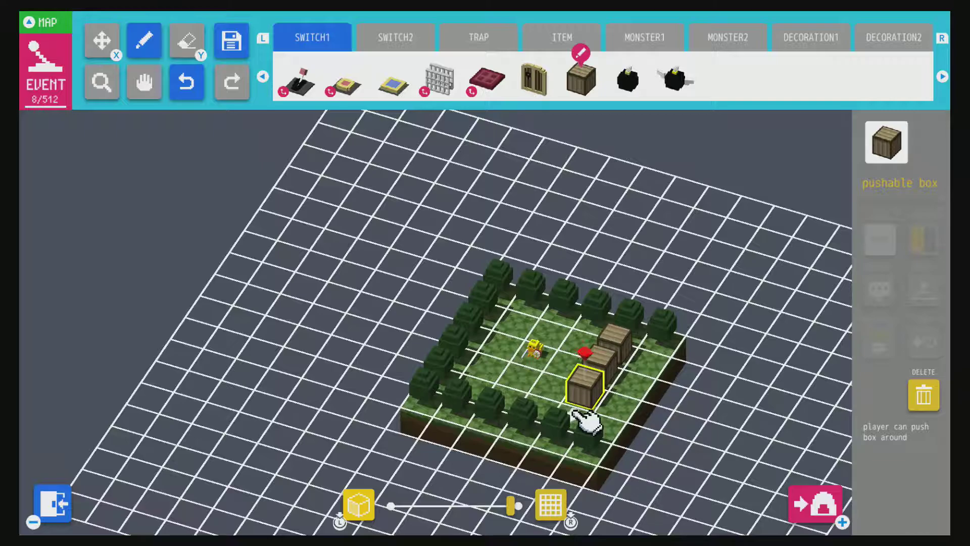
{"action": "left_click", "coordinate": [576, 413]}
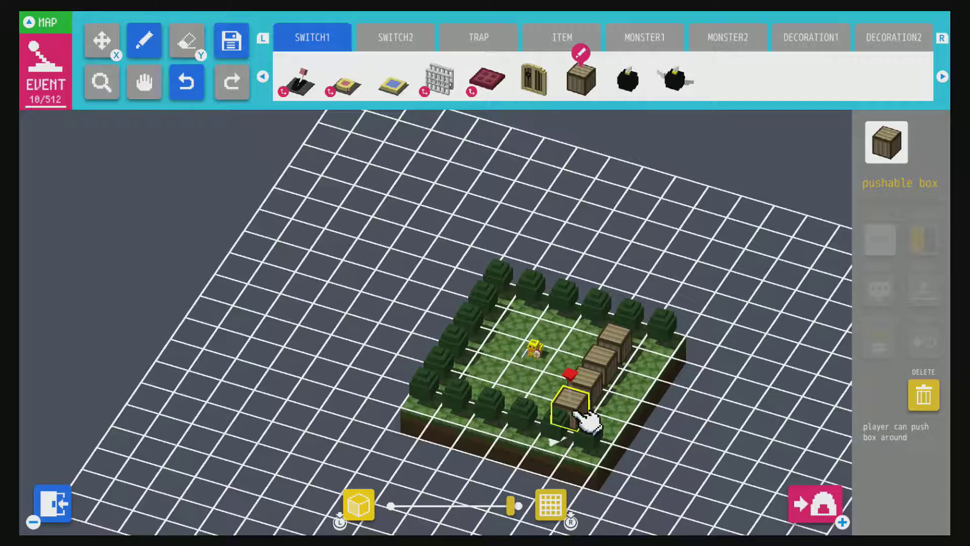
{"action": "key", "text": "Up"}
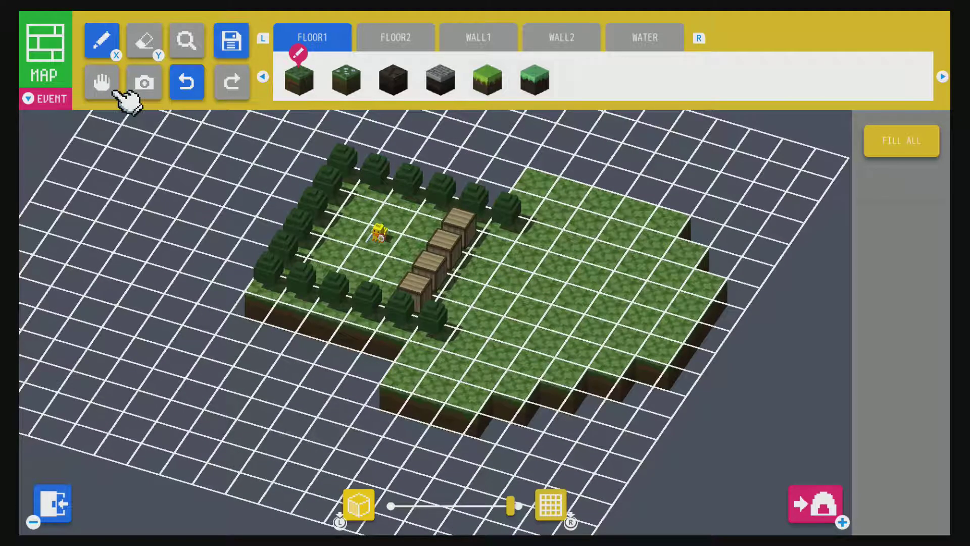
{"action": "key", "text": "Down"}
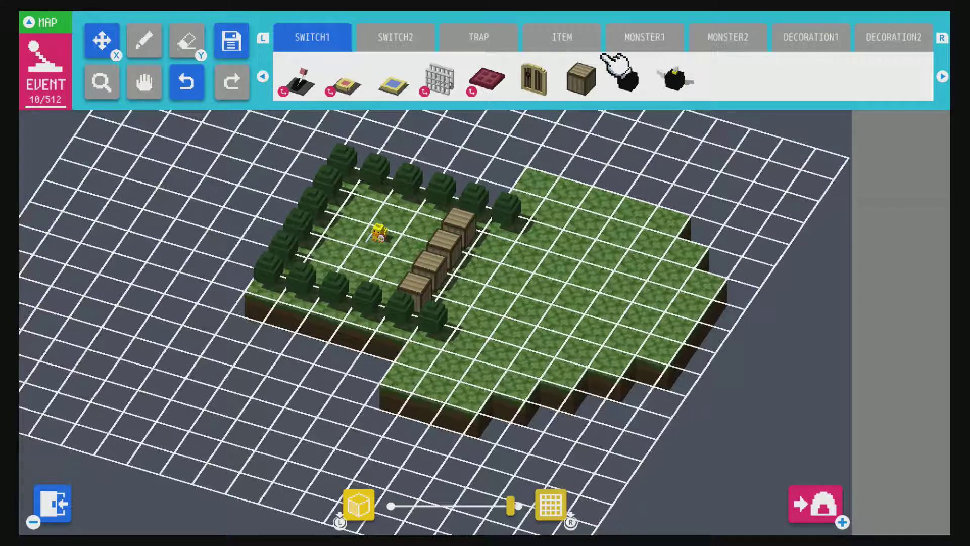
- Place a SWITCH2 NPC on the grass right of the boxes and make it an armored knight
{"action": "left_click", "coordinate": [427, 45]}
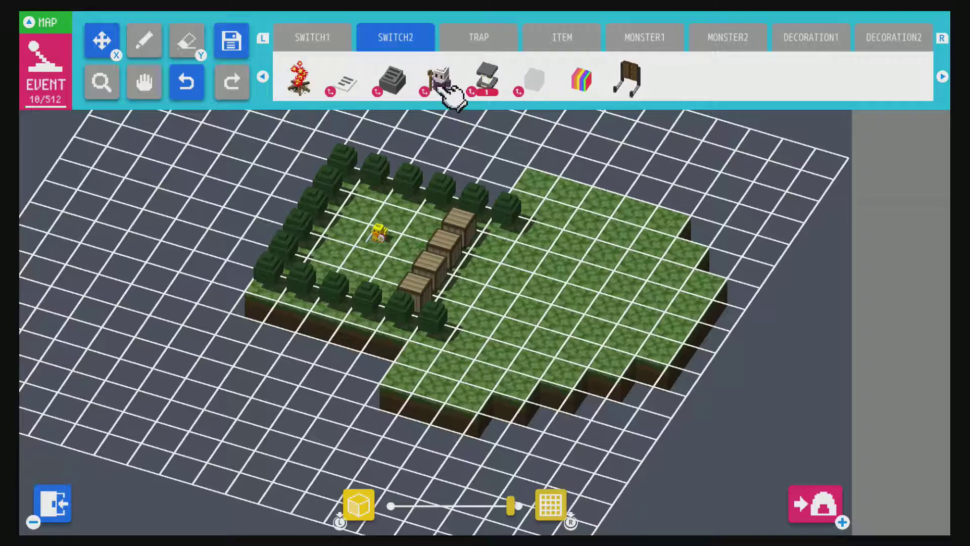
{"action": "left_click", "coordinate": [444, 84]}
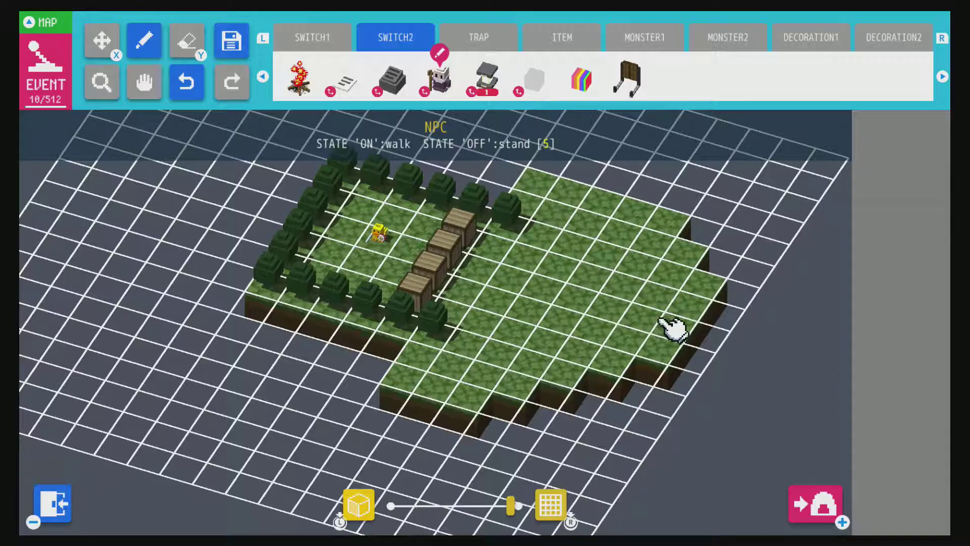
{"action": "left_click", "coordinate": [655, 331]}
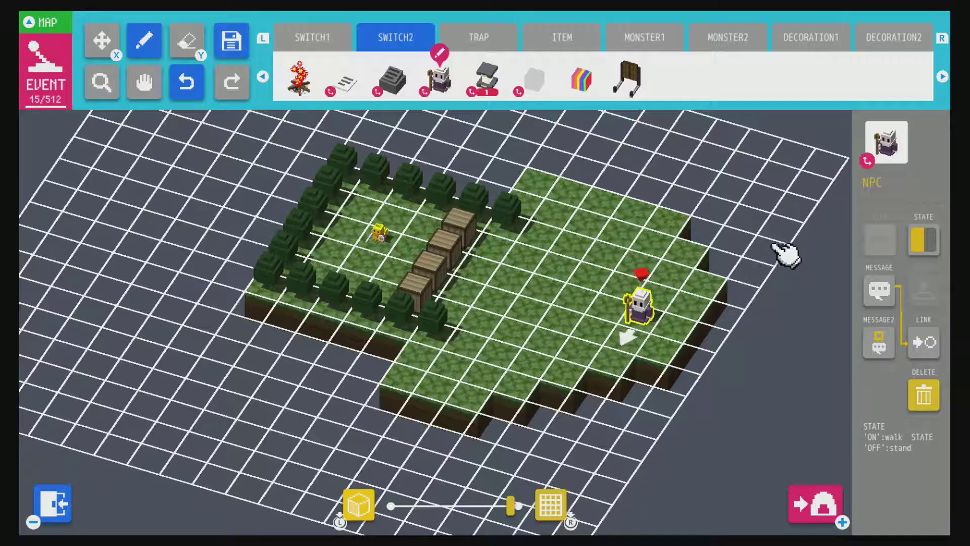
{"action": "left_click", "coordinate": [887, 141]}
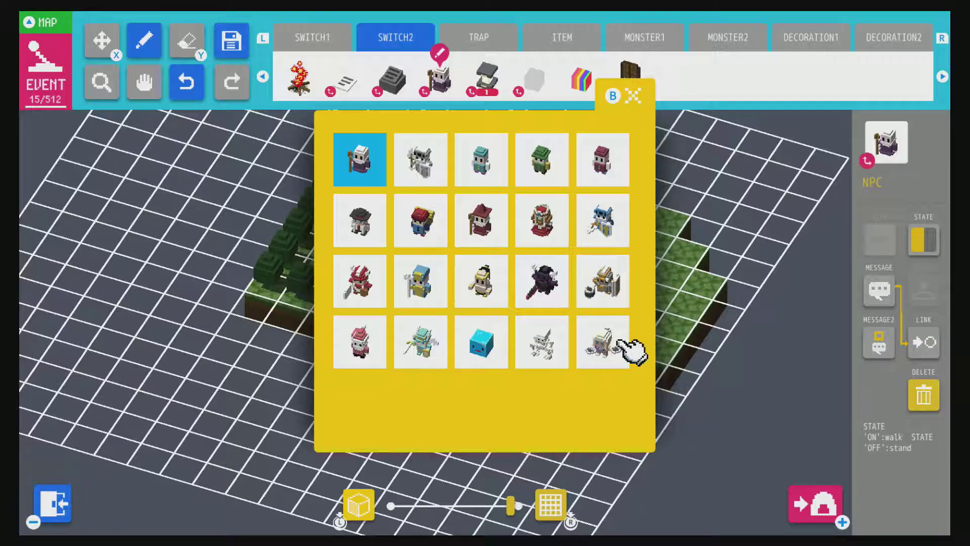
{"action": "left_click", "coordinate": [438, 344]}
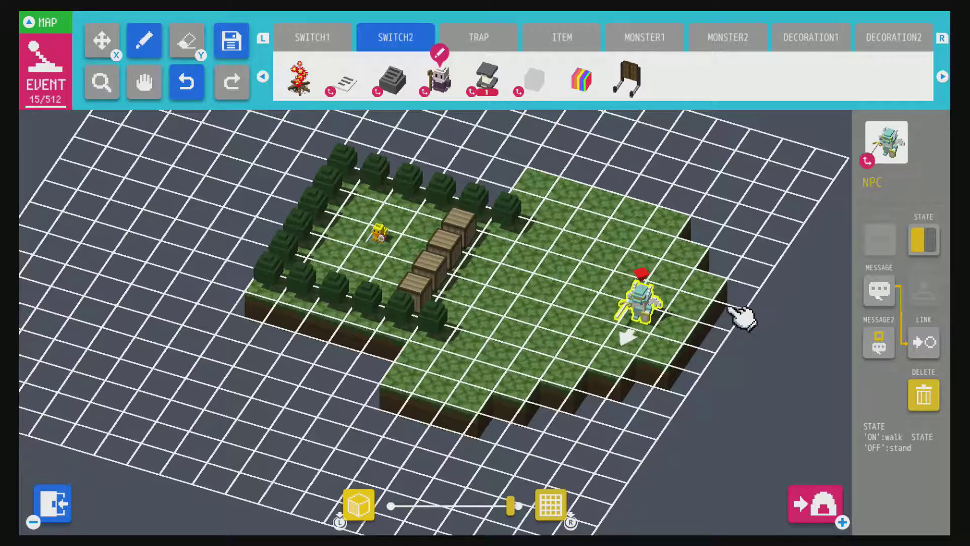
- Write 'Hello World' as the knight's first message page and confirm it
{"action": "left_click", "coordinate": [878, 289]}
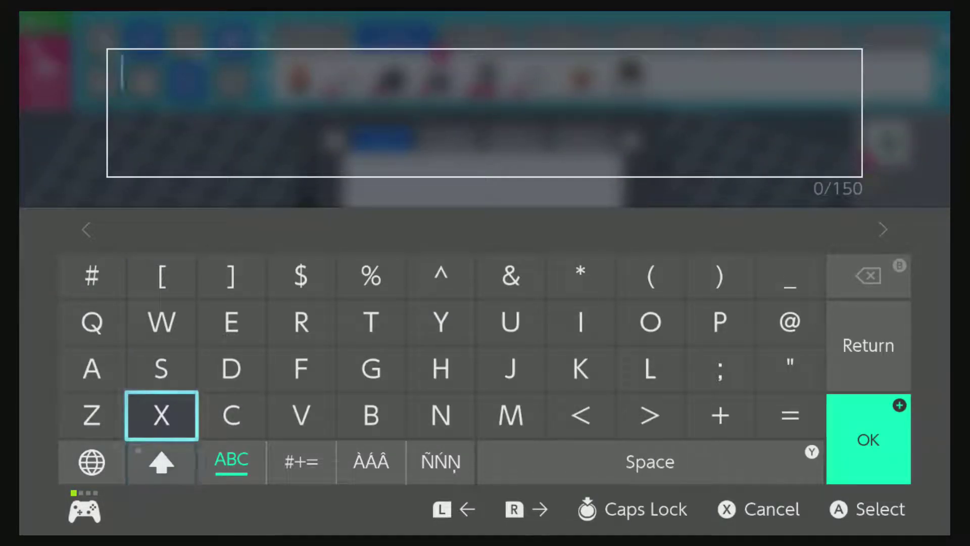
{"action": "key", "text": "Up"}
{"action": "key", "text": "Right"}
{"action": "key", "text": "Right"}
{"action": "key", "text": "Right"}
{"action": "type", "text": "H"}
{"action": "key", "text": "Left"}
{"action": "key", "text": "Left"}
{"action": "key", "text": "Left"}
{"action": "key", "text": "Left"}
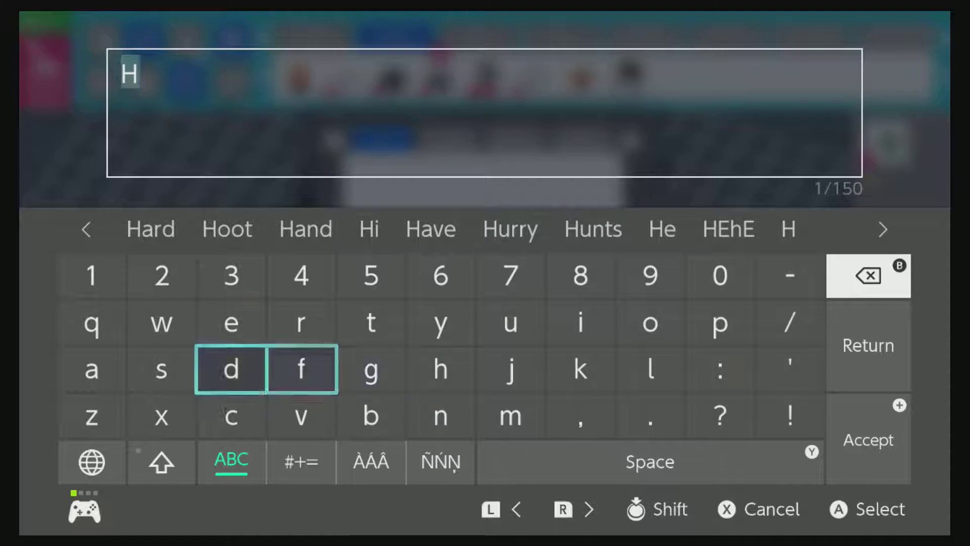
{"action": "key", "text": "Up"}
{"action": "type", "text": "e"}
{"action": "key", "text": "Right"}
{"action": "key", "text": "Right"}
{"action": "key", "text": "Right"}
{"action": "key", "text": "Right"}
{"action": "key", "text": "Right"}
{"action": "key", "text": "Right"}
{"action": "key", "text": "Down"}
{"action": "type", "text": "ll"}
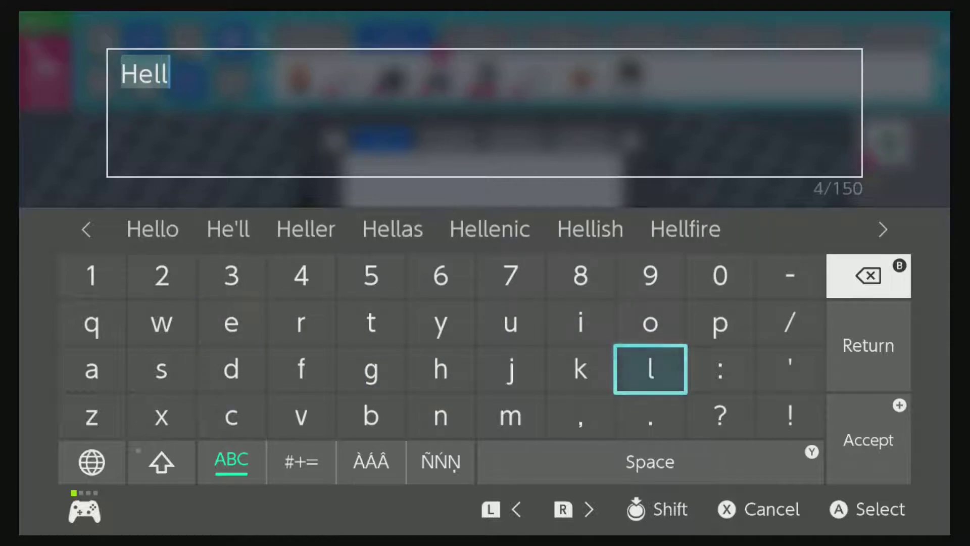
{"action": "key", "text": "Up"}
{"action": "type", "text": "o"}
{"action": "key", "text": "Down"}
{"action": "key", "text": "Left"}
{"action": "key", "text": "Left"}
{"action": "key", "text": "Left"}
{"action": "key", "text": "Left"}
{"action": "key", "text": "Left"}
{"action": "key", "text": "Left"}
{"action": "key", "text": "Left"}
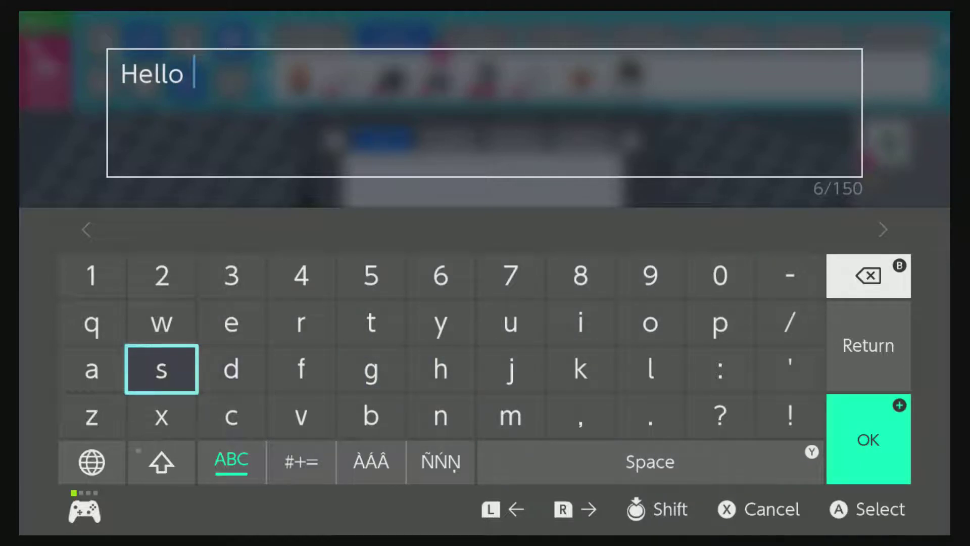
{"action": "key", "text": "Down"}
{"action": "key", "text": "Down"}
{"action": "key", "text": "Return"}
{"action": "key", "text": "Up"}
{"action": "key", "text": "Up"}
{"action": "key", "text": "Up"}
{"action": "type", "text": "W"}
{"action": "key", "text": "Right"}
{"action": "key", "text": "Right"}
{"action": "key", "text": "Right"}
{"action": "key", "text": "Right"}
{"action": "key", "text": "Right"}
{"action": "key", "text": "Right"}
{"action": "key", "text": "Right"}
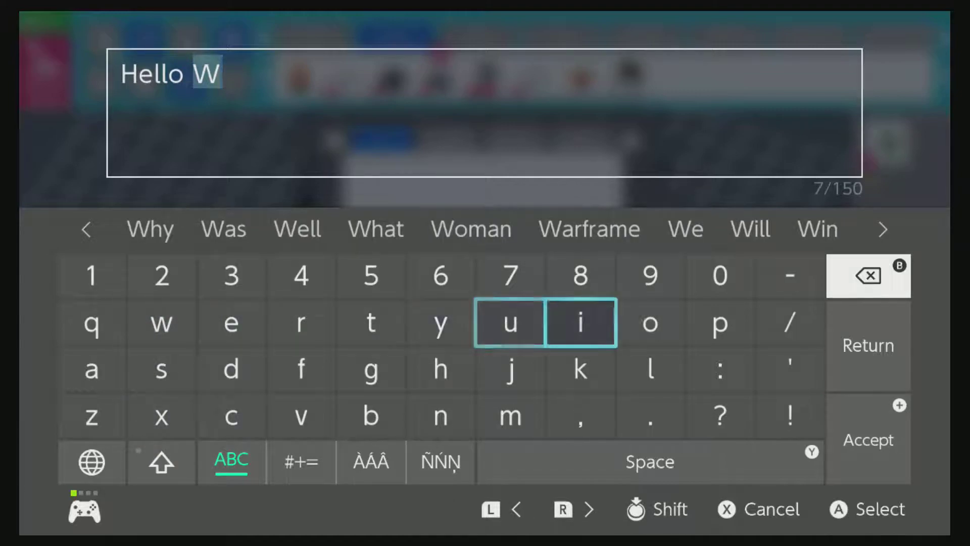
{"action": "type", "text": "o"}
{"action": "key", "text": "Left"}
{"action": "key", "text": "Left"}
{"action": "key", "text": "Left"}
{"action": "key", "text": "Left"}
{"action": "key", "text": "Left"}
{"action": "type", "text": "r"}
{"action": "key", "text": "Down"}
{"action": "key", "text": "Right"}
{"action": "key", "text": "Right"}
{"action": "key", "text": "Right"}
{"action": "key", "text": "Right"}
{"action": "key", "text": "Right"}
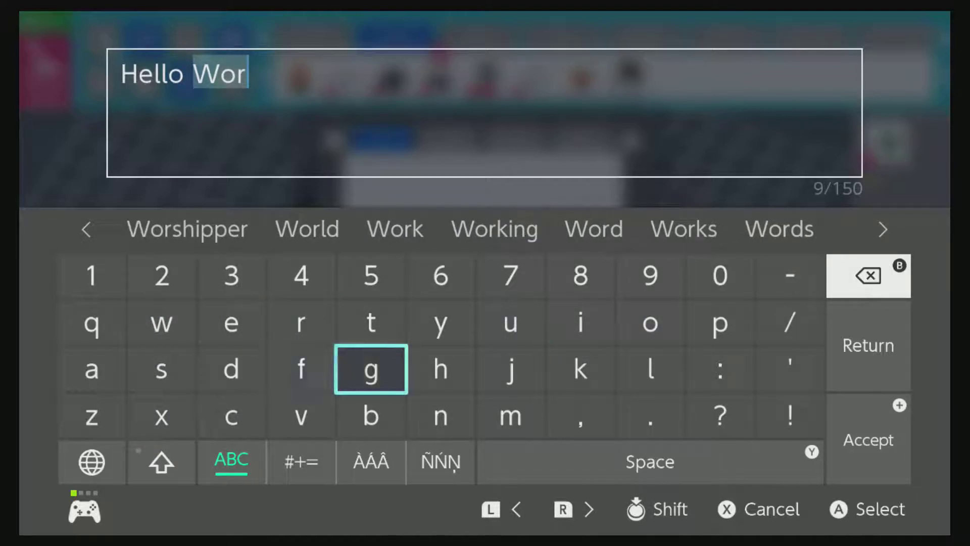
{"action": "type", "text": "l"}
{"action": "key", "text": "Left"}
{"action": "key", "text": "Left"}
{"action": "key", "text": "Left"}
{"action": "key", "text": "Left"}
{"action": "key", "text": "Left"}
{"action": "key", "text": "Left"}
{"action": "key", "text": "Left"}
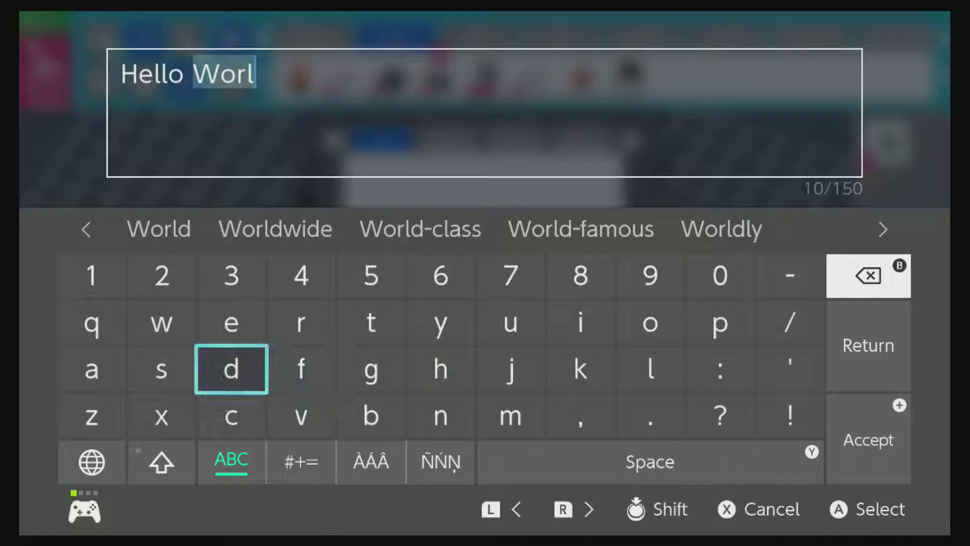
{"action": "type", "text": "d"}
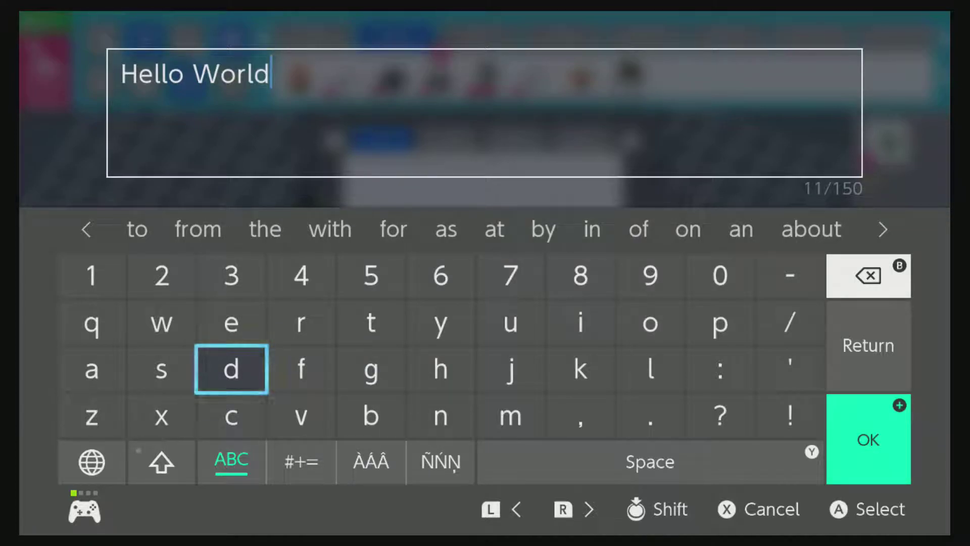
{"action": "key", "text": "plus"}
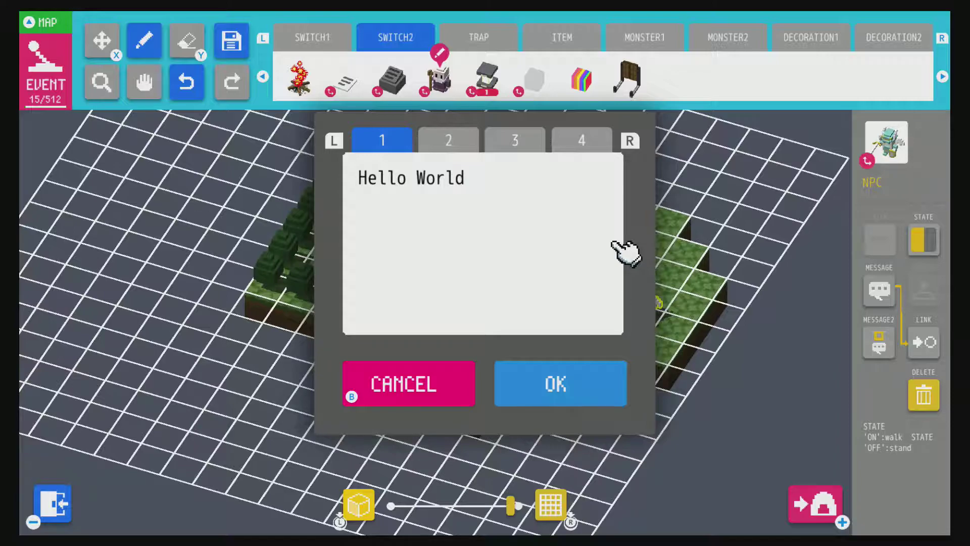
- Write 'Goodbye World' on message page 2, accept it and close the message editor
{"action": "key", "text": "r"}
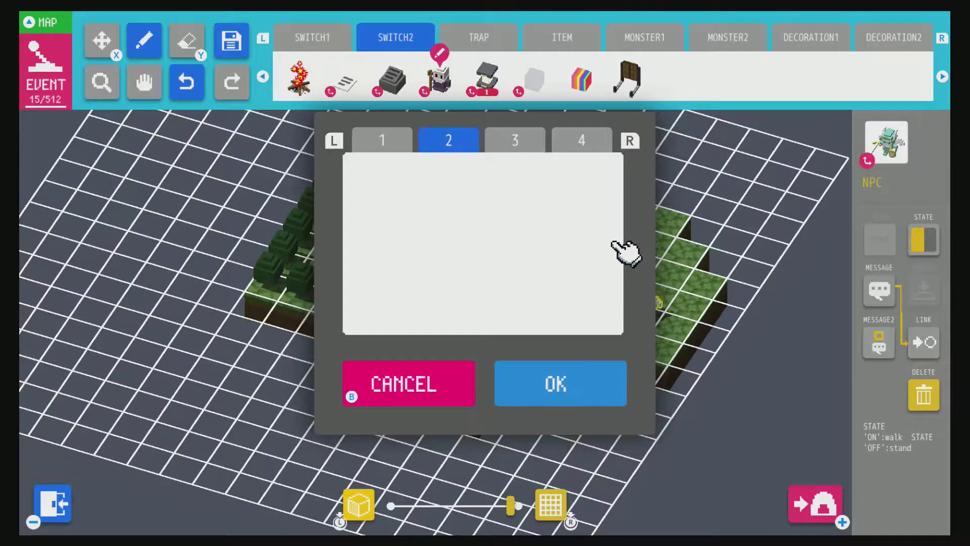
{"action": "left_click", "coordinate": [614, 246]}
{"action": "key", "text": "Down"}
{"action": "key", "text": "Down"}
{"action": "key", "text": "Right"}
{"action": "key", "text": "Right"}
{"action": "key", "text": "Right"}
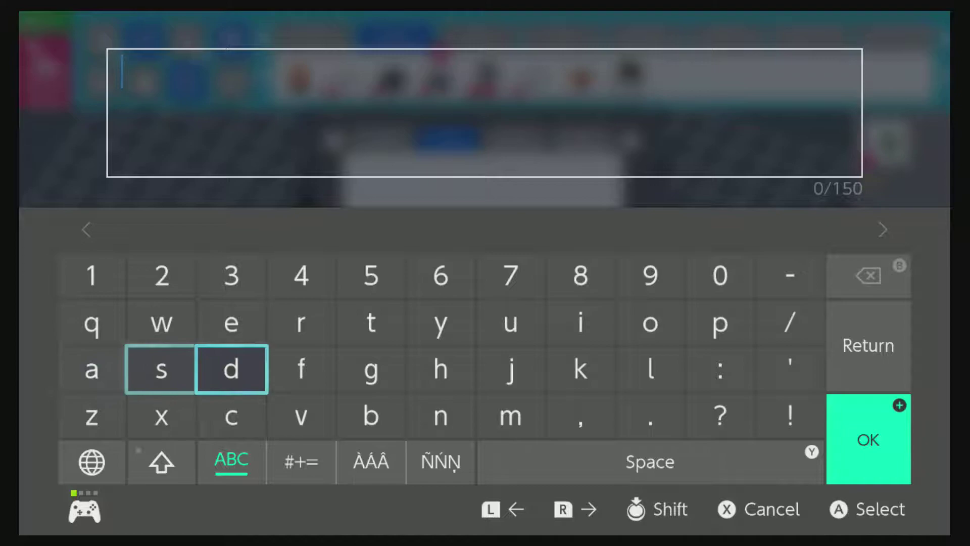
{"action": "key", "text": "Right"}
{"action": "key", "text": "Right"}
{"action": "key", "text": "Right"}
{"action": "key", "text": "Right"}
{"action": "key", "text": "Down"}
{"action": "key", "text": "Left"}
{"action": "key", "text": "Left"}
{"action": "key", "text": "Left"}
{"action": "key", "text": "Left"}
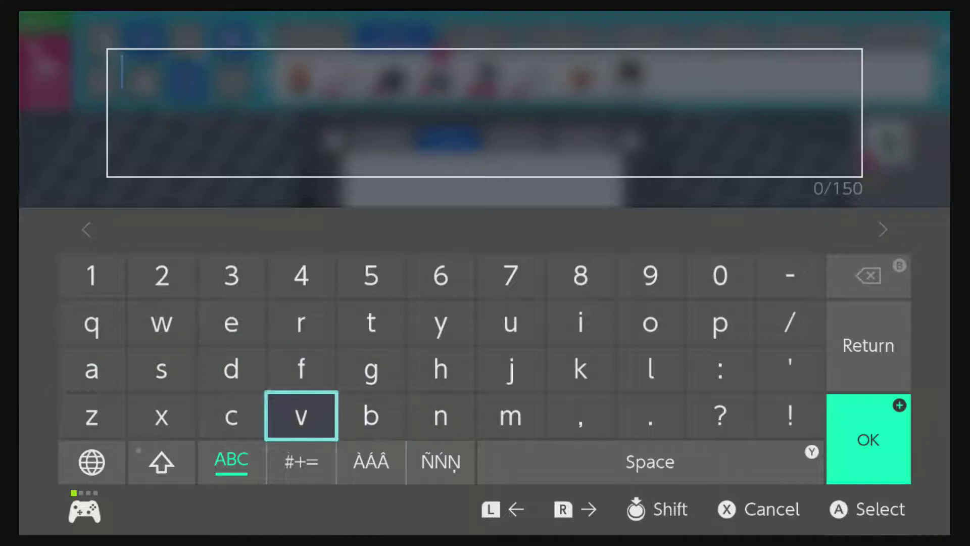
{"action": "key", "text": "shift"}
{"action": "key", "text": "Right"}
{"action": "key", "text": "Right"}
{"action": "key", "text": "Right"}
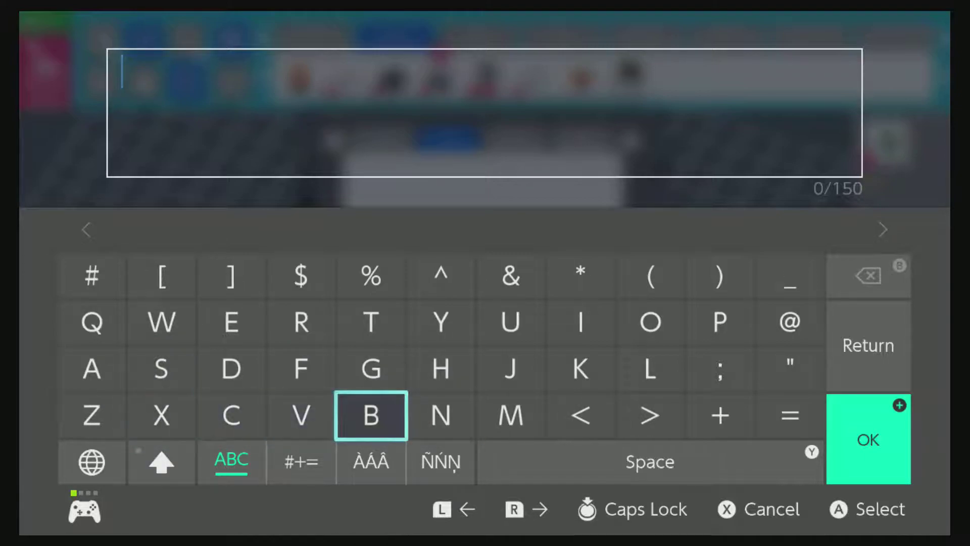
{"action": "key", "text": "Up"}
{"action": "type", "text": "G"}
{"action": "key", "text": "Right"}
{"action": "key", "text": "Right"}
{"action": "key", "text": "Right"}
{"action": "key", "text": "Right"}
{"action": "key", "text": "Up"}
{"action": "type", "text": "oo"}
{"action": "key", "text": "Left"}
{"action": "key", "text": "Left"}
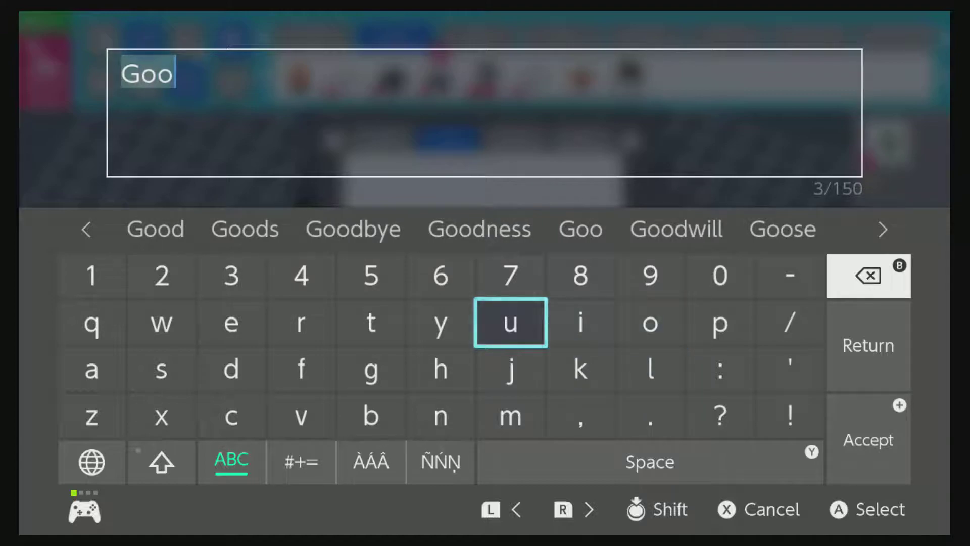
{"action": "key", "text": "Left"}
{"action": "key", "text": "Left"}
{"action": "key", "text": "Left"}
{"action": "key", "text": "Left"}
{"action": "key", "text": "Down"}
{"action": "type", "text": "d"}
{"action": "key", "text": "Right"}
{"action": "key", "text": "Right"}
{"action": "key", "text": "Down"}
{"action": "type", "text": "b"}
{"action": "key", "text": "Right"}
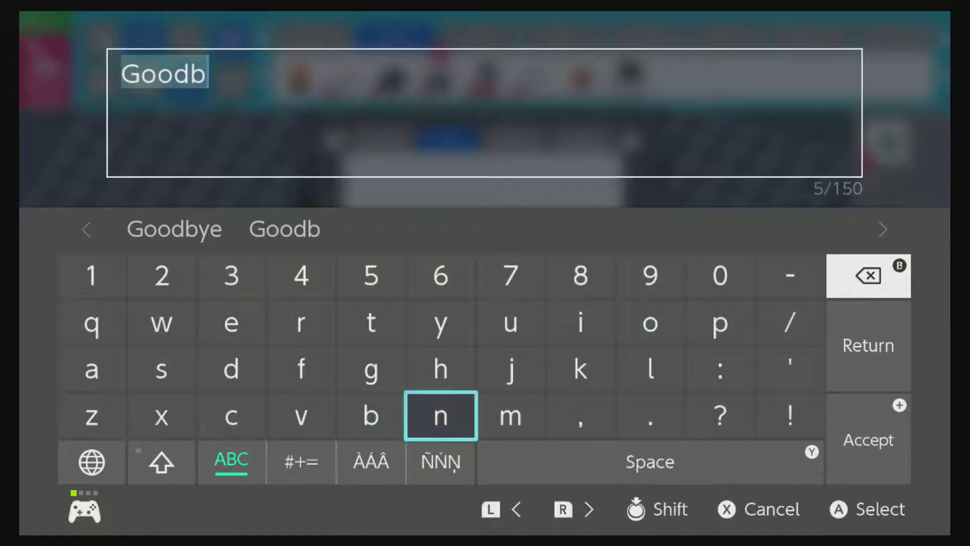
{"action": "key", "text": "Up"}
{"action": "key", "text": "Up"}
{"action": "type", "text": "y"}
{"action": "key", "text": "Left"}
{"action": "key", "text": "Left"}
{"action": "key", "text": "Left"}
{"action": "type", "text": "e"}
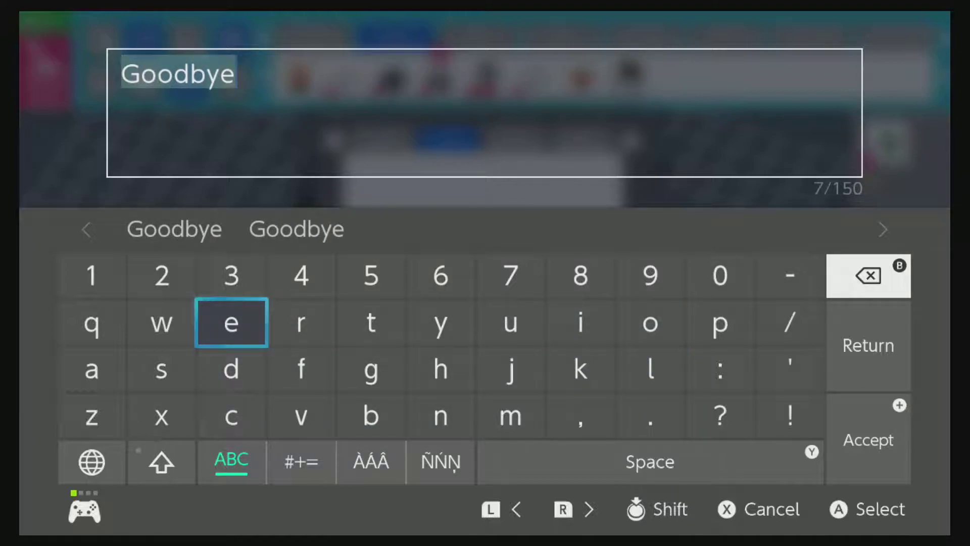
{"action": "key", "text": "Down"}
{"action": "key", "text": "Down"}
{"action": "key", "text": "Down"}
{"action": "key", "text": "Left"}
{"action": "key", "text": "shift"}
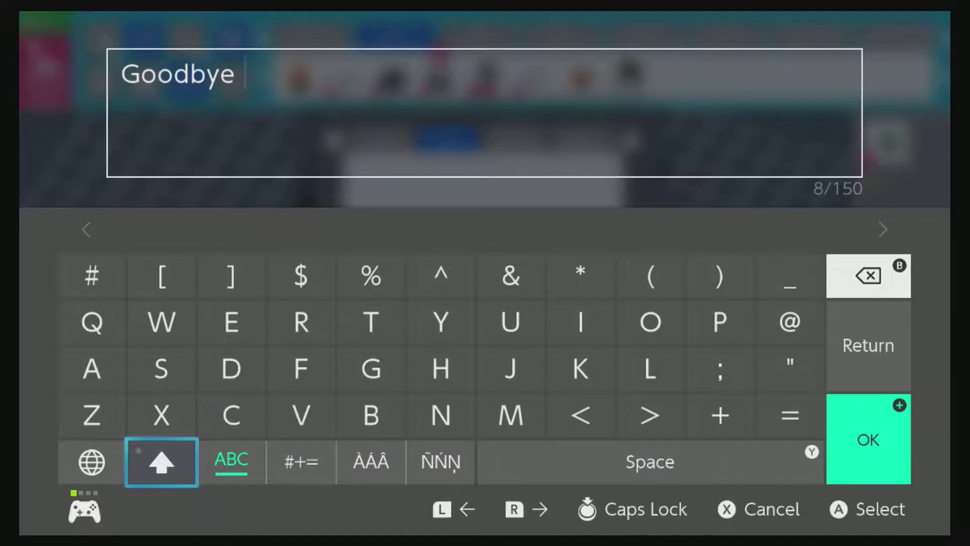
{"action": "key", "text": "Up"}
{"action": "key", "text": "Up"}
{"action": "key", "text": "Up"}
{"action": "type", "text": "W"}
{"action": "key", "text": "Right"}
{"action": "key", "text": "Right"}
{"action": "key", "text": "Right"}
{"action": "key", "text": "Right"}
{"action": "key", "text": "Right"}
{"action": "key", "text": "Right"}
{"action": "type", "text": "o"}
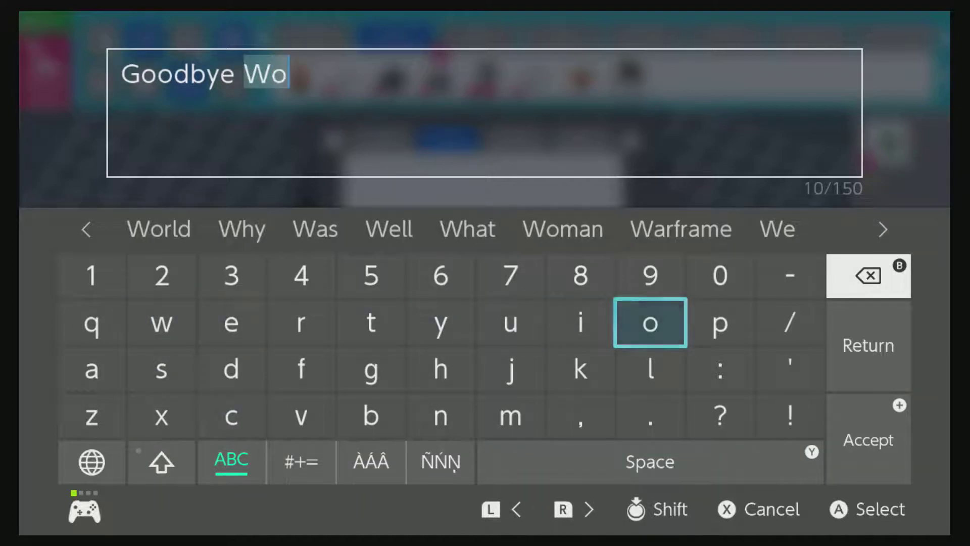
{"action": "key", "text": "Left"}
{"action": "key", "text": "Left"}
{"action": "key", "text": "Left"}
{"action": "key", "text": "Left"}
{"action": "key", "text": "Left"}
{"action": "key", "text": "Left"}
{"action": "type", "text": "r"}
{"action": "key", "text": "Right"}
{"action": "key", "text": "Right"}
{"action": "key", "text": "Right"}
{"action": "key", "text": "Right"}
{"action": "key", "text": "Right"}
{"action": "key", "text": "Right"}
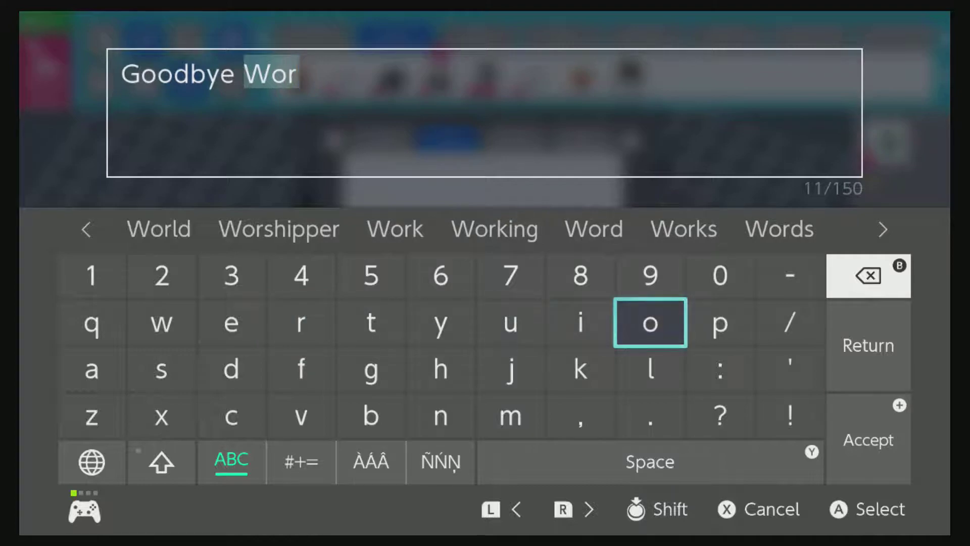
{"action": "key", "text": "Down"}
{"action": "type", "text": "l"}
{"action": "key", "text": "Left"}
{"action": "key", "text": "Left"}
{"action": "key", "text": "Left"}
{"action": "key", "text": "Left"}
{"action": "key", "text": "Left"}
{"action": "key", "text": "Left"}
{"action": "type", "text": "d"}
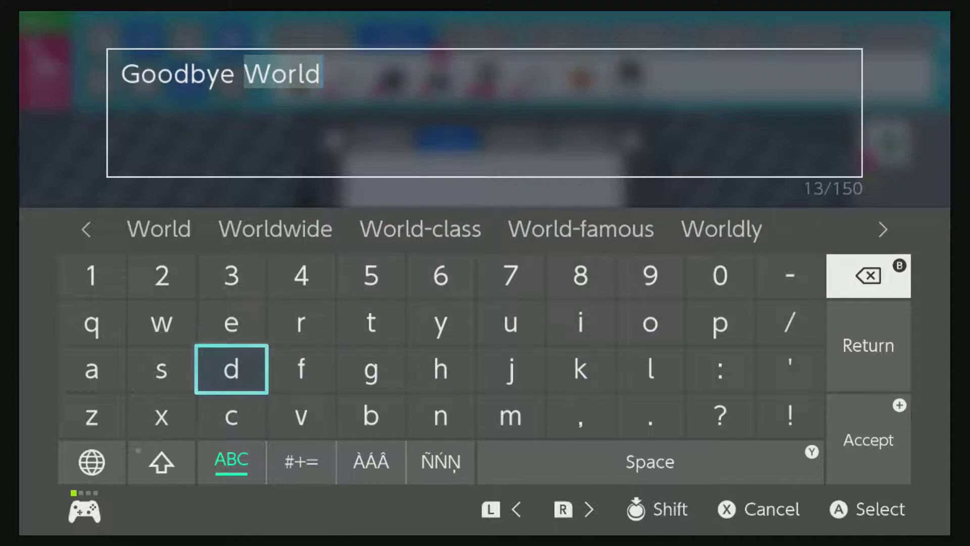
{"action": "key", "text": "plus"}
{"action": "key", "text": "plus"}
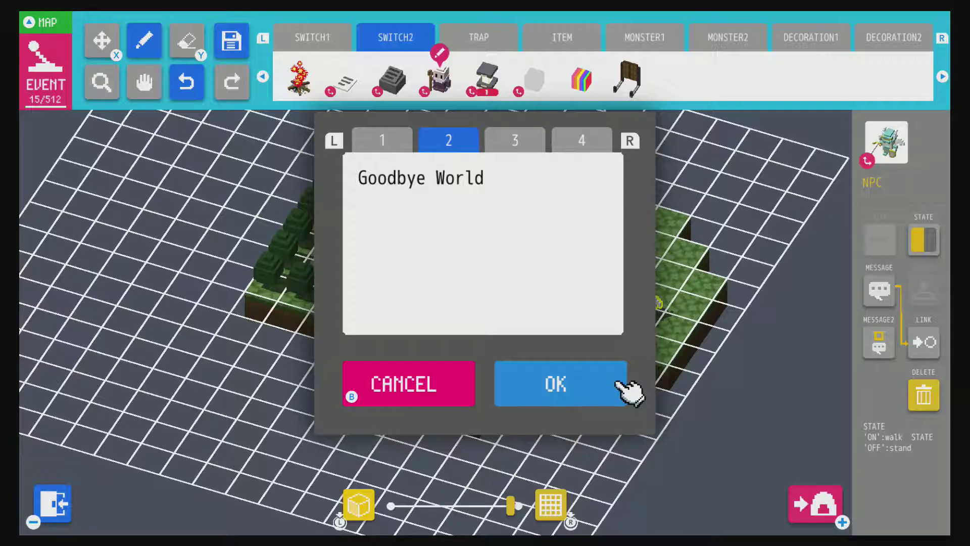
{"action": "left_click", "coordinate": [617, 385]}
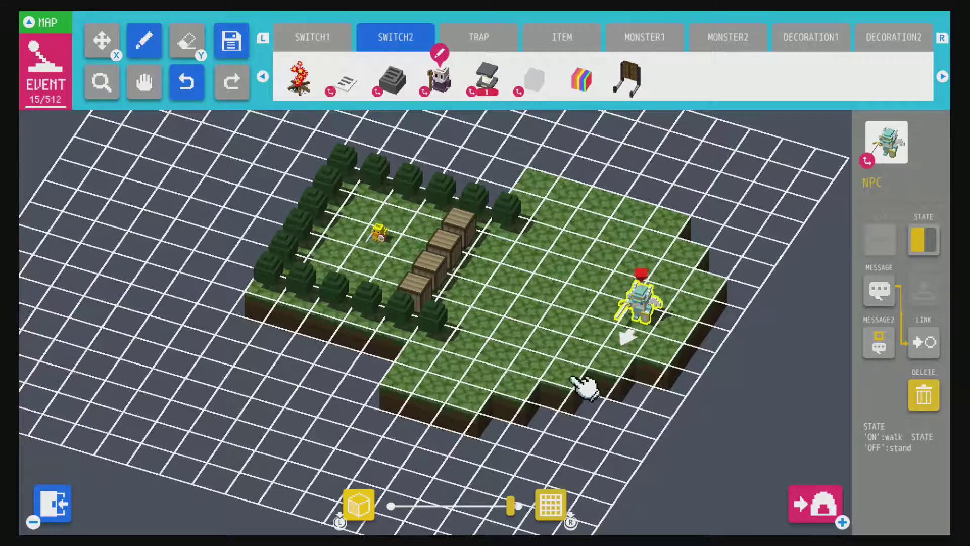
- Place a link door iron gate on the grass near the map's lower edge
{"action": "key", "text": "Left"}
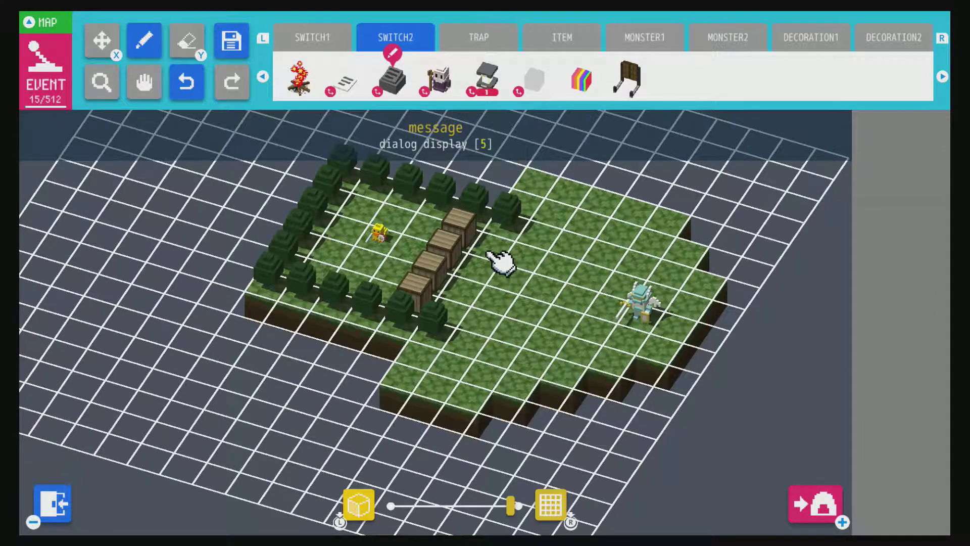
{"action": "key", "text": "l"}
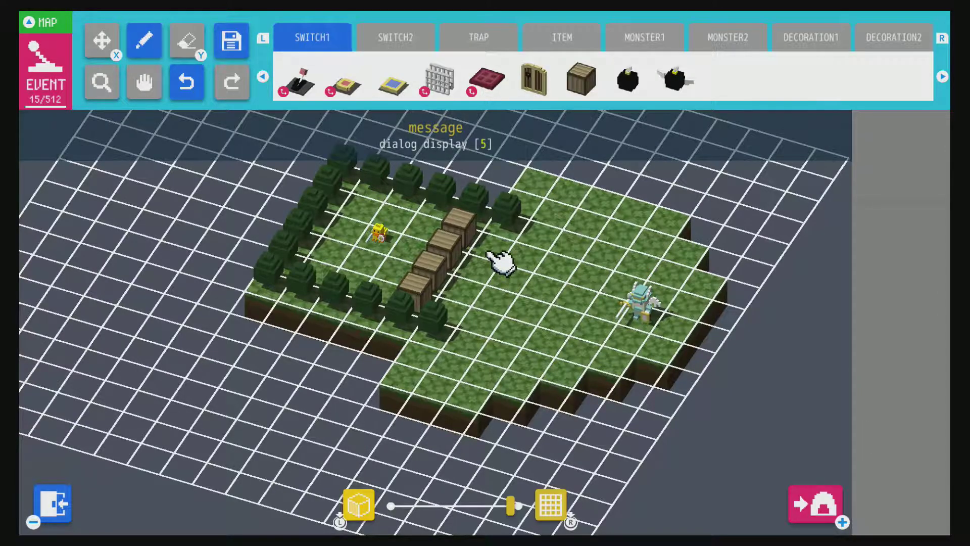
{"action": "left_click", "coordinate": [444, 80]}
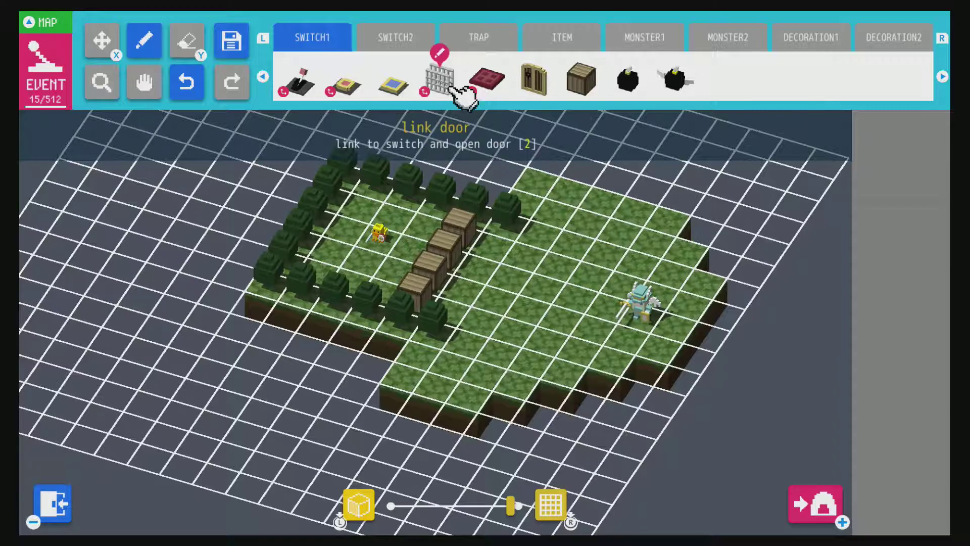
{"action": "left_click", "coordinate": [440, 377]}
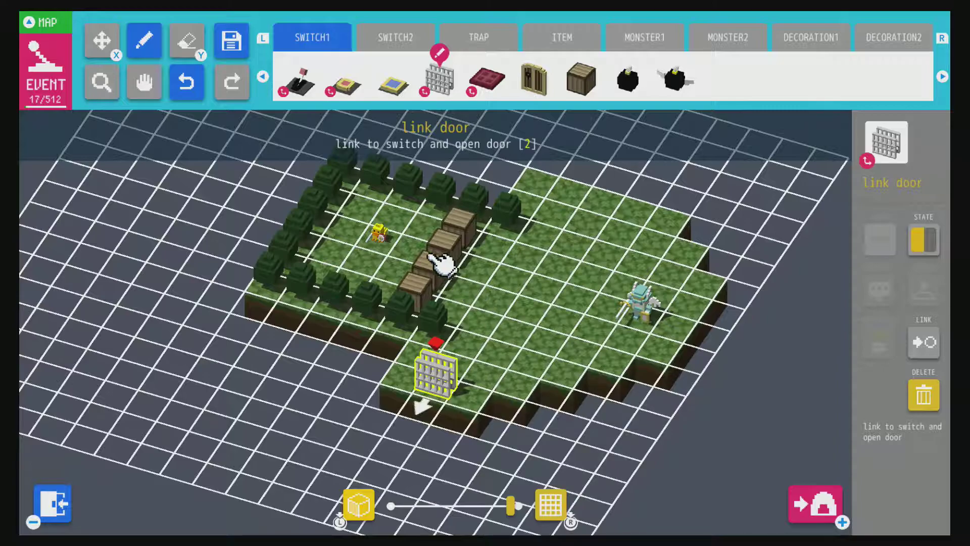
- Place two trees beside the gate, erase the stray block, and return to FLOOR1 with the pencil
{"action": "key", "text": "Up"}
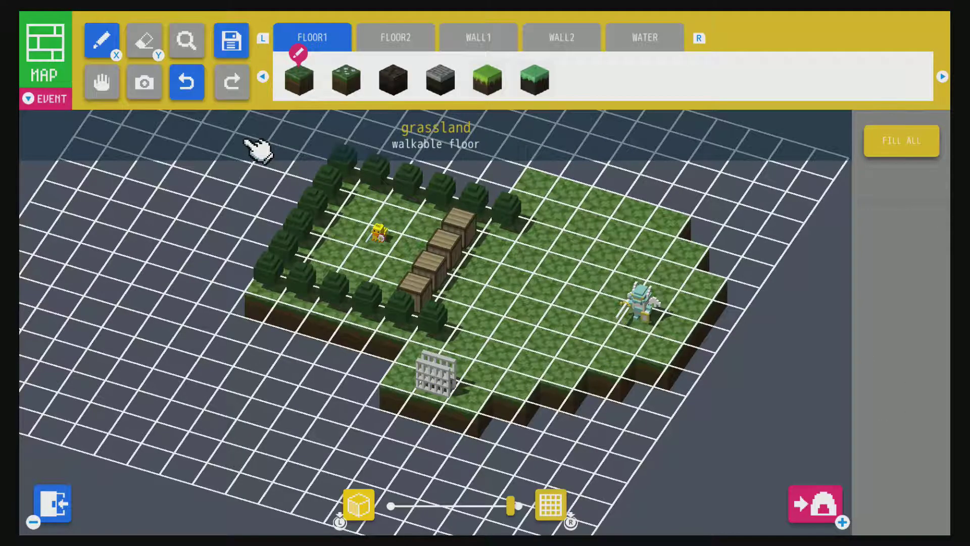
{"action": "key", "text": "r"}
{"action": "key", "text": "r"}
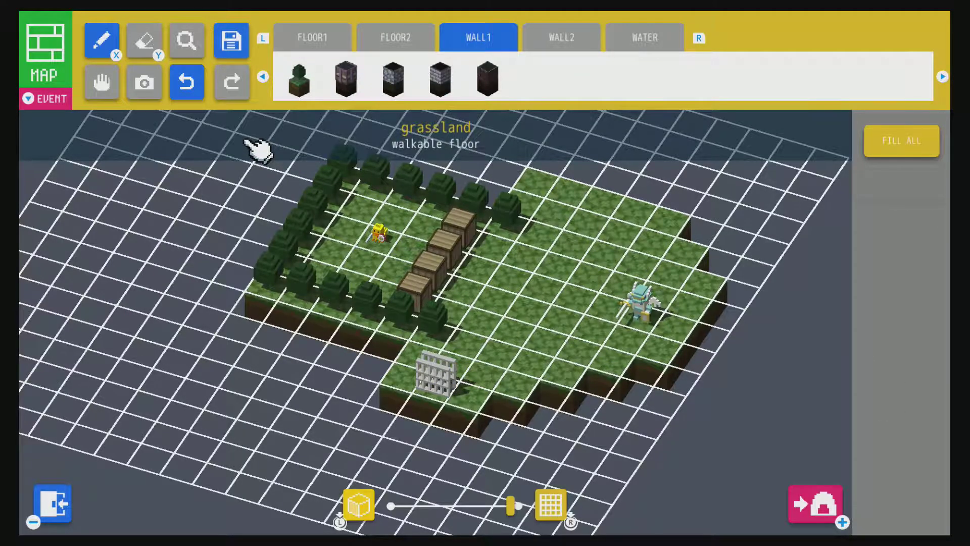
{"action": "left_click", "coordinate": [306, 77]}
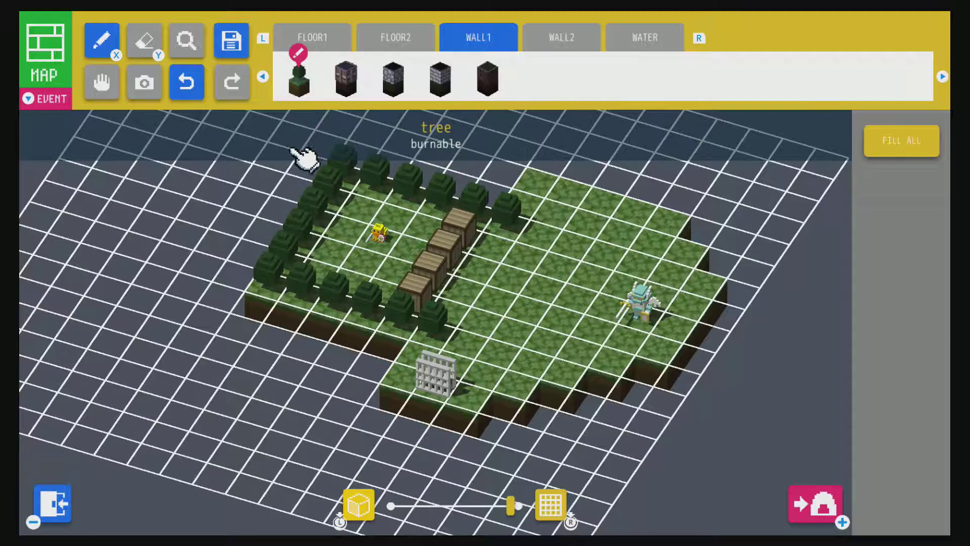
{"action": "left_click", "coordinate": [418, 395]}
{"action": "left_click", "coordinate": [415, 352]}
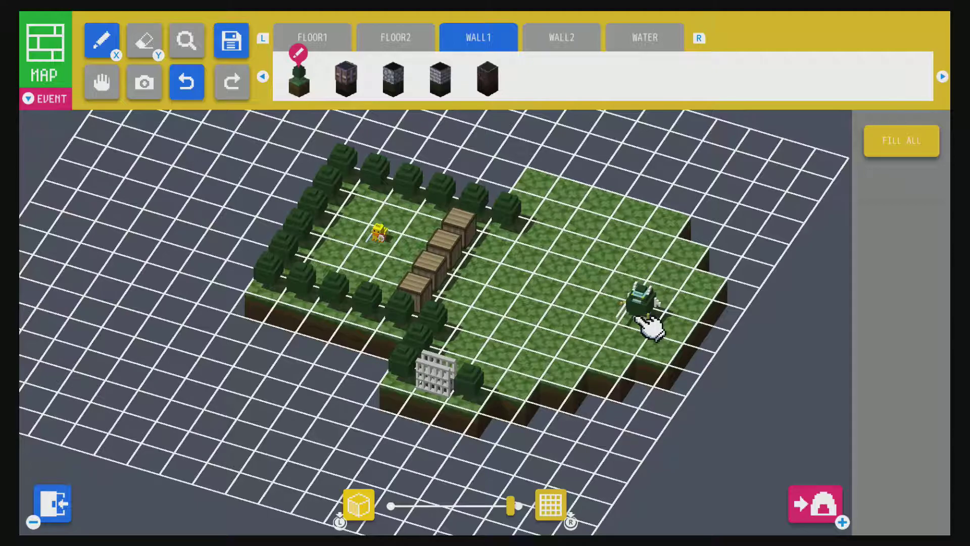
{"action": "key", "text": "y"}
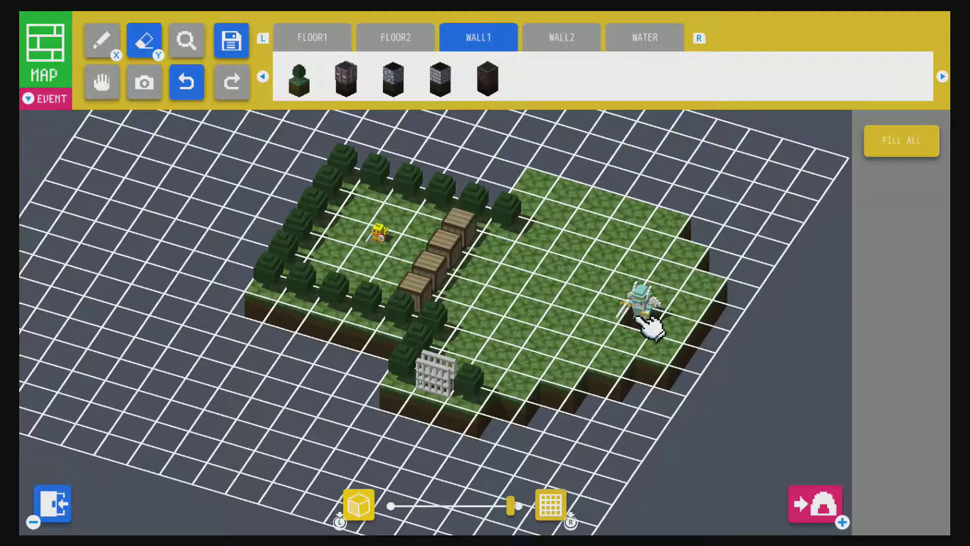
{"action": "key", "text": "l"}
{"action": "key", "text": "l"}
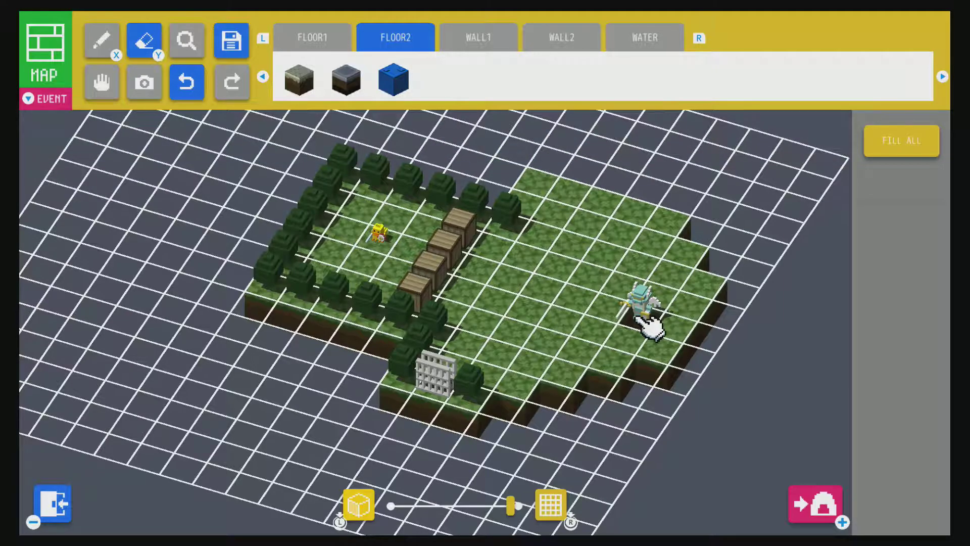
{"action": "key", "text": "x"}
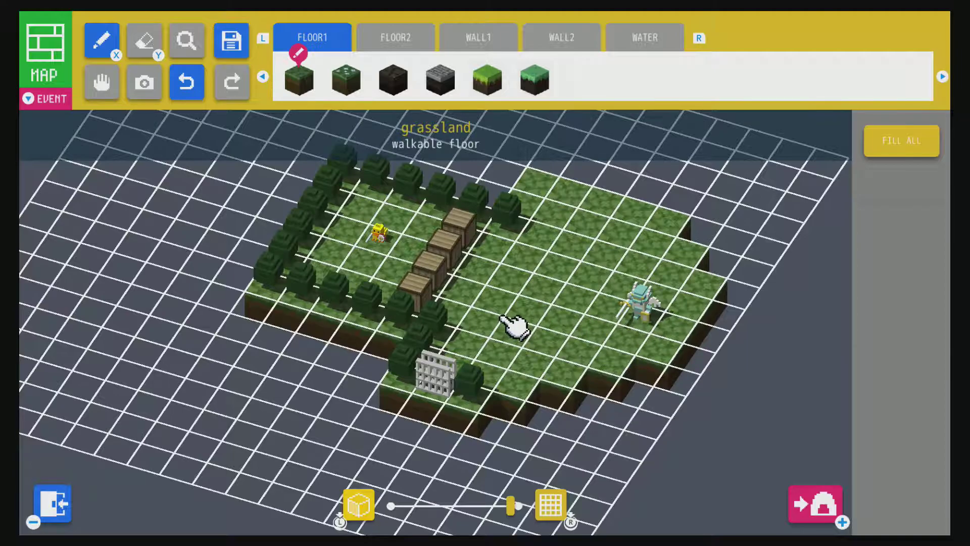
- Link the knight NPC to the iron gate, then save the dungeon and start a test play
{"action": "key", "text": "Down"}
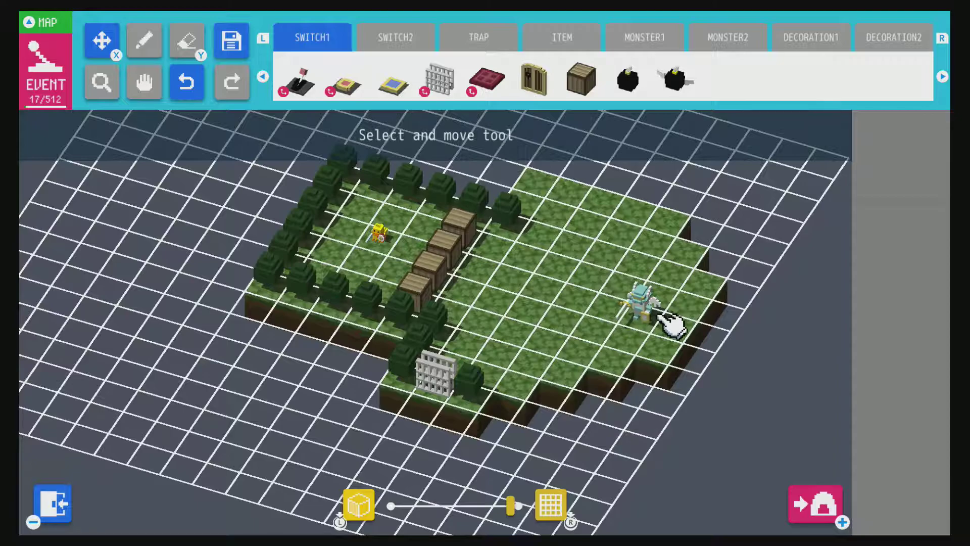
{"action": "left_click", "coordinate": [639, 311]}
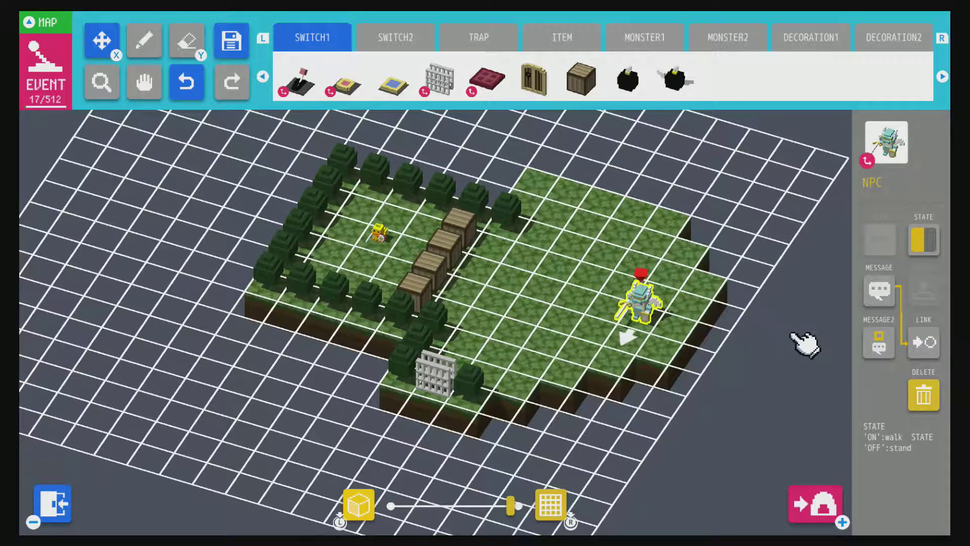
{"action": "left_click", "coordinate": [924, 342]}
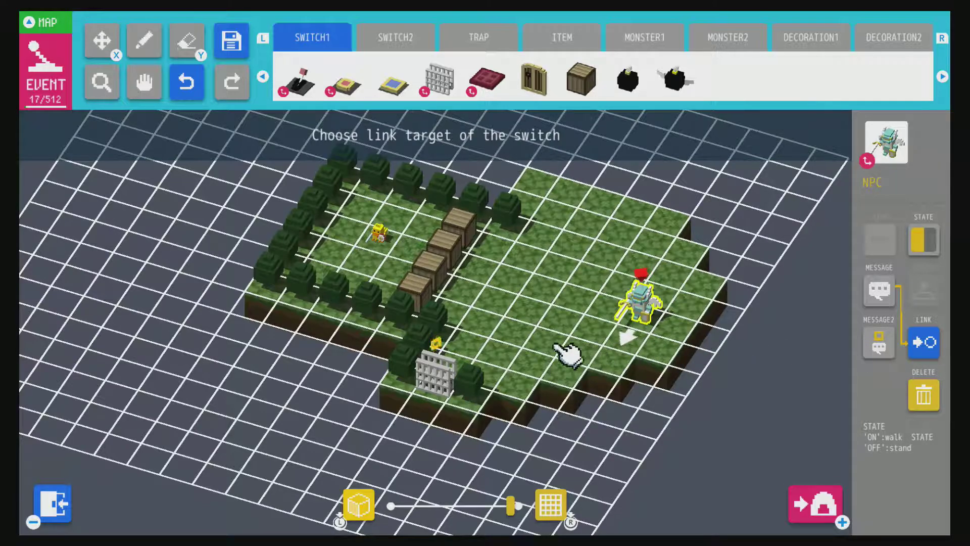
{"action": "left_click", "coordinate": [434, 385]}
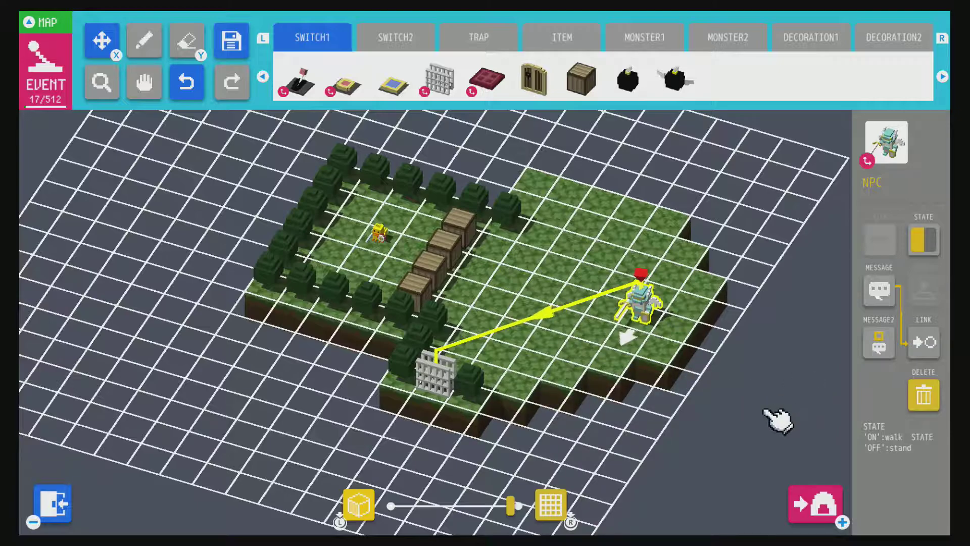
{"action": "key", "text": "plus"}
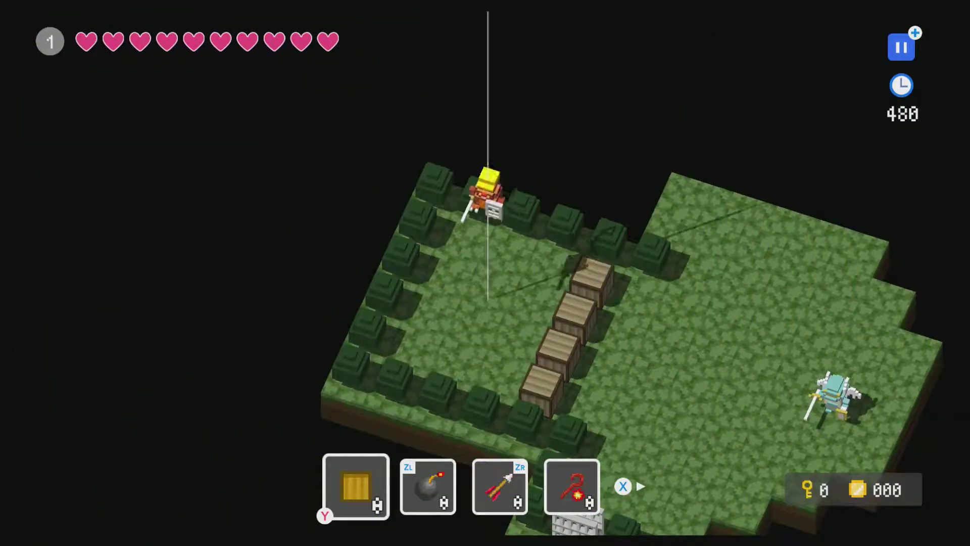
- Push the two crates out of the path and walk the hero to the knight
{"action": "key", "text": "Up"}
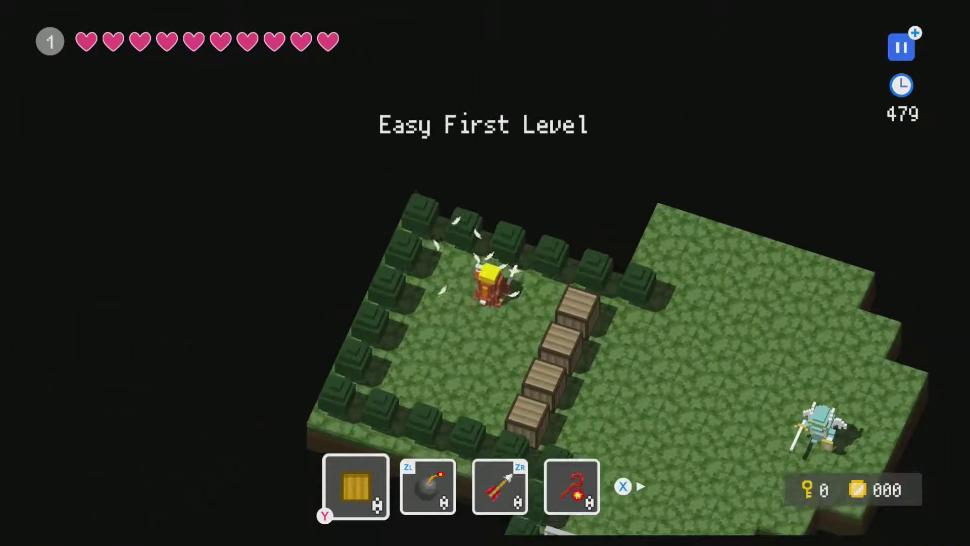
{"action": "key", "text": "Right"}
{"action": "key", "text": "Down"}
{"action": "key", "text": "Down"}
{"action": "key", "text": "Right"}
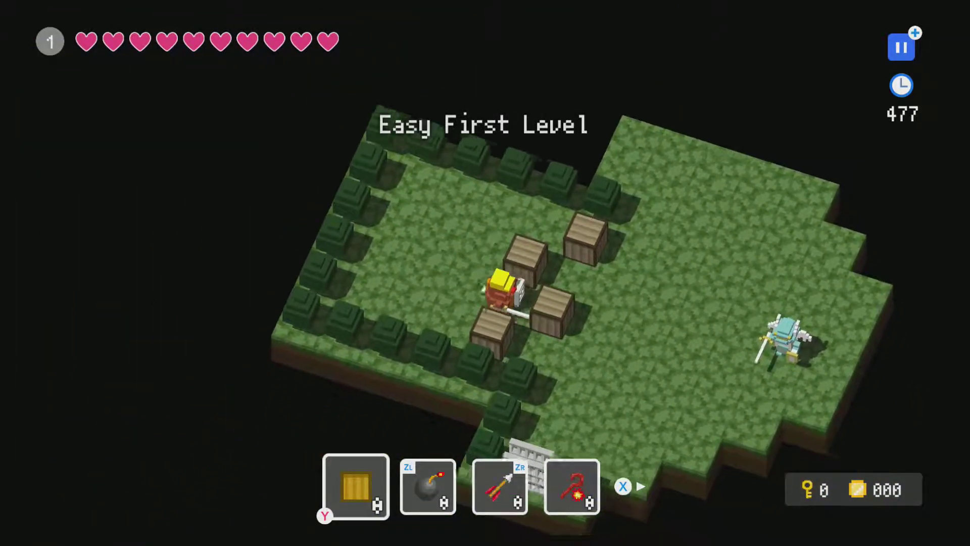
{"action": "key", "text": "Up"}
{"action": "key", "text": "Right"}
{"action": "key", "text": "Right"}
{"action": "key", "text": "Right"}
{"action": "key", "text": "Right"}
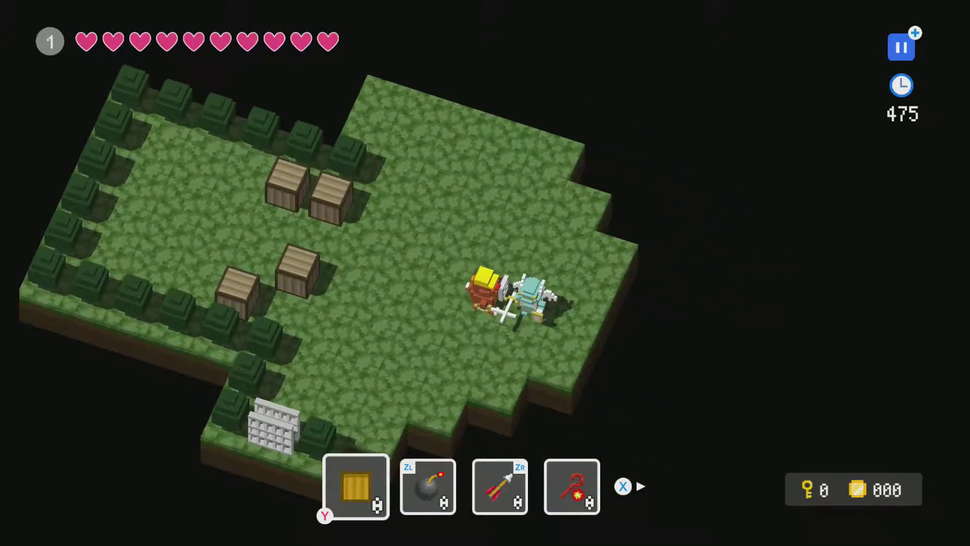
- Read the knight's 'Hello World' message twice, then head toward the lower exit
{"action": "left_click", "coordinate": [541, 385]}
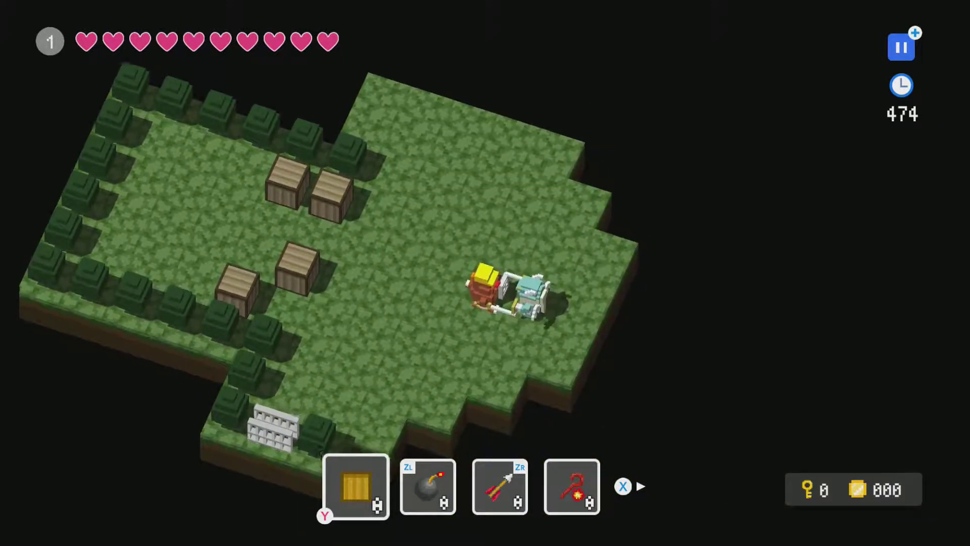
{"action": "key", "text": "Right"}
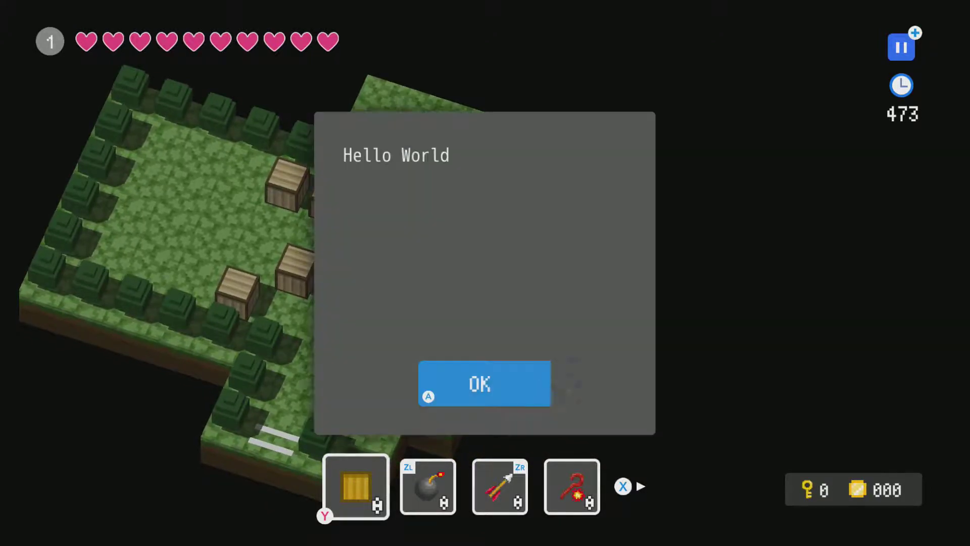
{"action": "left_click", "coordinate": [542, 385]}
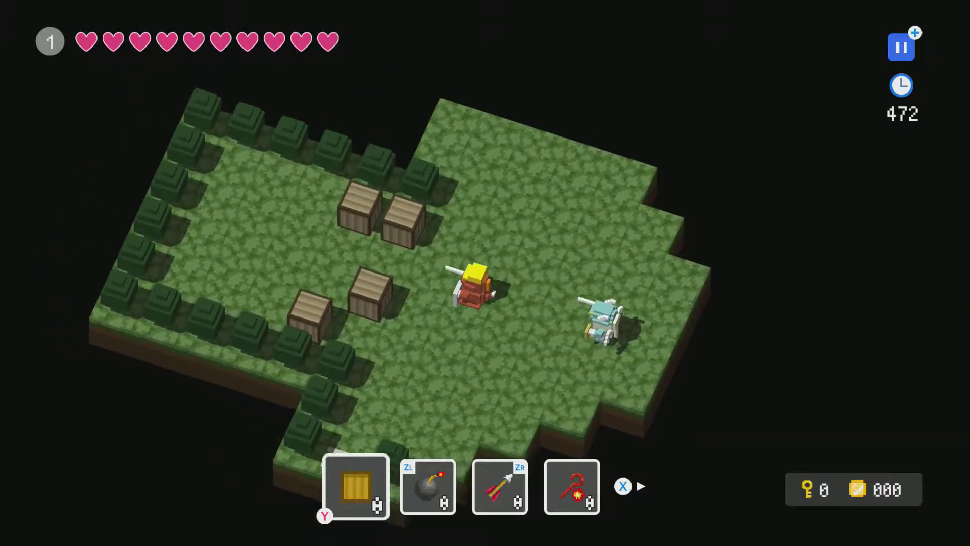
{"action": "key", "text": "Down"}
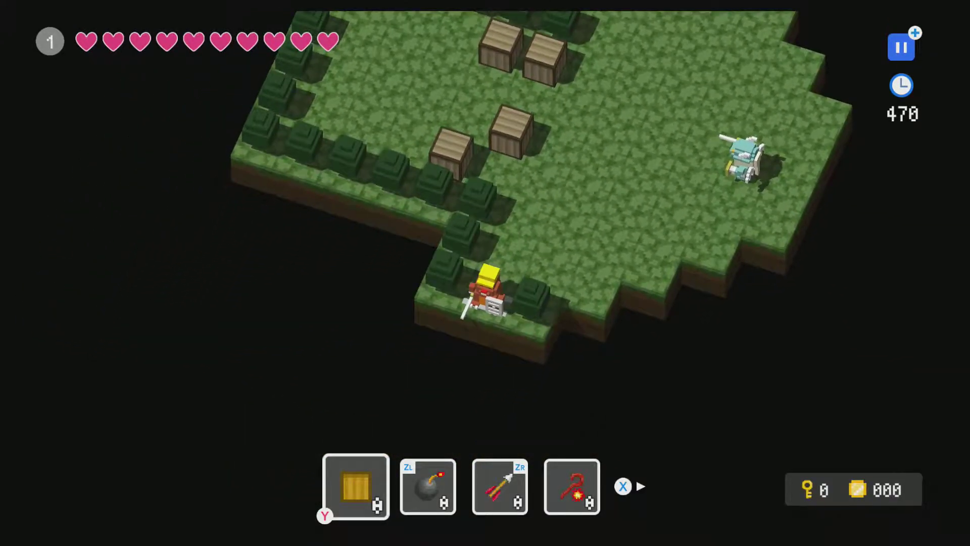
- Pause and resume the test play, then quit back to the level editor
{"action": "key", "text": "Escape"}
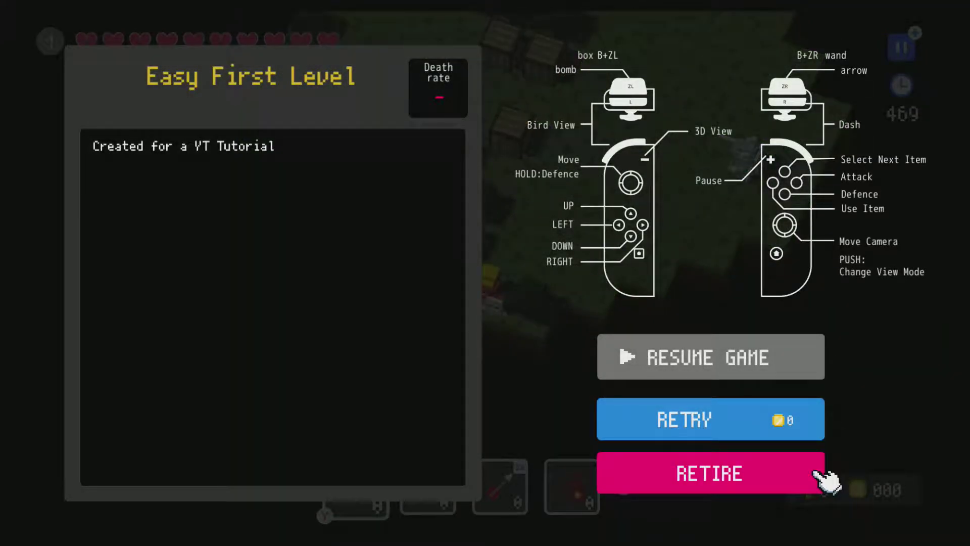
{"action": "key", "text": "Escape"}
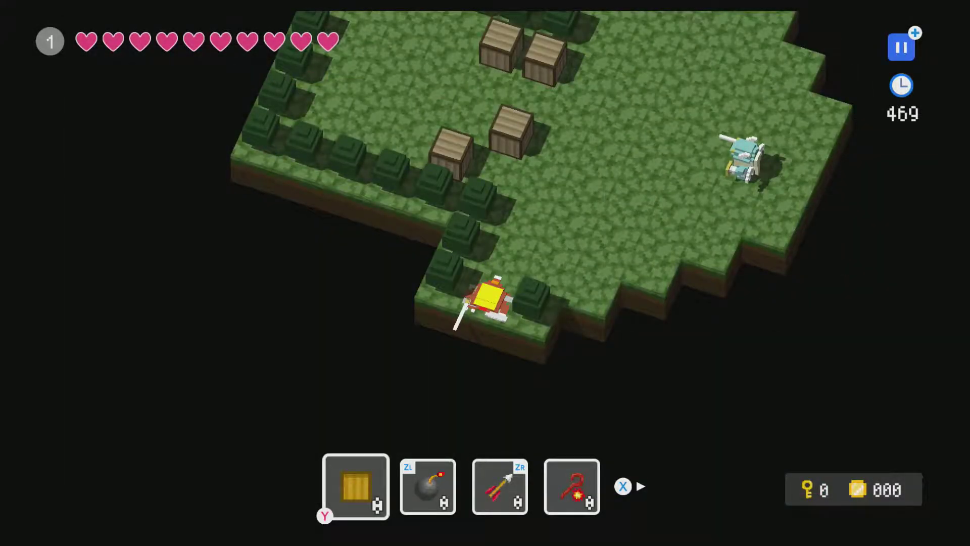
{"action": "key", "text": "Escape"}
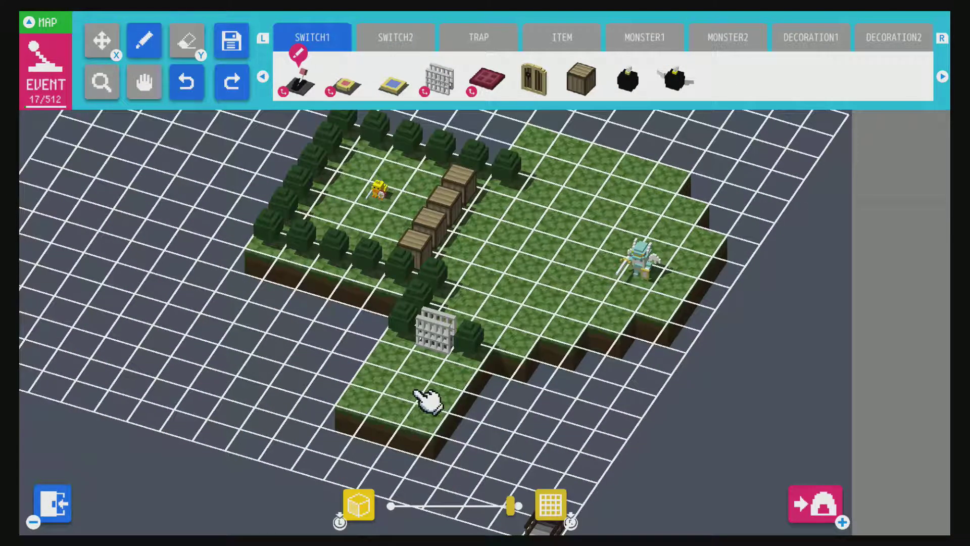
- Place a lever switch on the grass just below the lower iron gate, making 18 events
{"action": "left_click", "coordinate": [422, 396]}
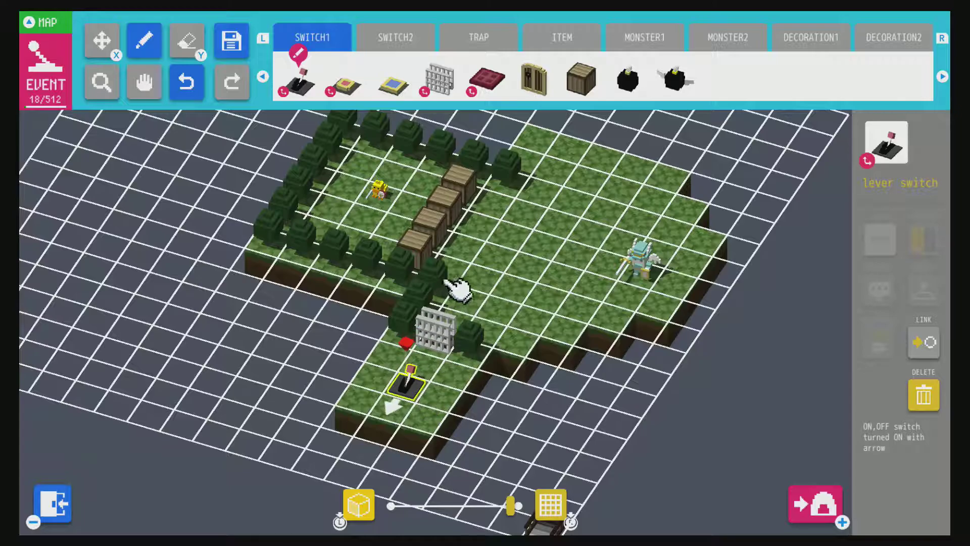
{"action": "scroll", "coordinate": [510, 255], "scroll_direction": "up", "scroll_amount": 5}
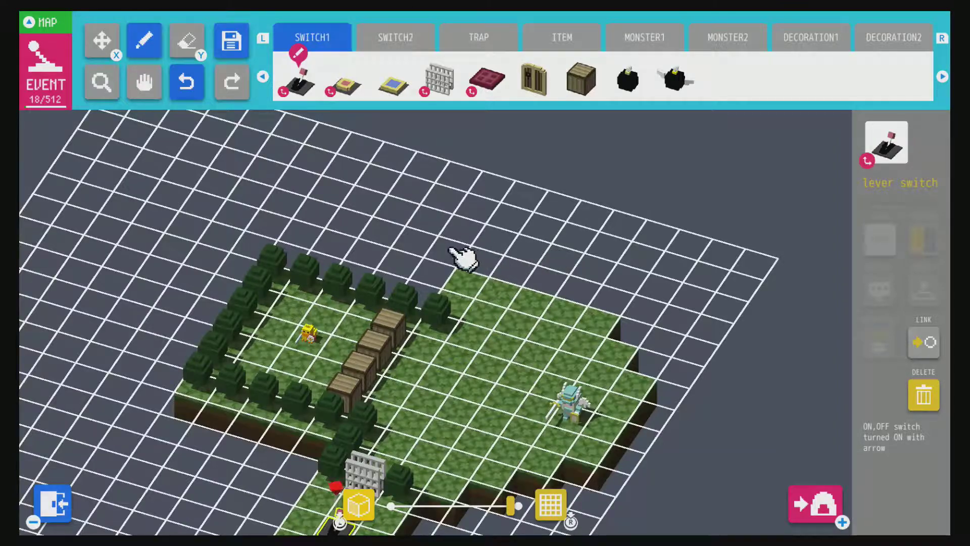
{"action": "scroll", "coordinate": [464, 258], "scroll_direction": "down", "scroll_amount": 2}
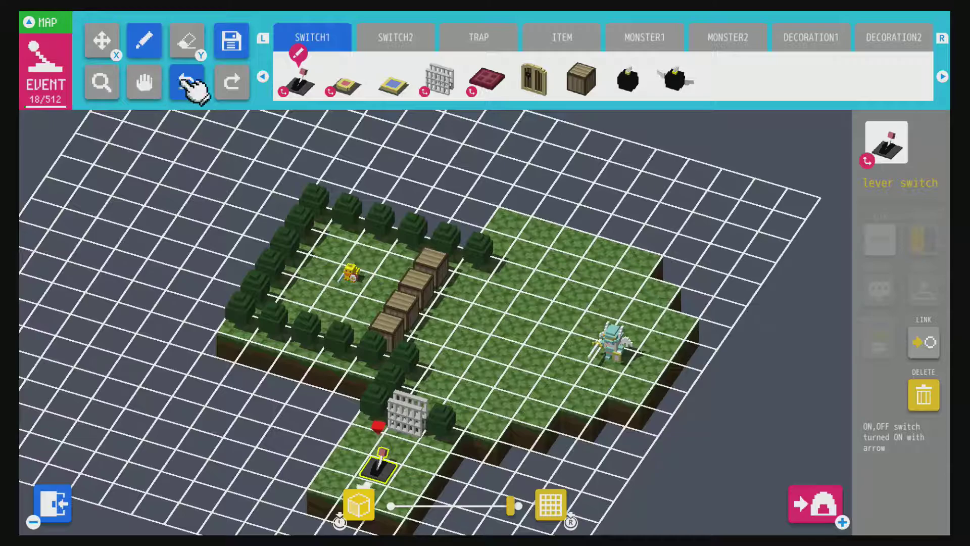
- Paint WALL1 tree walls into three upper-right lanes and place a link-door gate in each
{"action": "key", "text": "Up"}
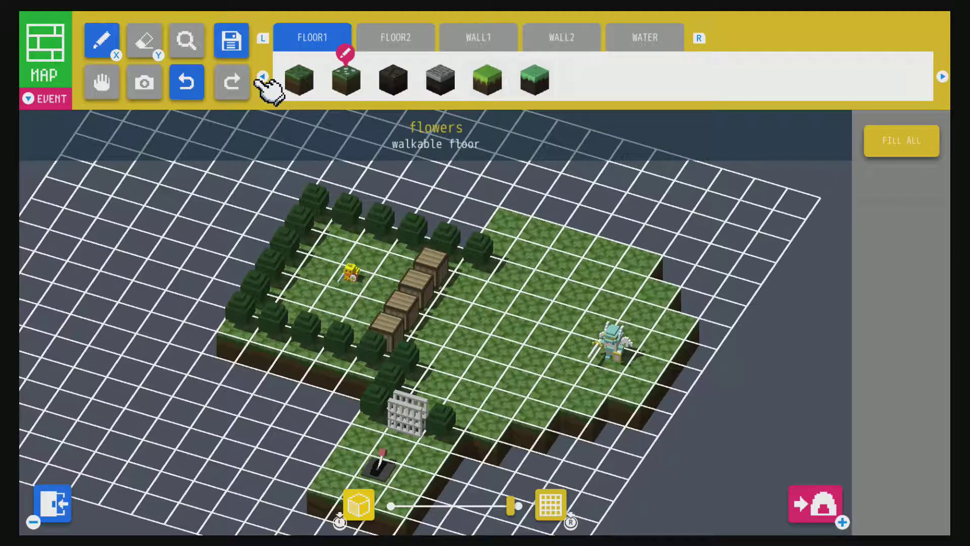
{"action": "key", "text": "r"}
{"action": "key", "text": "r"}
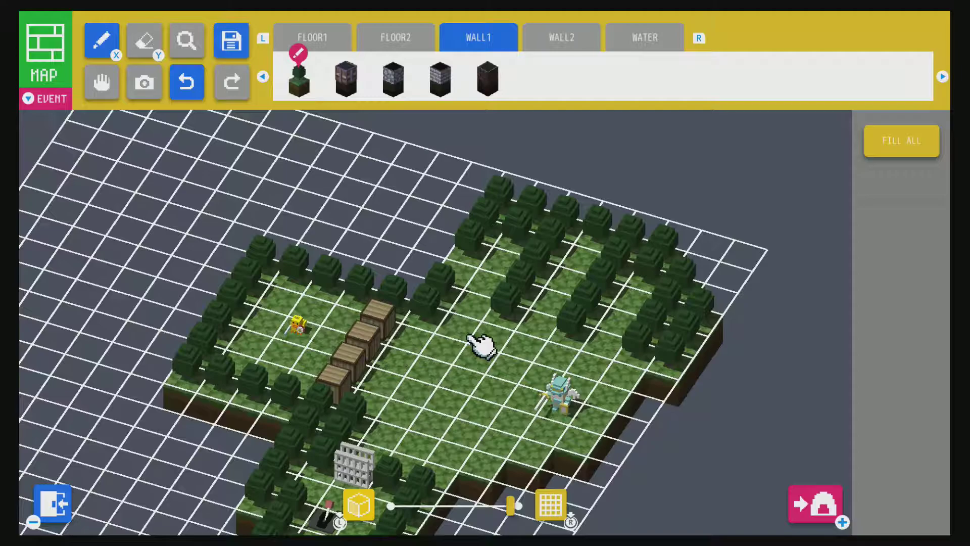
{"action": "key", "text": "Down"}
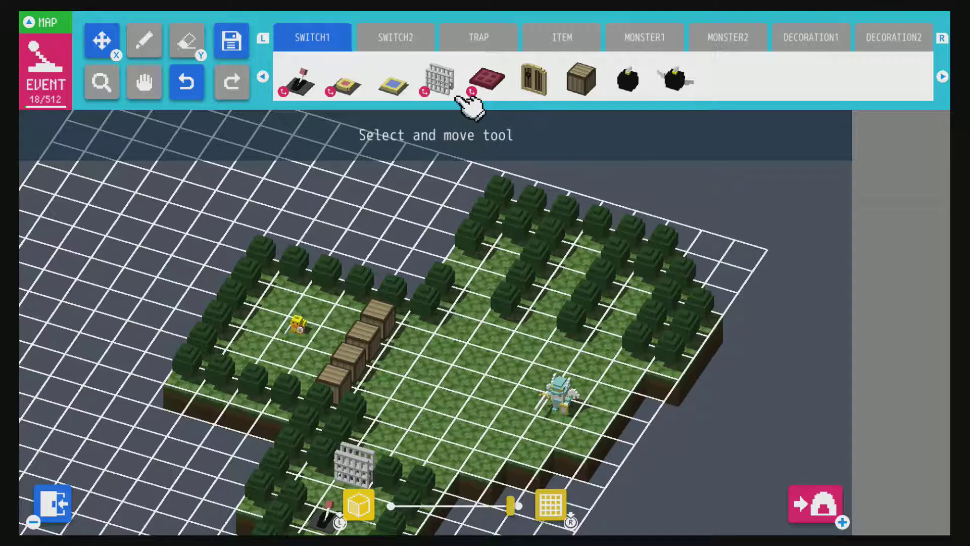
{"action": "left_click", "coordinate": [439, 76]}
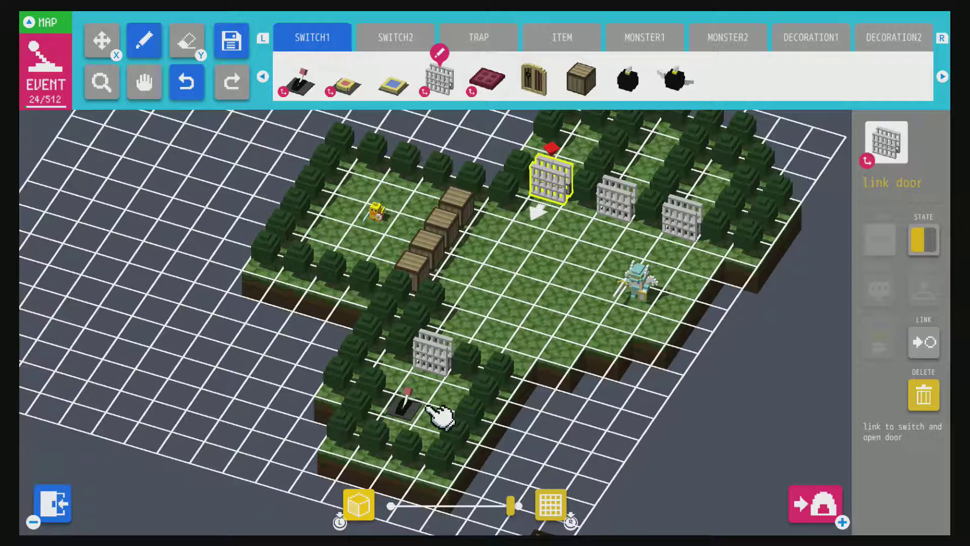
{"action": "key", "text": "x"}
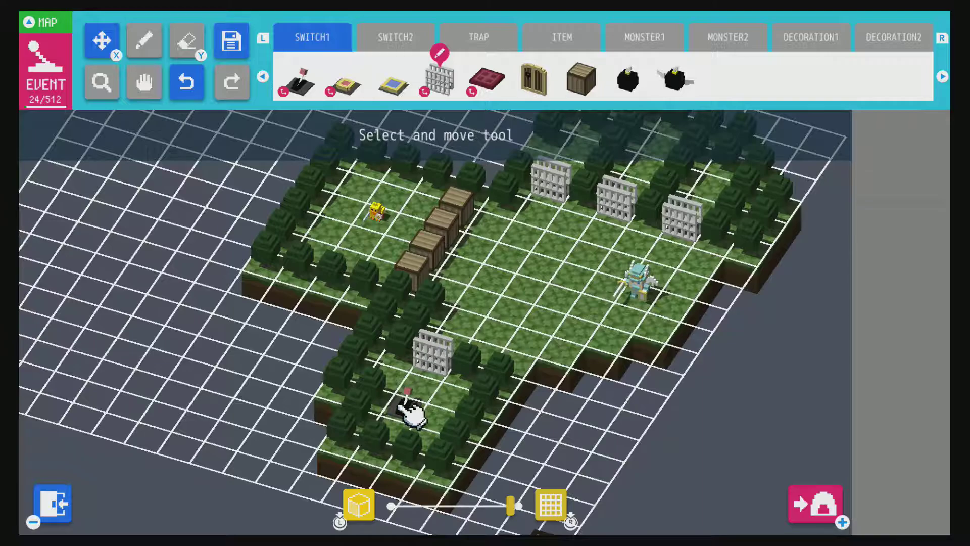
- Link the lever switch to the middle upper gate
{"action": "left_click", "coordinate": [407, 407]}
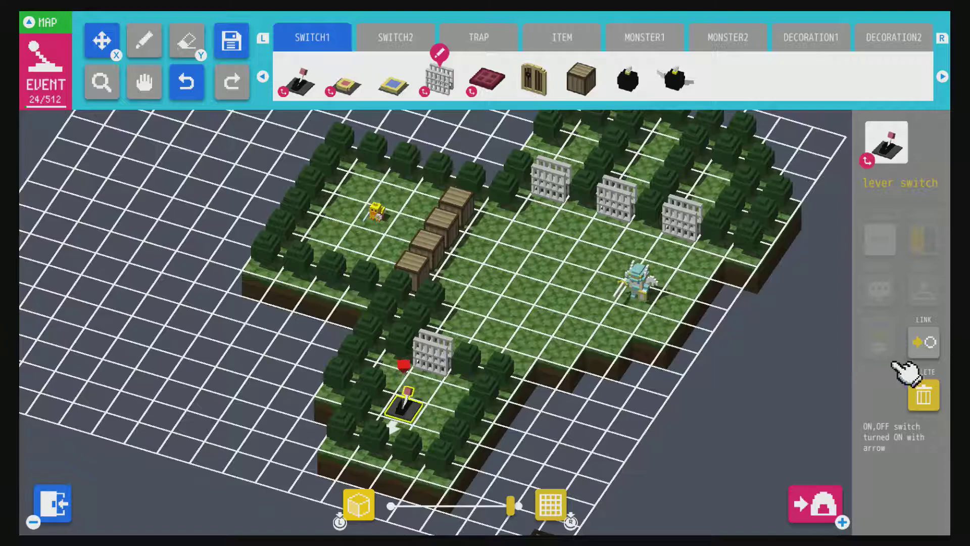
{"action": "left_click", "coordinate": [928, 345]}
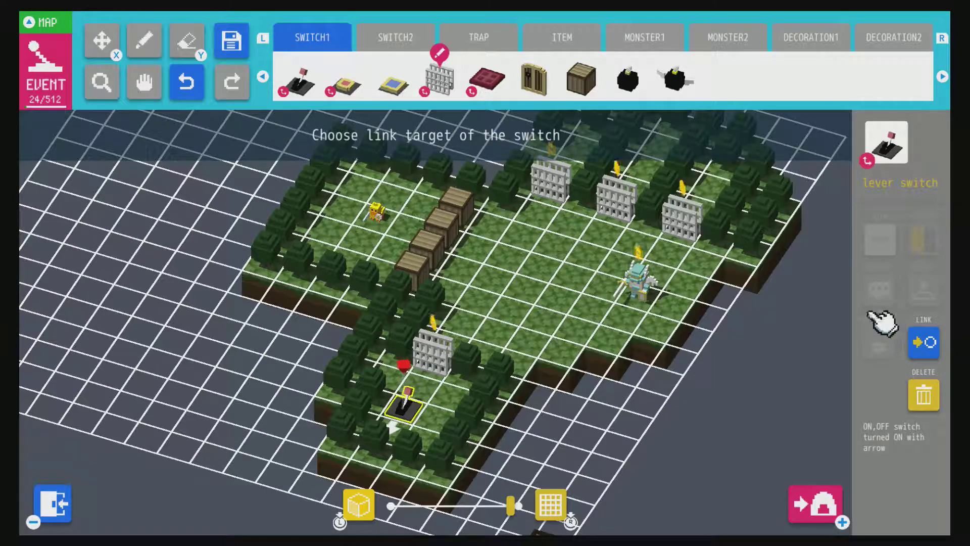
{"action": "left_click", "coordinate": [693, 233]}
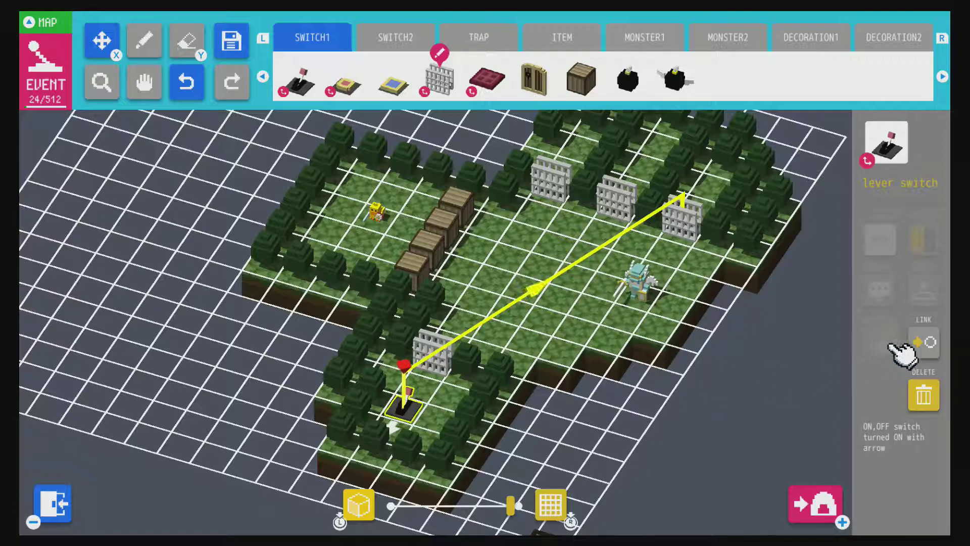
{"action": "left_click", "coordinate": [926, 343]}
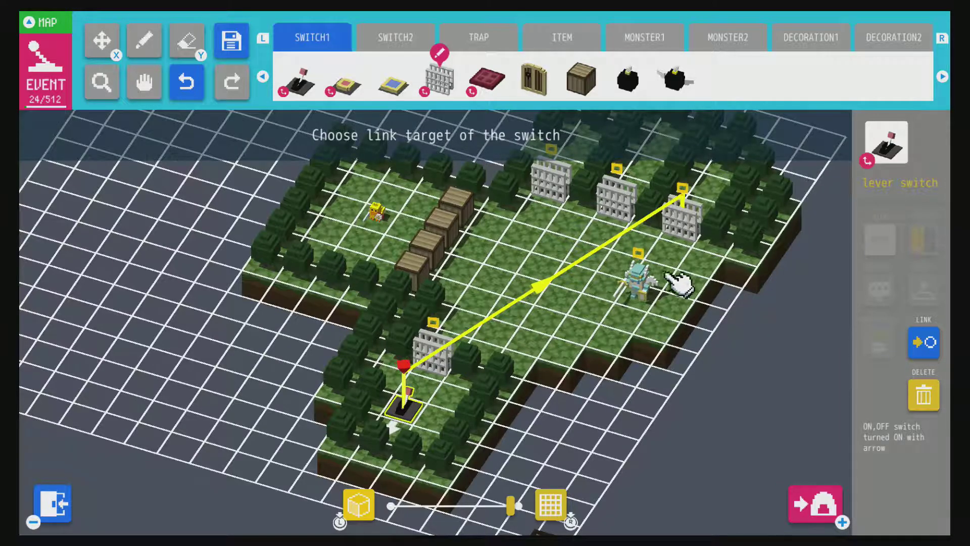
{"action": "left_click", "coordinate": [616, 208]}
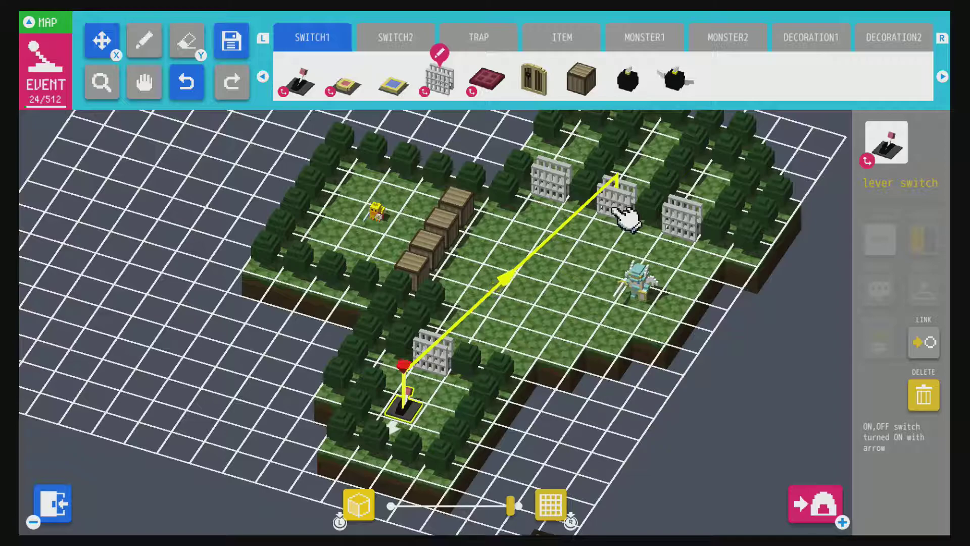
- Chain the middle gate to the right gate and the right gate to the left, then save and test-play
{"action": "left_click", "coordinate": [615, 208]}
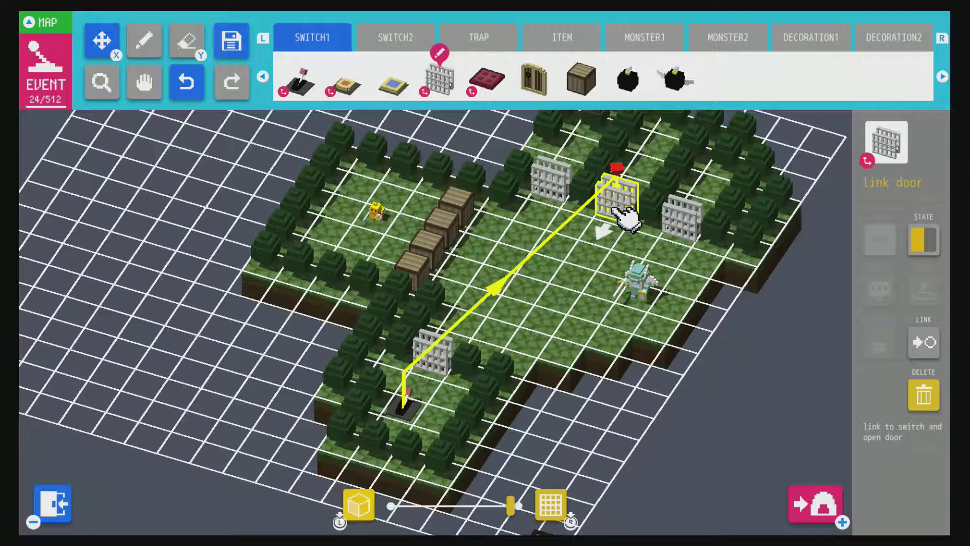
{"action": "left_click", "coordinate": [923, 342]}
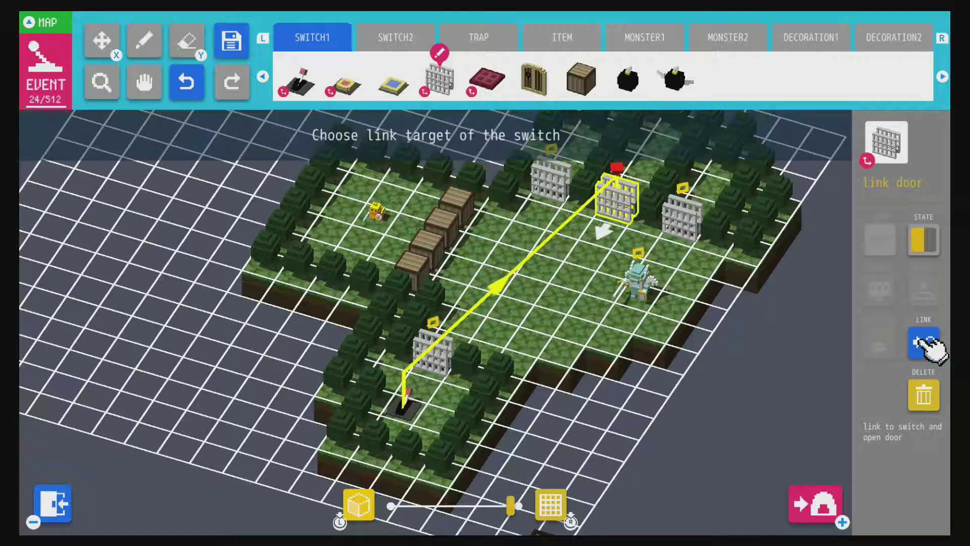
{"action": "left_click", "coordinate": [698, 230]}
{"action": "left_click", "coordinate": [698, 230]}
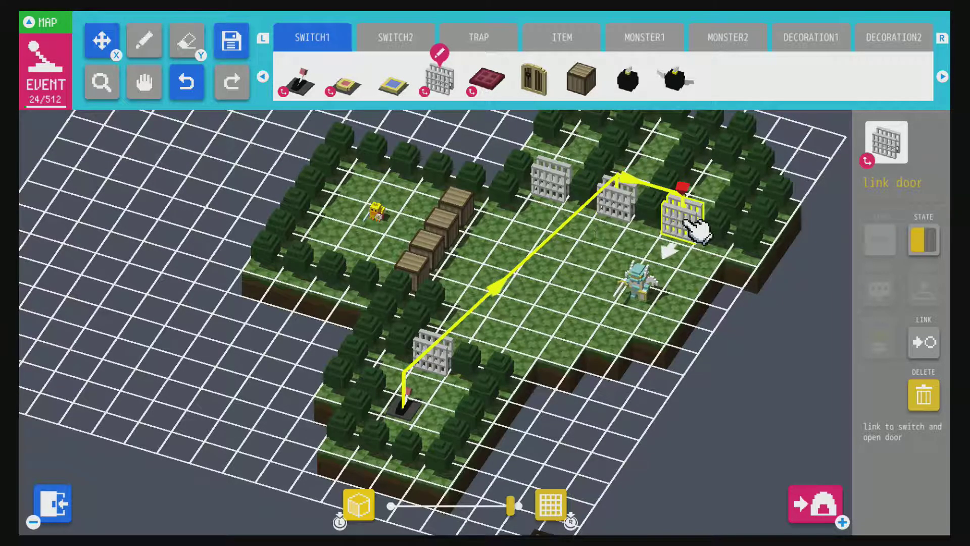
{"action": "left_click", "coordinate": [925, 343]}
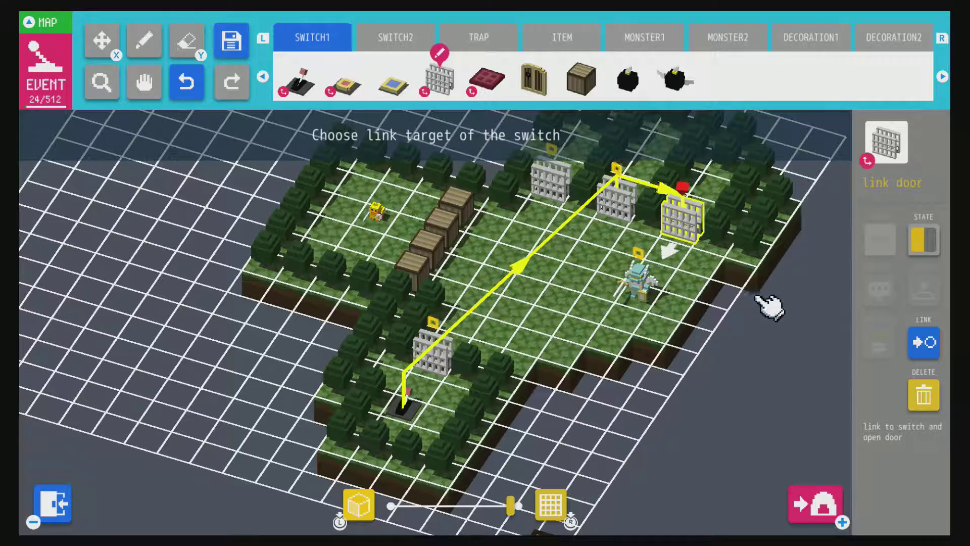
{"action": "left_click", "coordinate": [570, 201]}
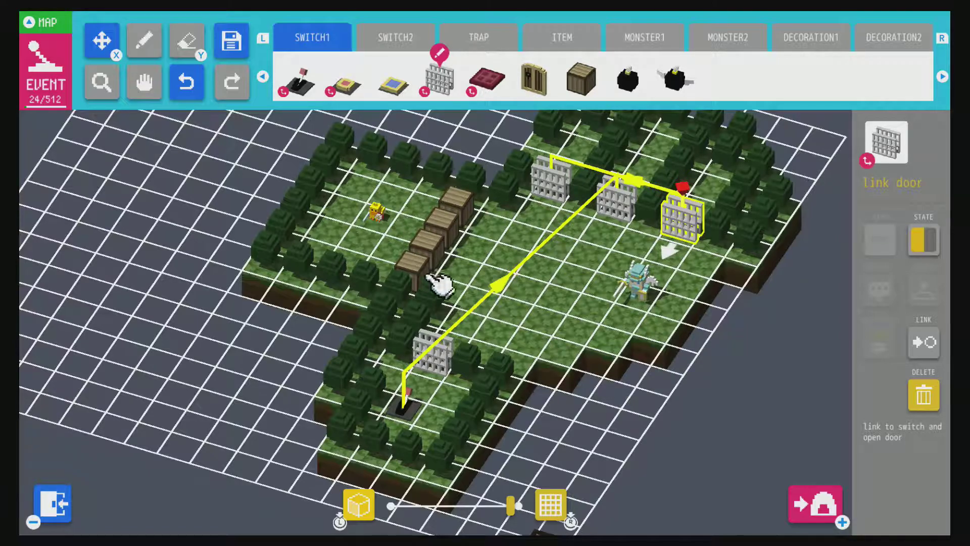
{"action": "key", "text": "plus"}
{"action": "left_click", "coordinate": [619, 385]}
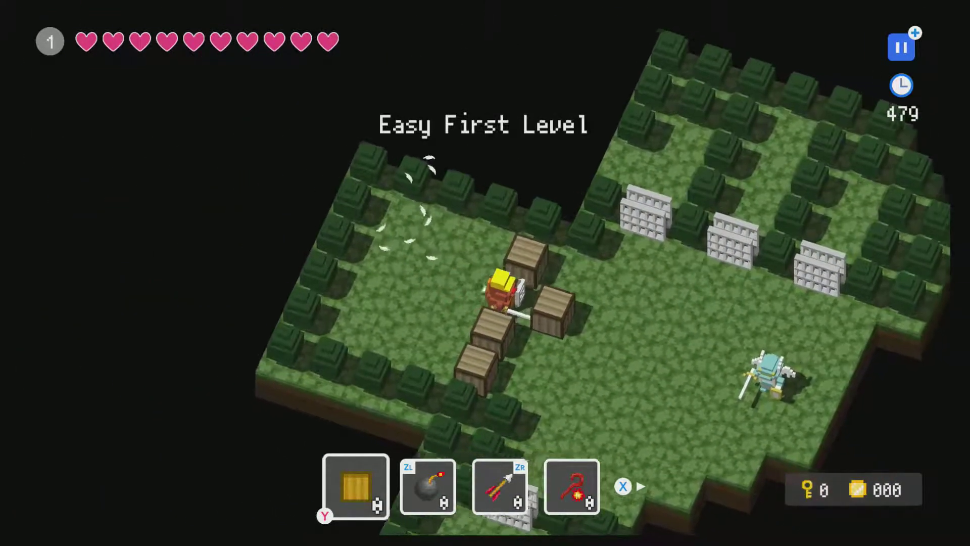
- Talk to the knight, walk down to the lever and up to the gates, then exit test play
{"action": "key", "text": "Right"}
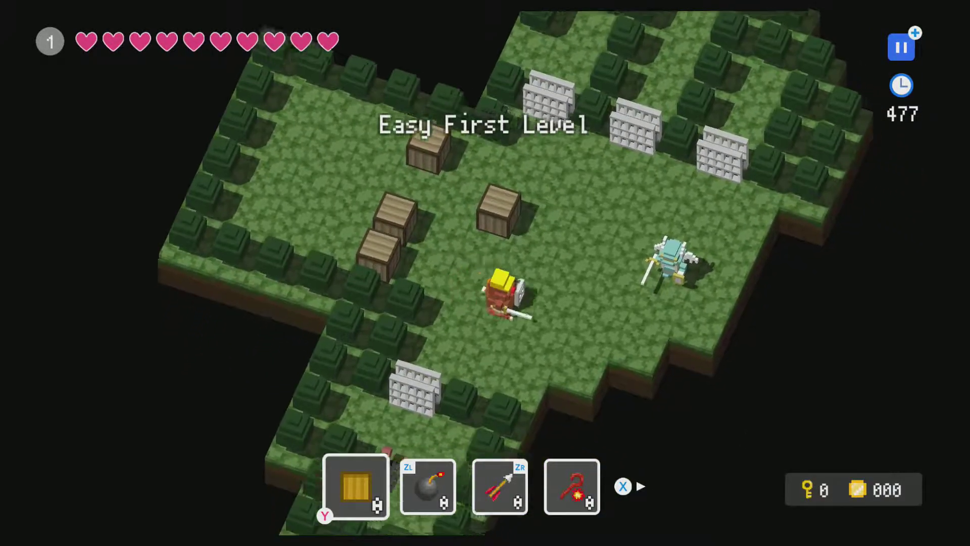
{"action": "key", "text": "Right"}
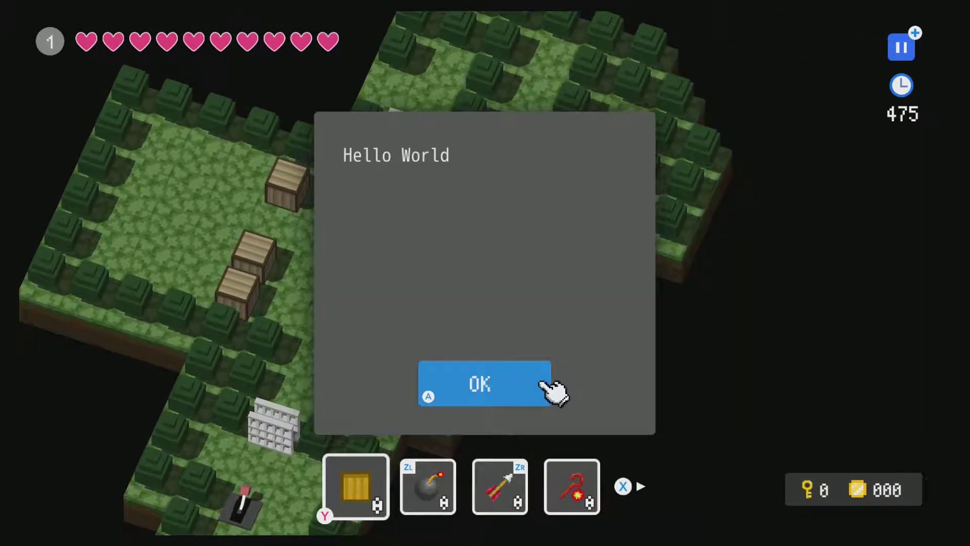
{"action": "left_click", "coordinate": [553, 392]}
{"action": "key", "text": "Left"}
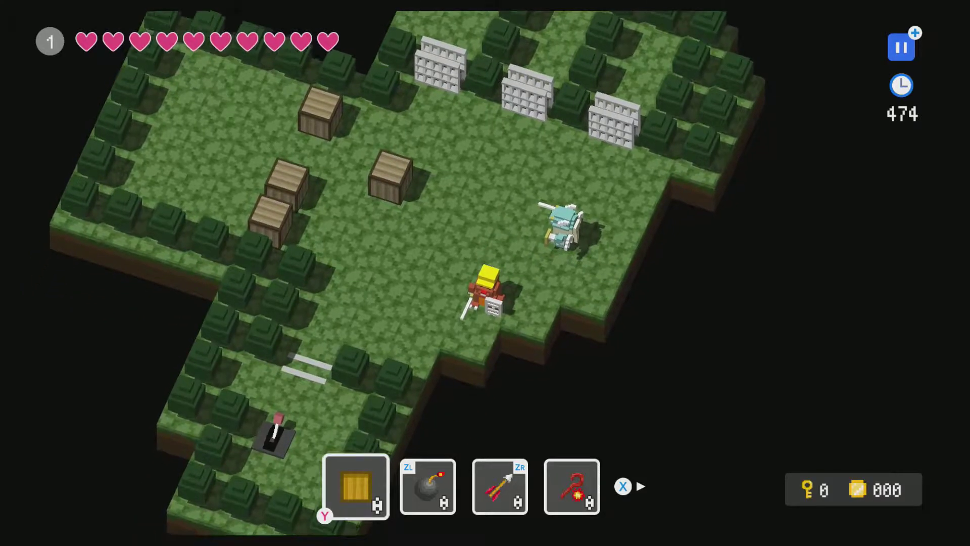
{"action": "key", "text": "Down"}
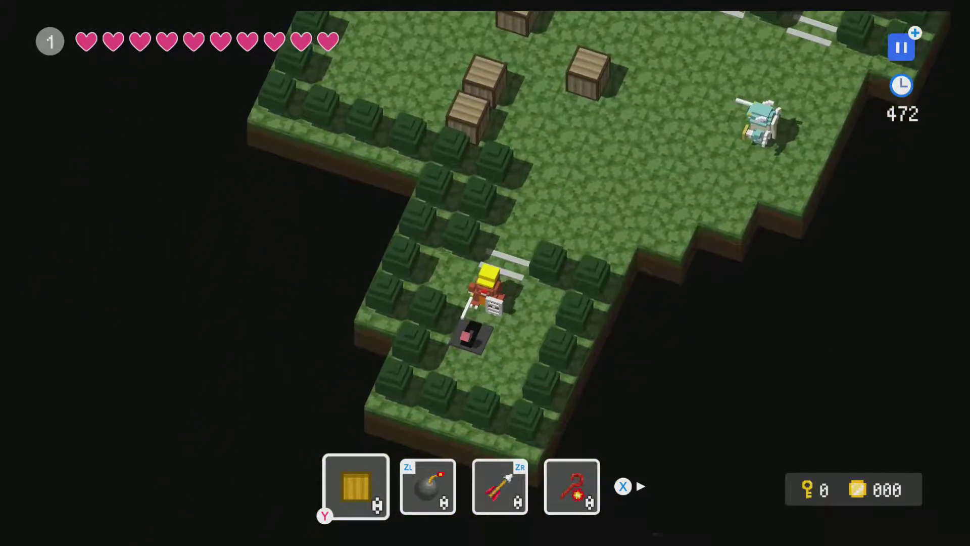
{"action": "key", "text": "Up"}
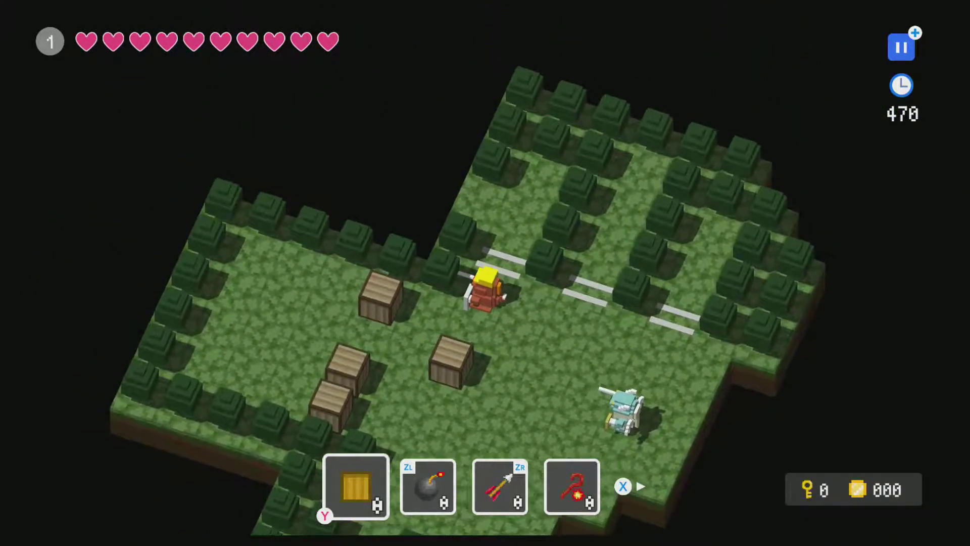
{"action": "key", "text": "Escape"}
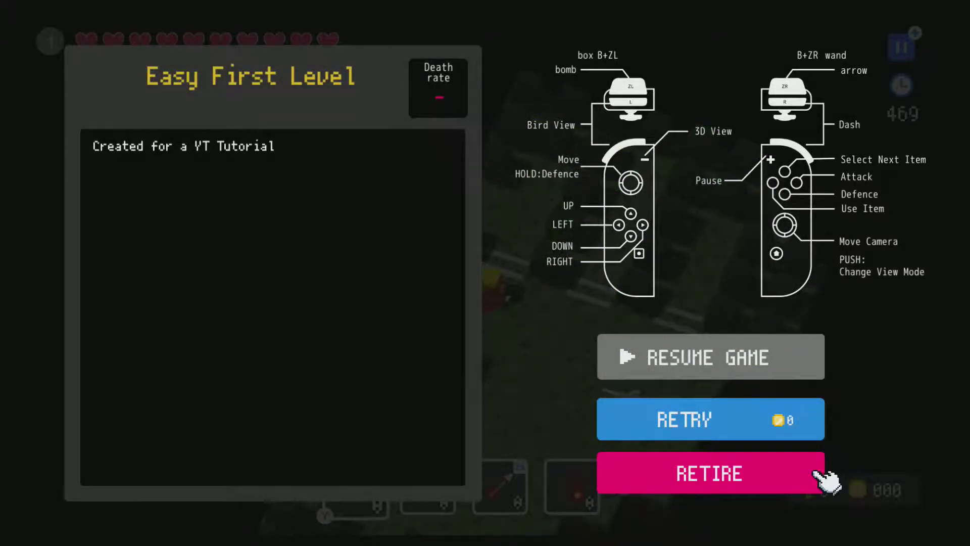
{"action": "key", "text": "Escape"}
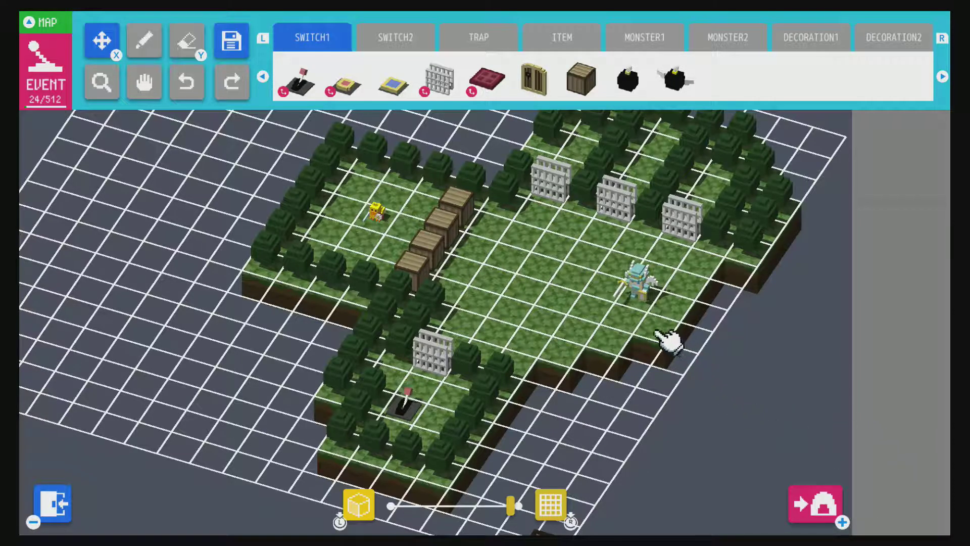
- Turn the knight NPC's state on, then save the dungeon and start a fresh test play
{"action": "left_click", "coordinate": [638, 300]}
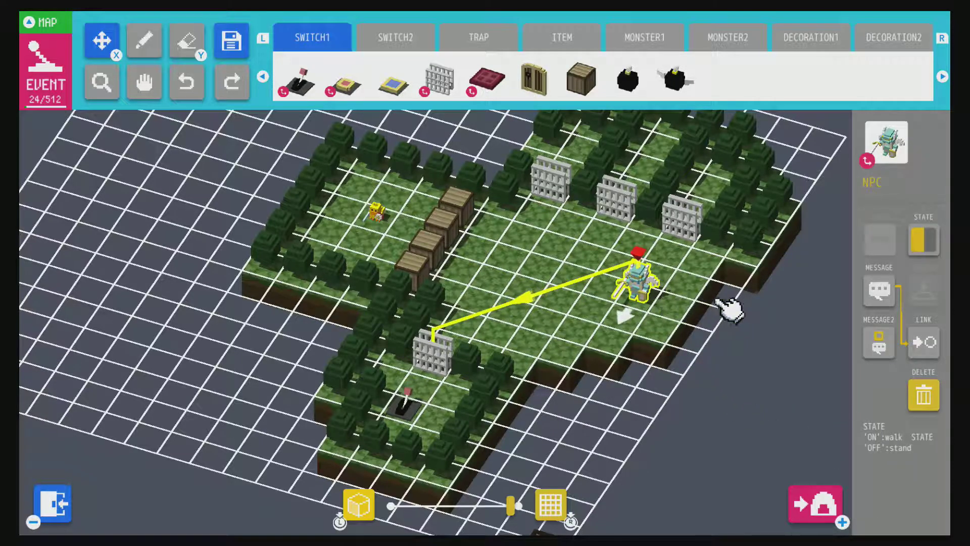
{"action": "left_click", "coordinate": [923, 242]}
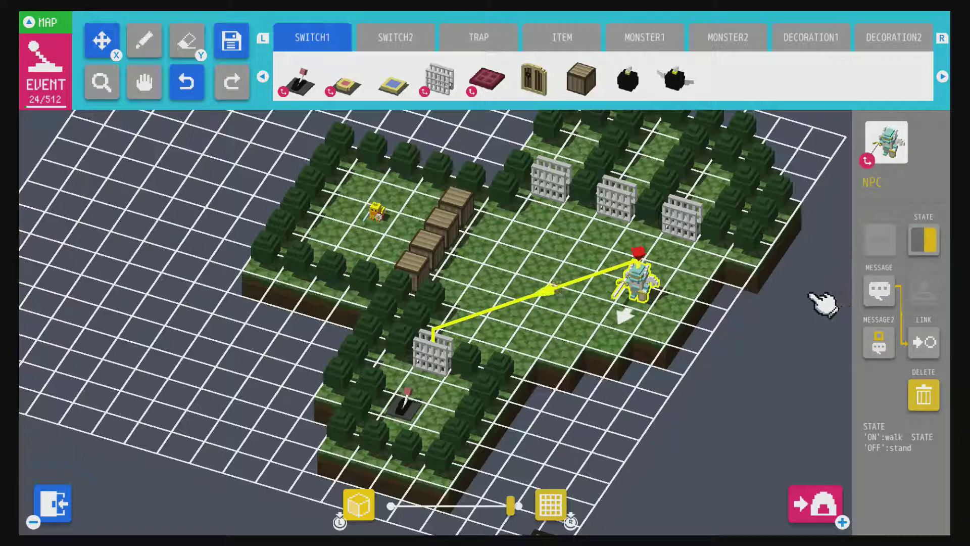
{"action": "key", "text": "plus"}
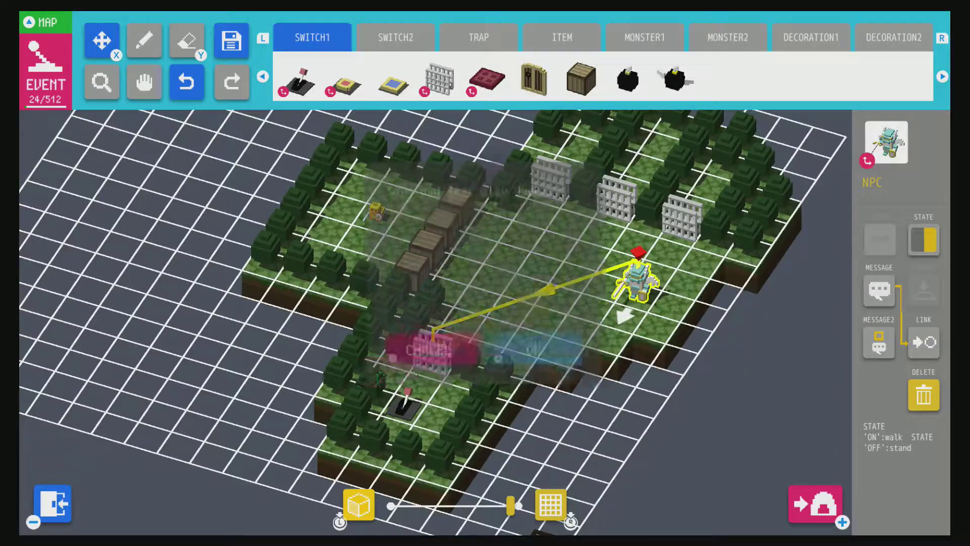
{"action": "left_click", "coordinate": [620, 385]}
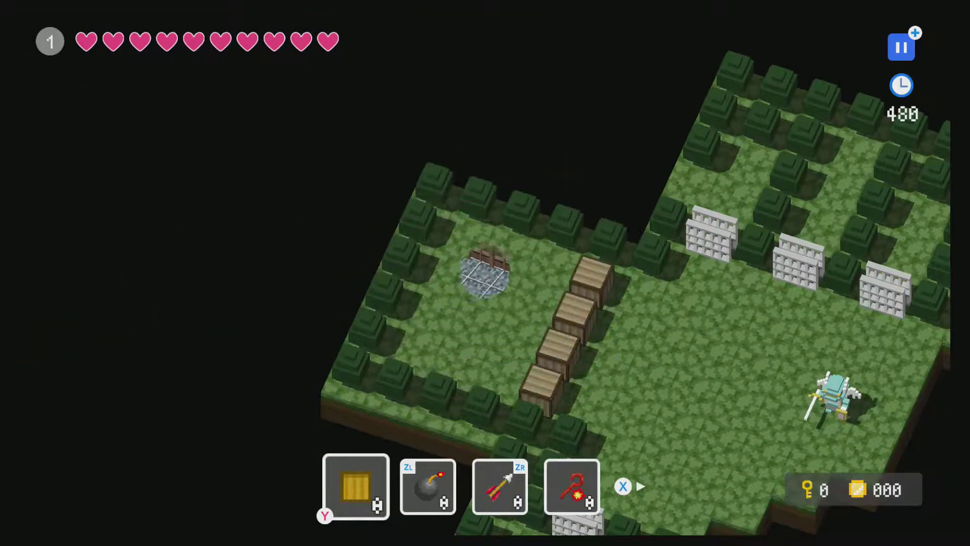
- Push a crate aside, dismiss the knight's two messages, and pause the test play
{"action": "key", "text": "Right"}
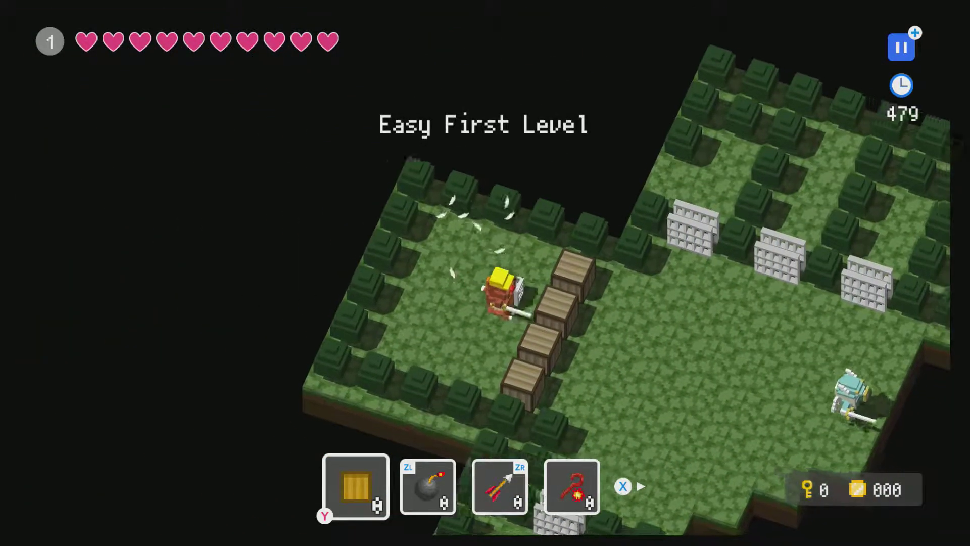
{"action": "key", "text": "Right"}
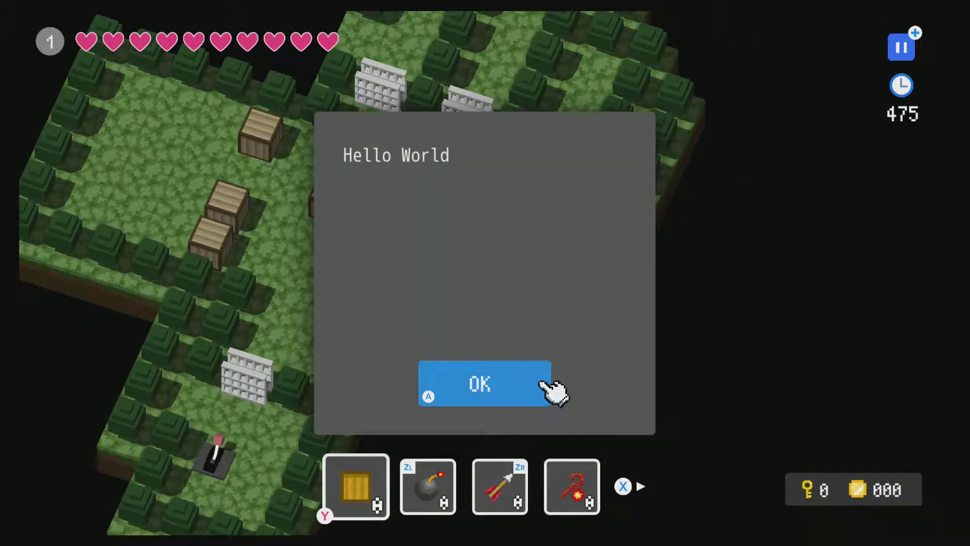
{"action": "left_click", "coordinate": [549, 386]}
{"action": "left_click", "coordinate": [548, 386]}
{"action": "key", "text": "Left"}
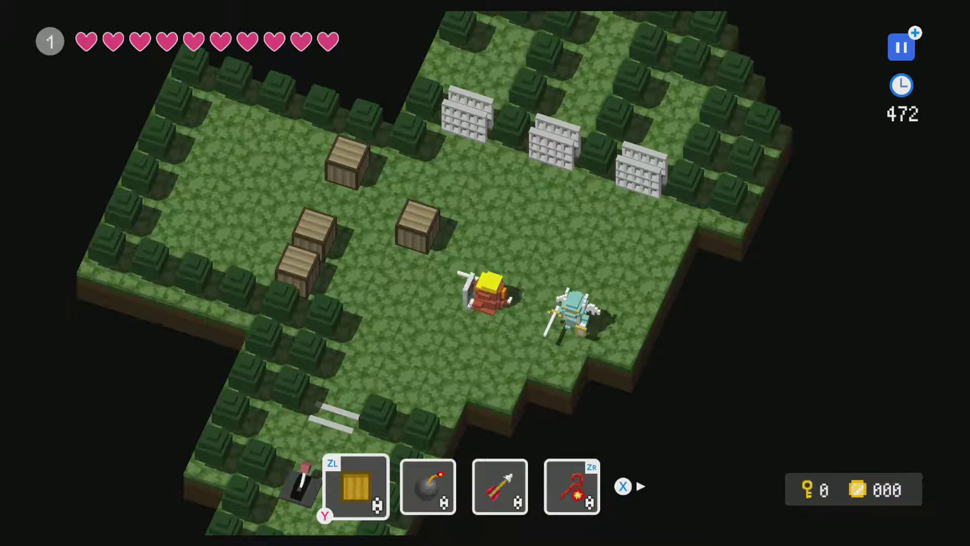
{"action": "key", "text": "Escape"}
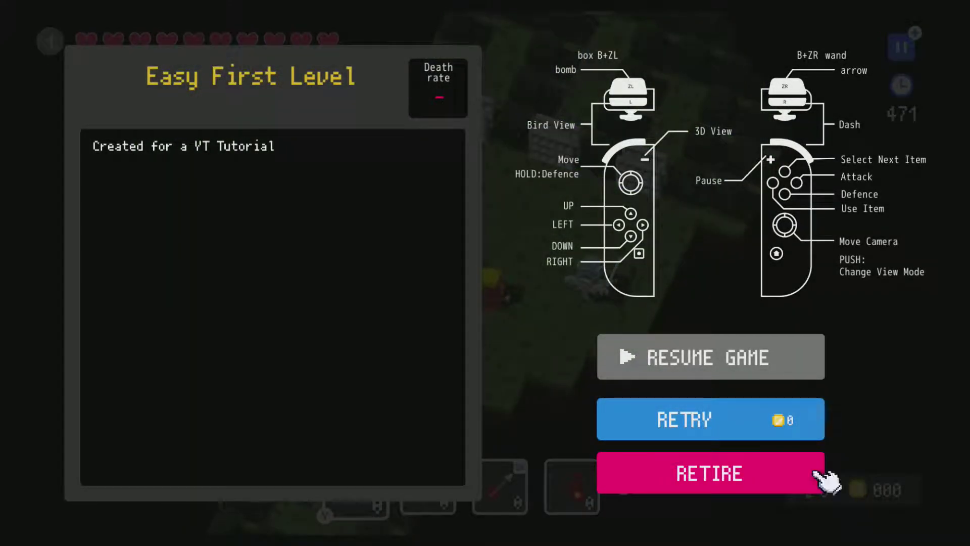
- Retire from test play and inspect the rightmost door's type, leaving it an iron gate
{"action": "key", "text": "Escape"}
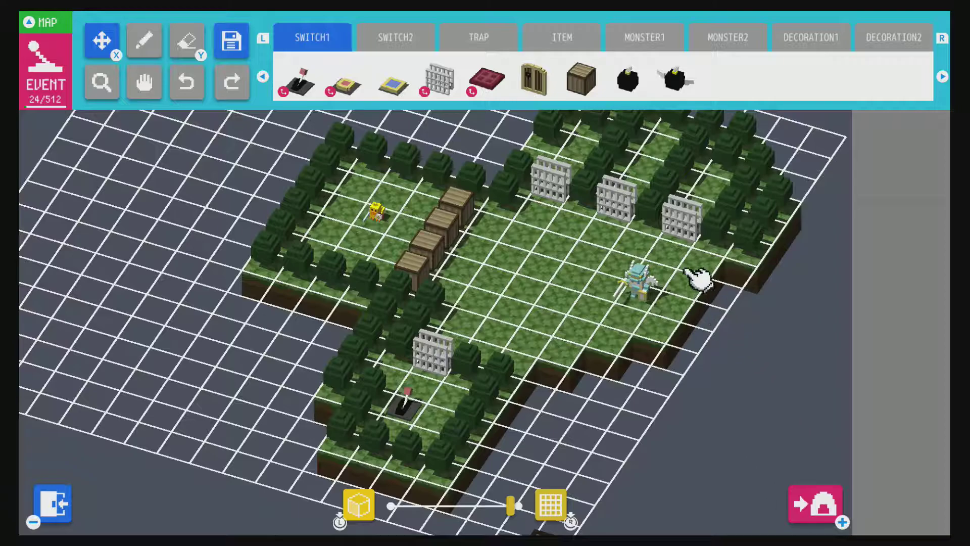
{"action": "left_click", "coordinate": [682, 219]}
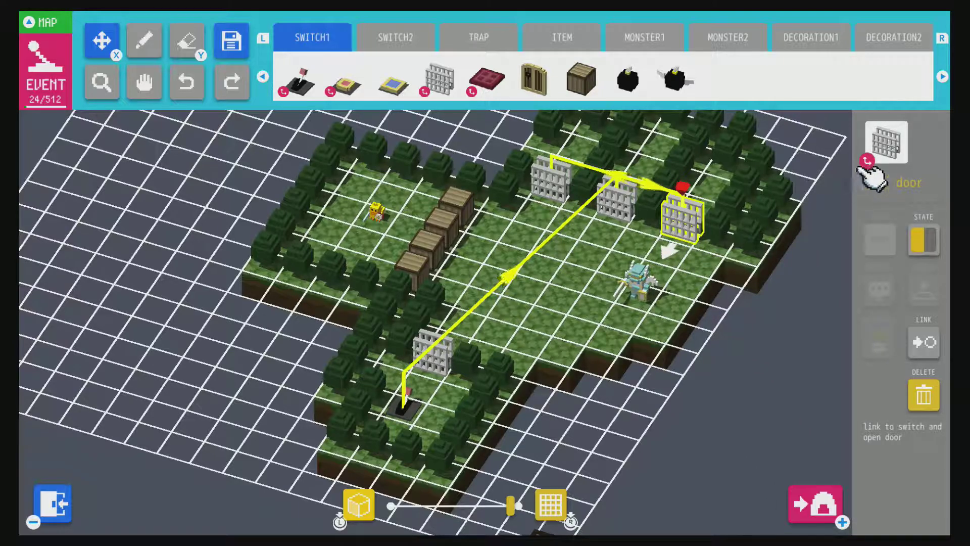
{"action": "left_click", "coordinate": [884, 149]}
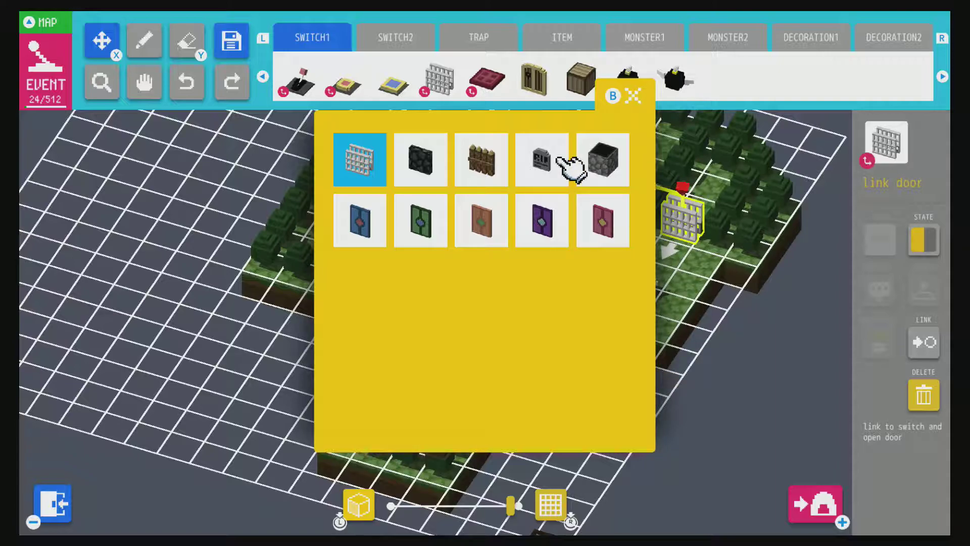
{"action": "key", "text": "b"}
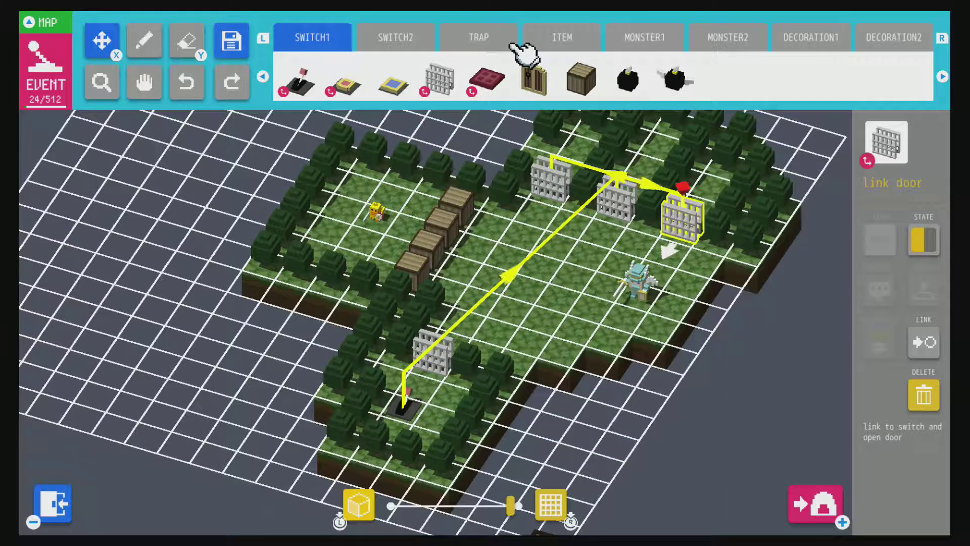
- Place three pumpkinhead monsters from MONSTER1 in the lanes behind the upper gates
{"action": "left_click", "coordinate": [646, 45]}
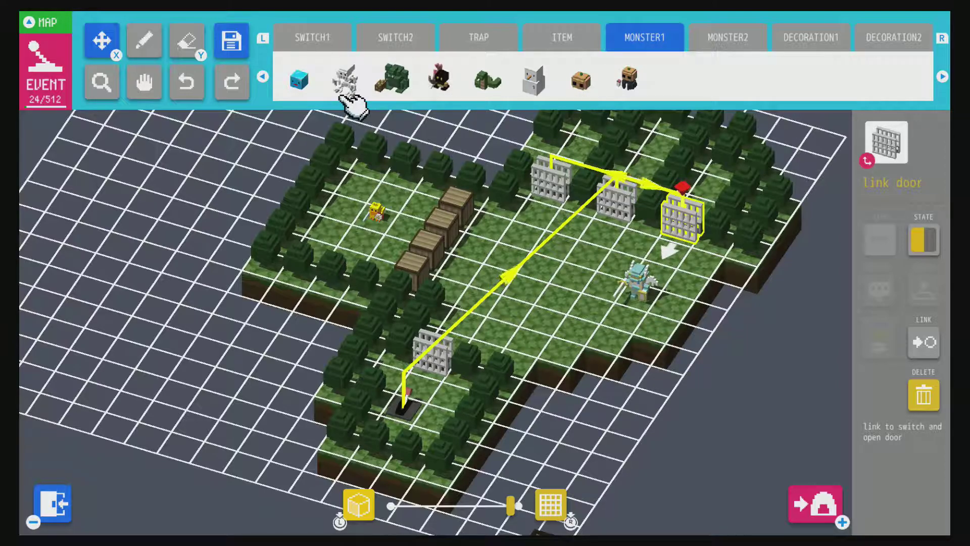
{"action": "left_click", "coordinate": [590, 81]}
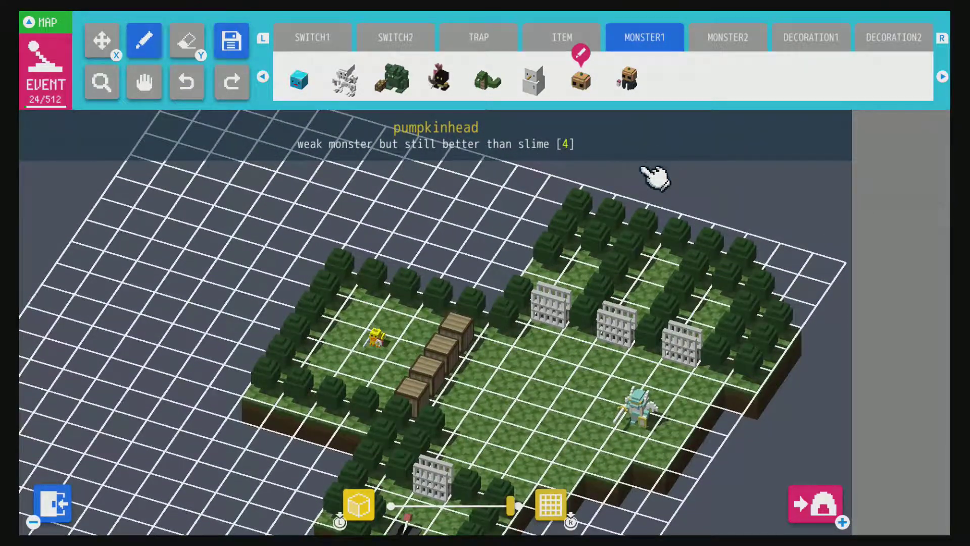
{"action": "left_click", "coordinate": [713, 310]}
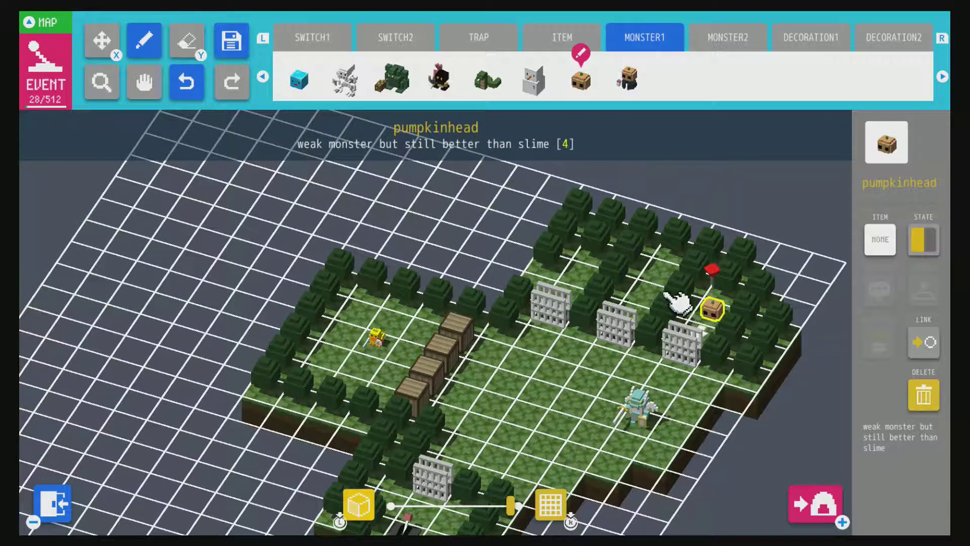
{"action": "left_click", "coordinate": [661, 269]}
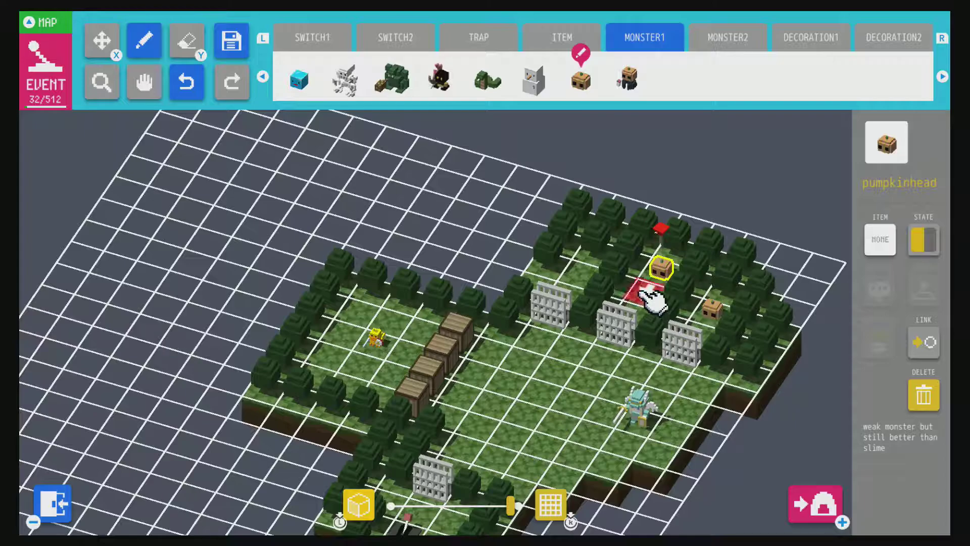
{"action": "left_click", "coordinate": [645, 292]}
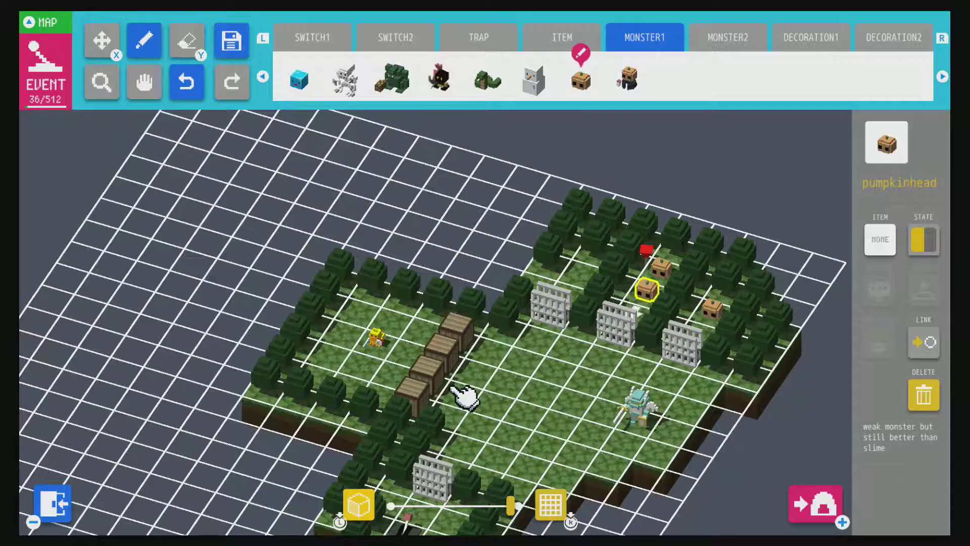
- Save the level, start a test play and dismiss the NPC's goodbye message
{"action": "key", "text": "plus"}
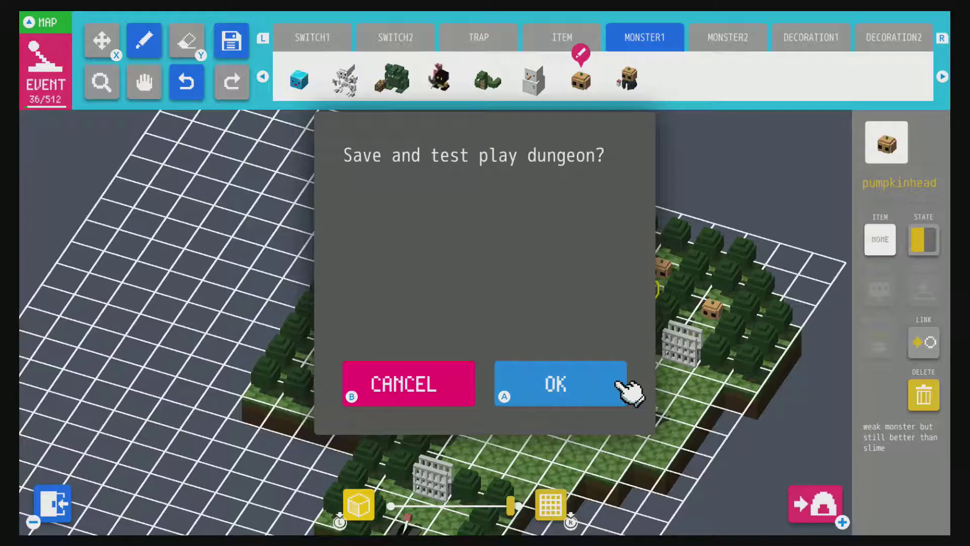
{"action": "left_click", "coordinate": [618, 383]}
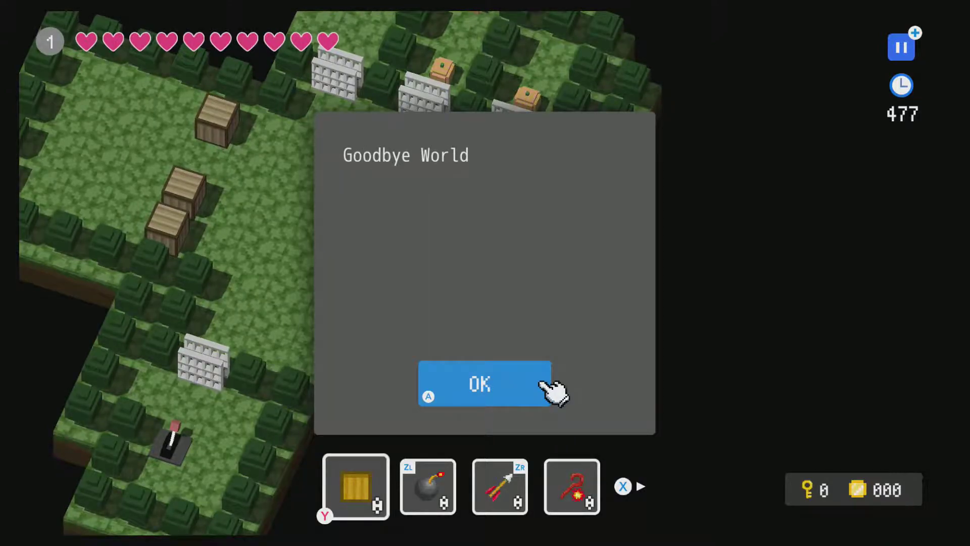
{"action": "left_click", "coordinate": [540, 383]}
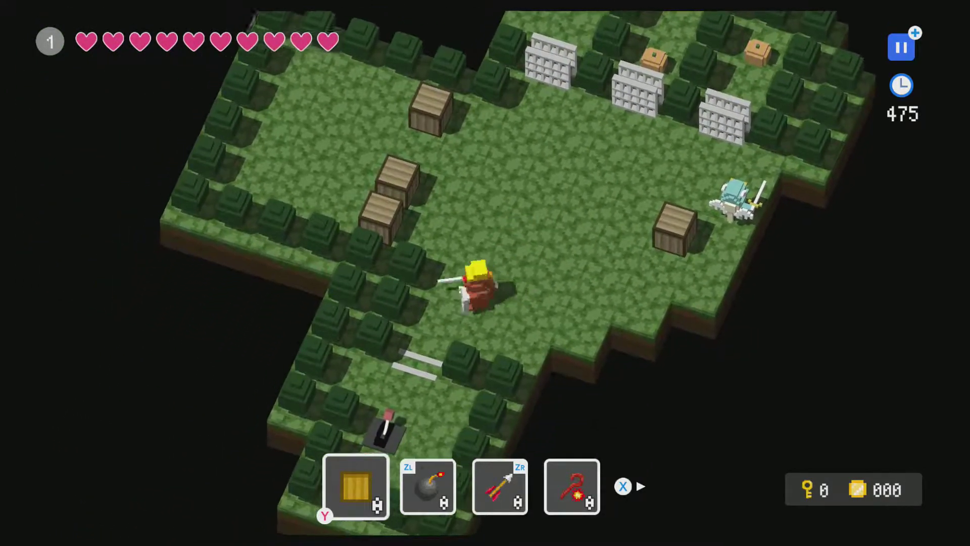
- Defeat the pumpkinheads and collect their experience, then pause and retire from the test play
{"action": "key", "text": "Down"}
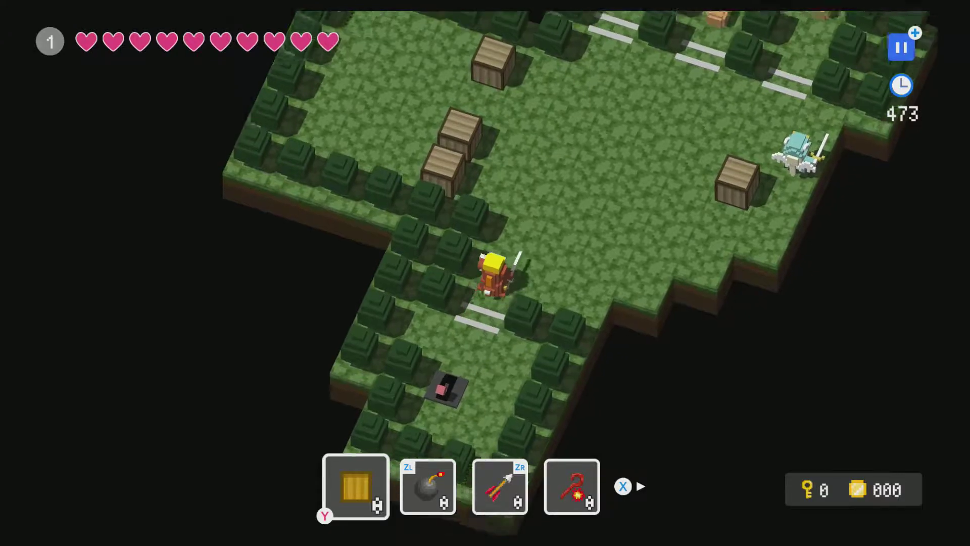
{"action": "key", "text": "Up"}
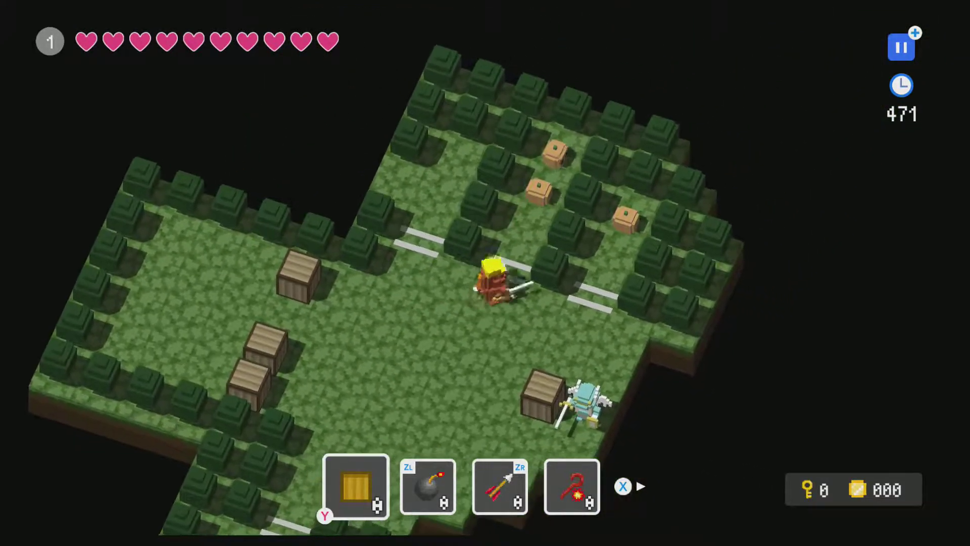
{"action": "key", "text": "Up"}
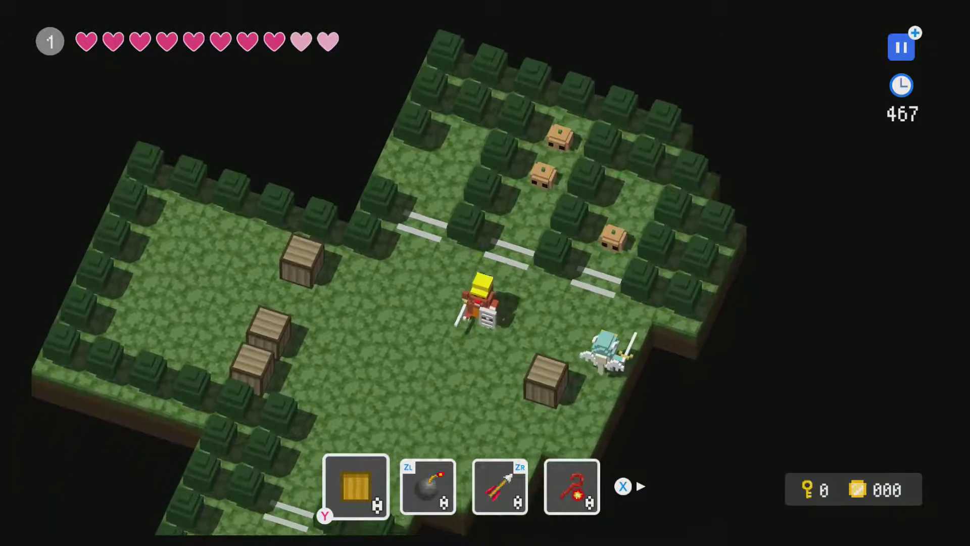
{"action": "key", "text": "Down"}
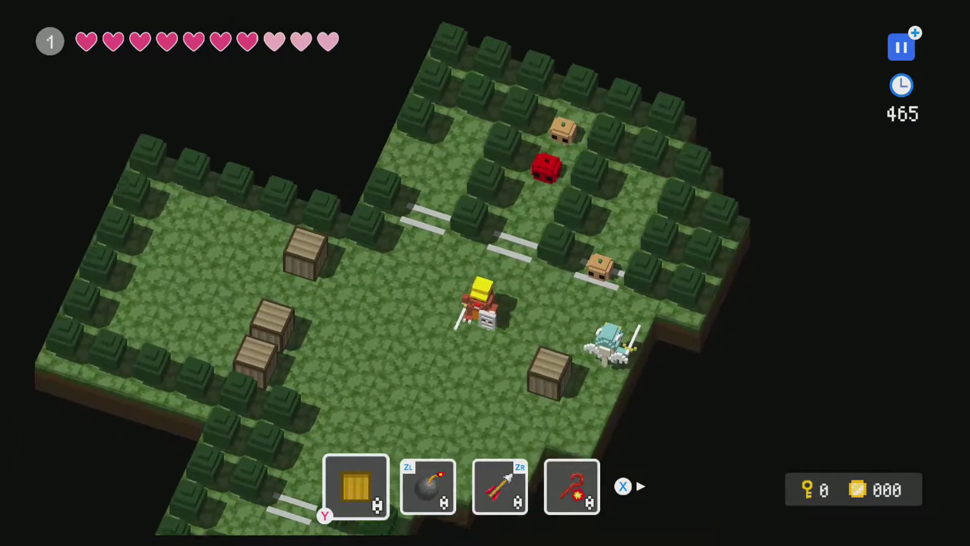
{"action": "key", "text": "Right"}
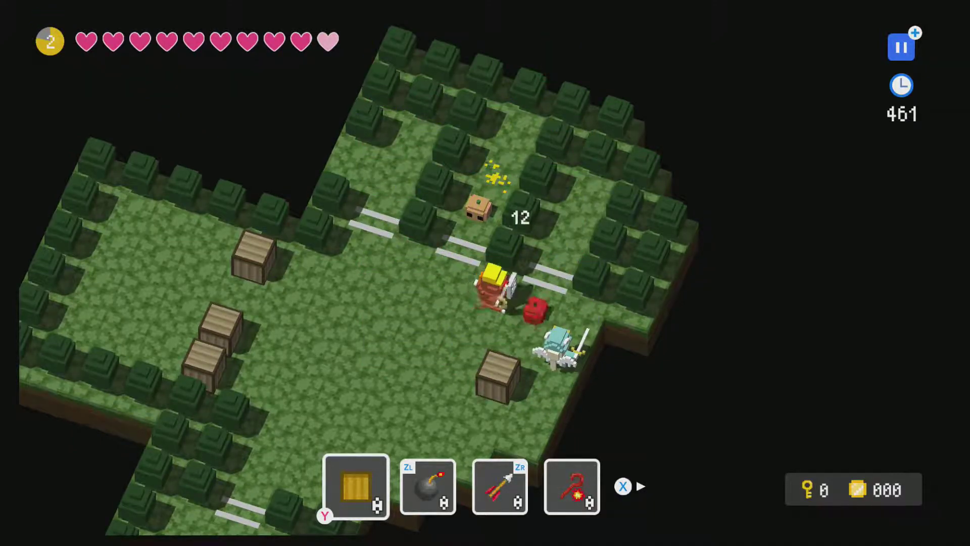
{"action": "key", "text": "Down"}
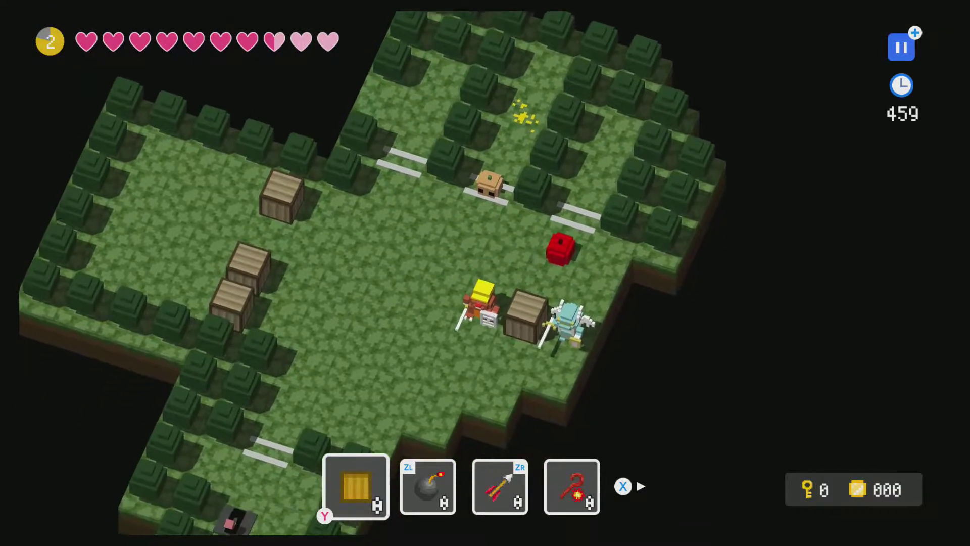
{"action": "key", "text": "Up"}
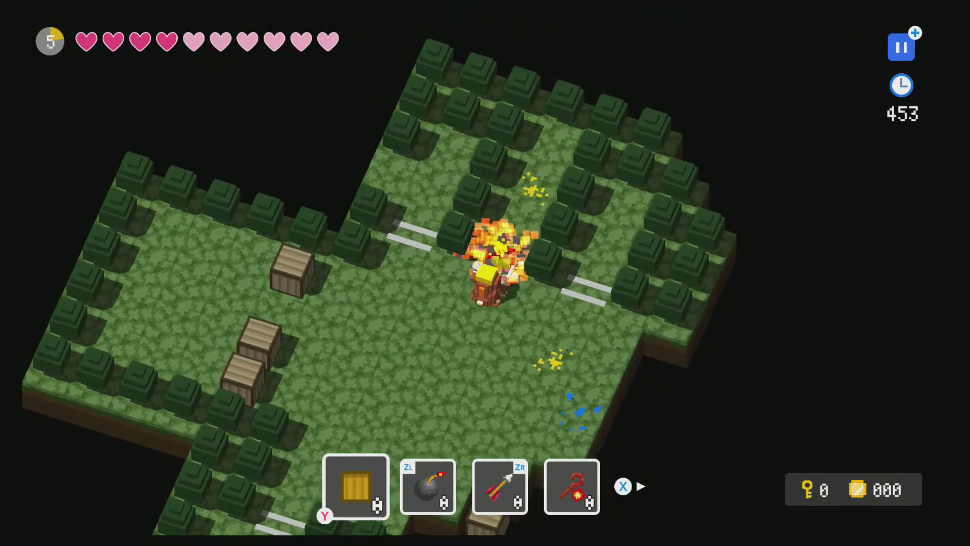
{"action": "key", "text": "Down"}
{"action": "key", "text": "Up"}
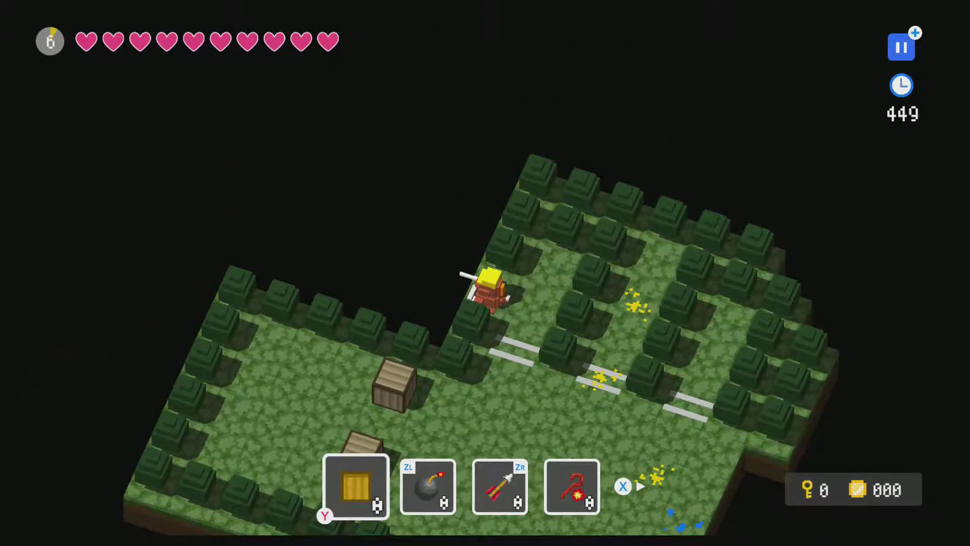
{"action": "key", "text": "Escape"}
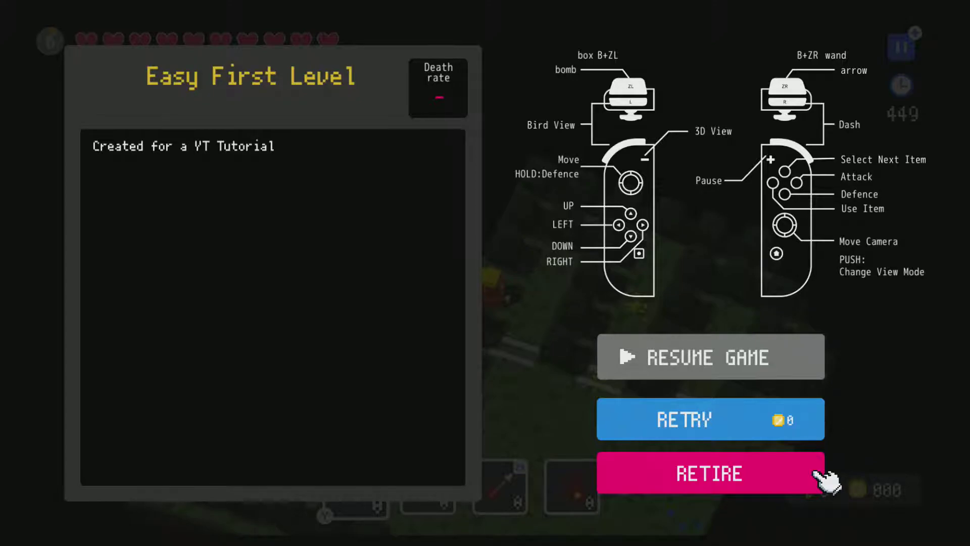
{"action": "key", "text": "Escape"}
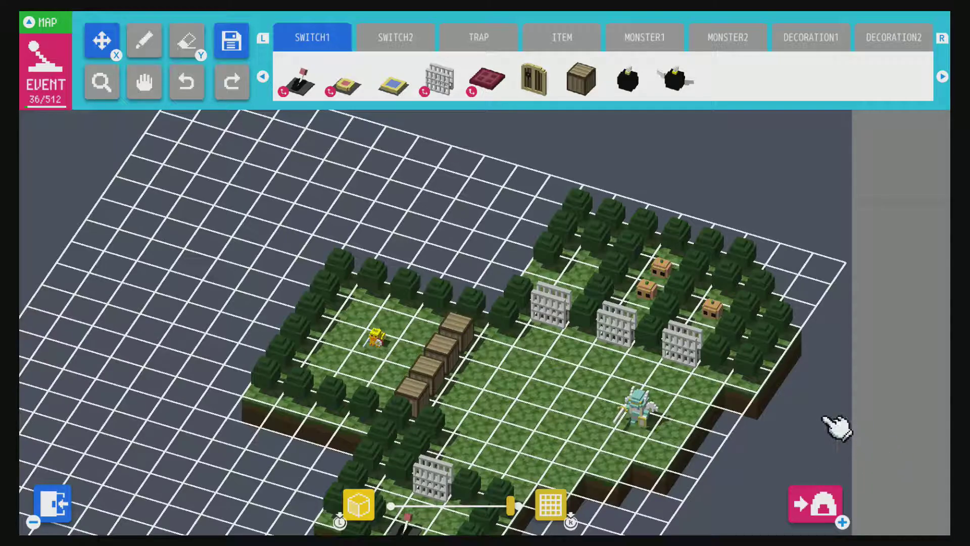
- Give one pumpkinhead a key as its ITEM, then return to map-building mode
{"action": "left_click", "coordinate": [648, 292]}
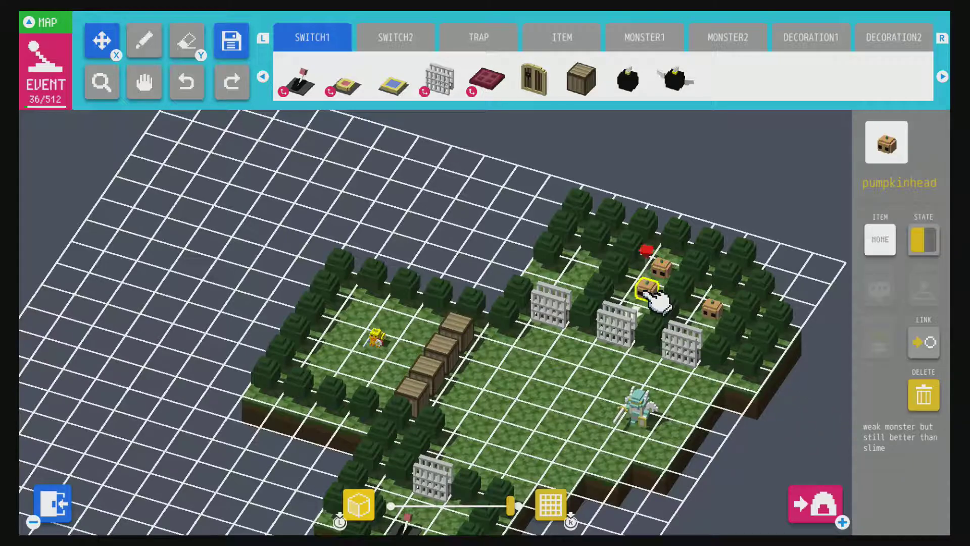
{"action": "left_click", "coordinate": [893, 246]}
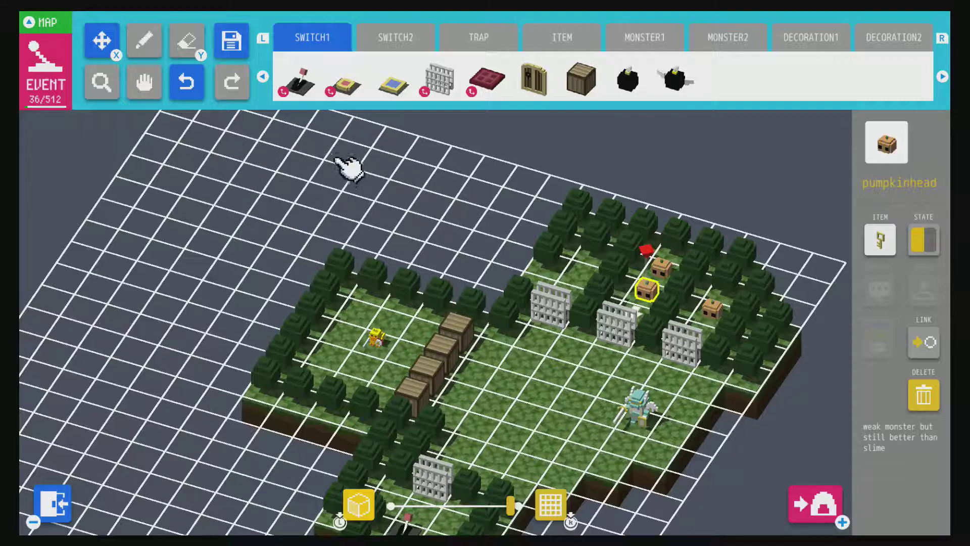
{"action": "key", "text": "Up"}
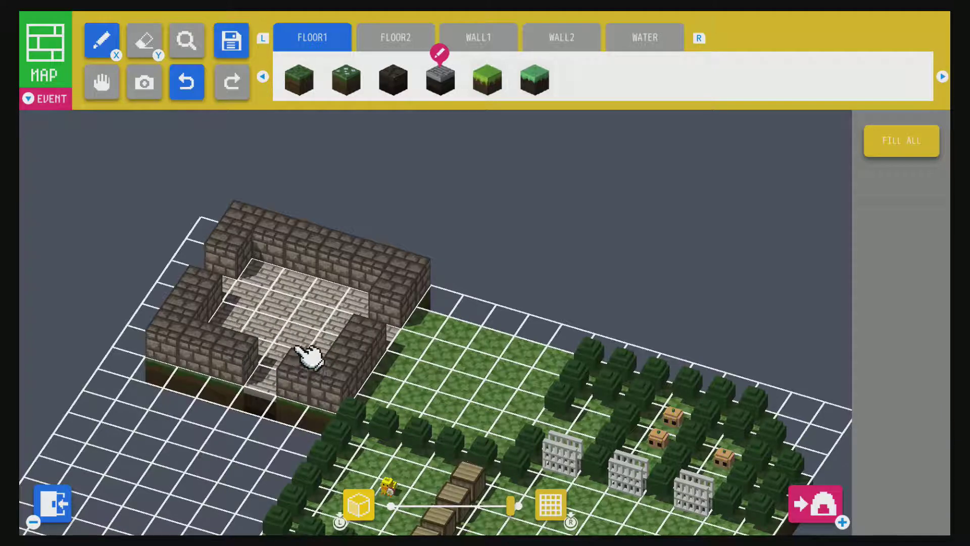
- Place a key door, move it into the room's right-hand opening and turn it sideways
{"action": "key", "text": "Down"}
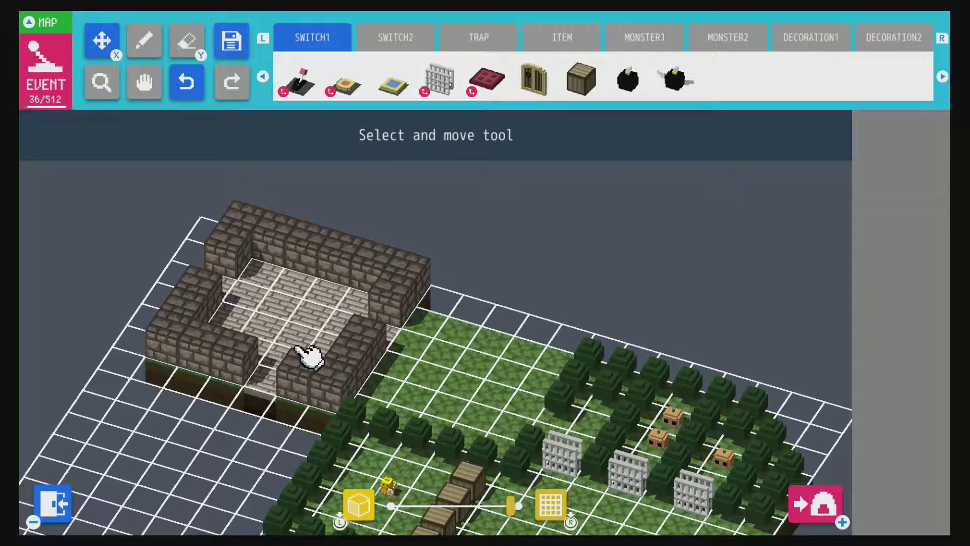
{"action": "key", "text": "Right"}
{"action": "key", "text": "Right"}
{"action": "key", "text": "Right"}
{"action": "key", "text": "Right"}
{"action": "key", "text": "Right"}
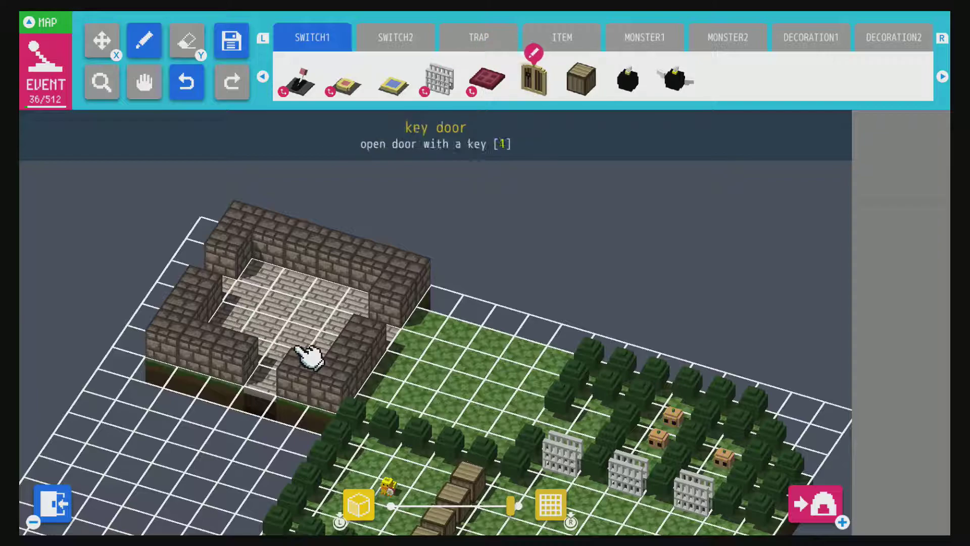
{"action": "left_click", "coordinate": [303, 351]}
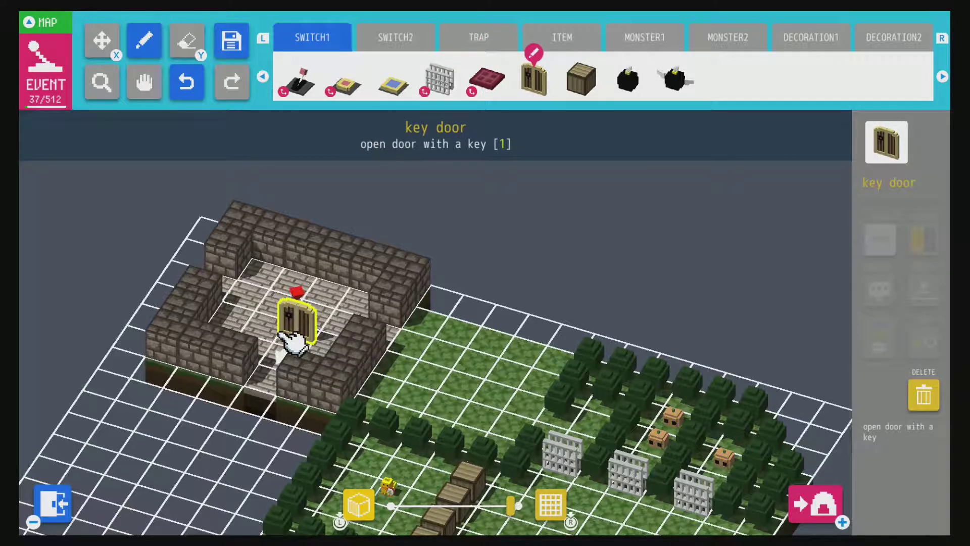
{"action": "key", "text": "x"}
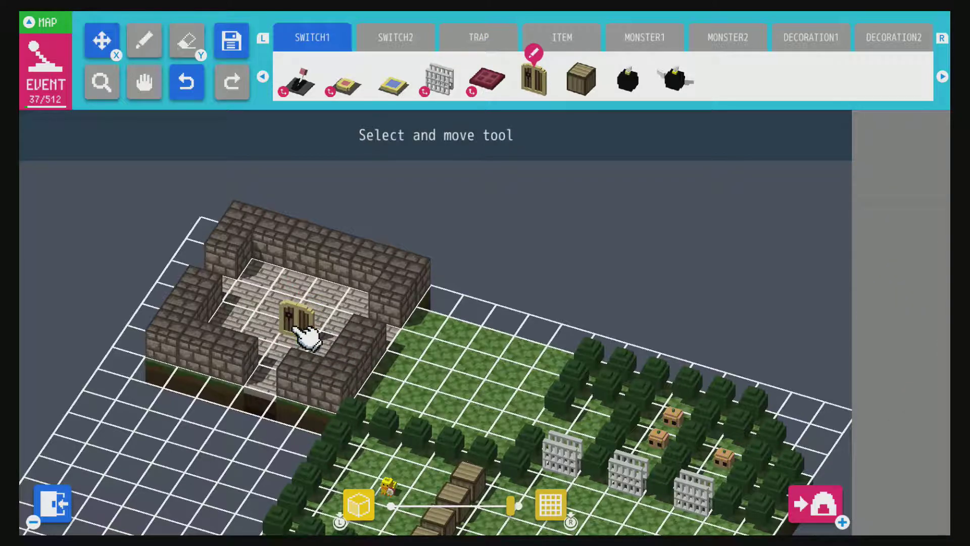
{"action": "left_click_drag", "start_coordinate": [303, 334], "coordinate": [388, 335]}
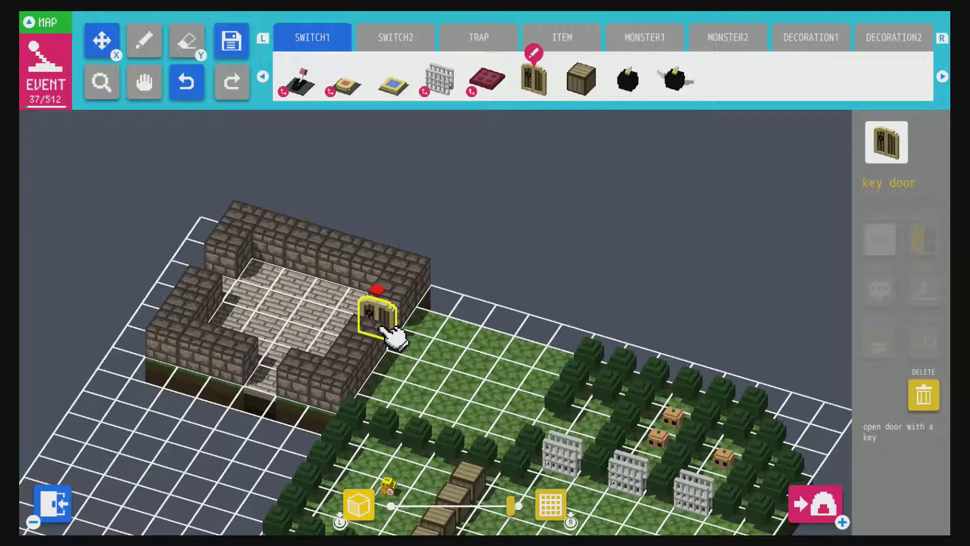
{"action": "left_click", "coordinate": [395, 336]}
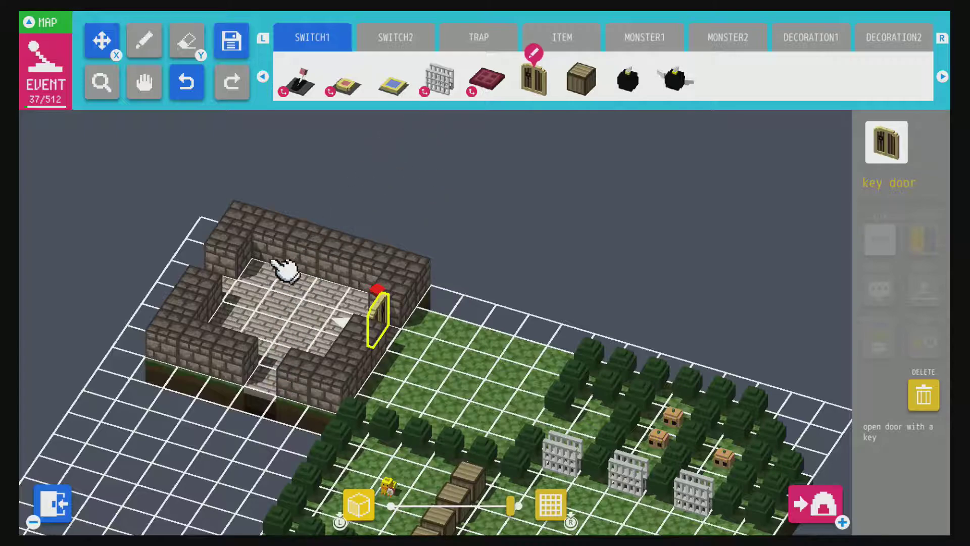
- Paint blue WATER tiles over the ground below-left of the stone room
{"action": "key", "text": "Up"}
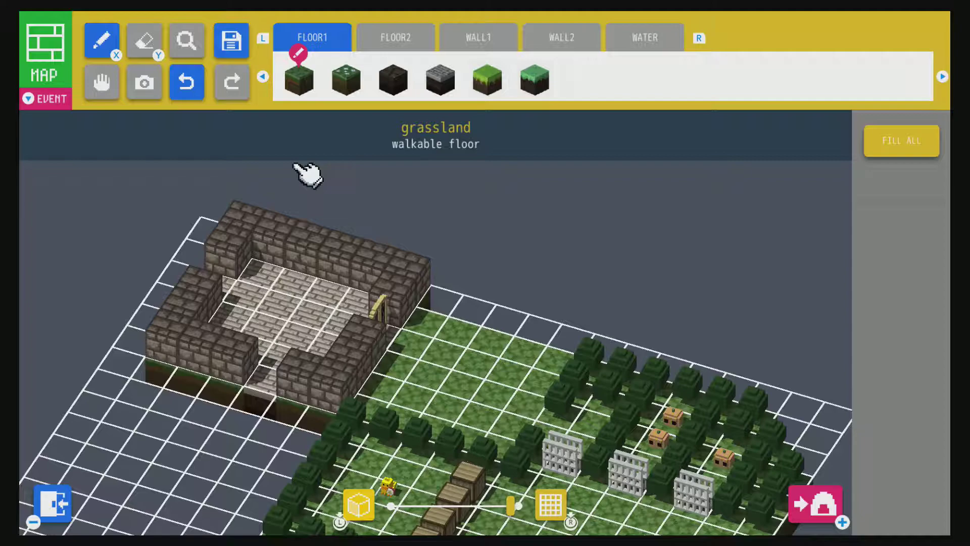
{"action": "key", "text": "l"}
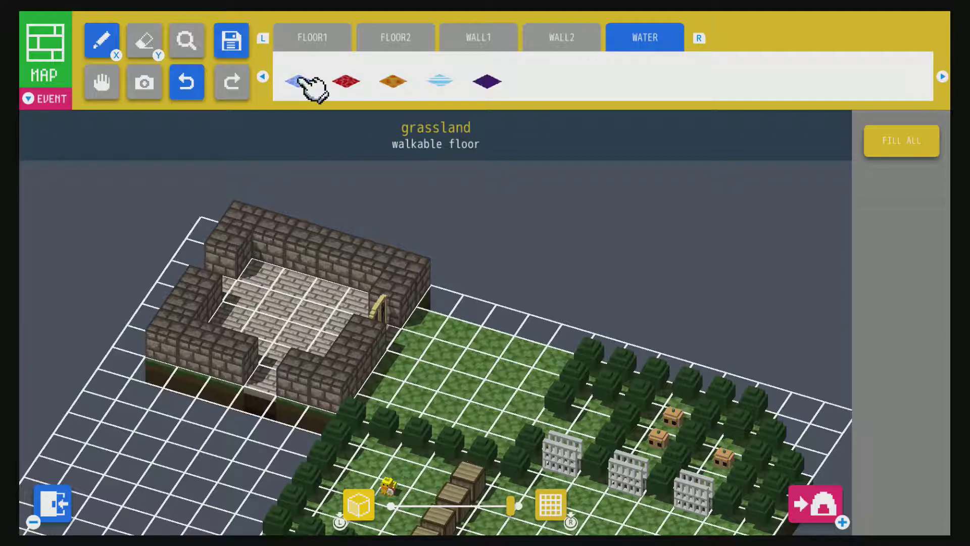
{"action": "left_click", "coordinate": [299, 81]}
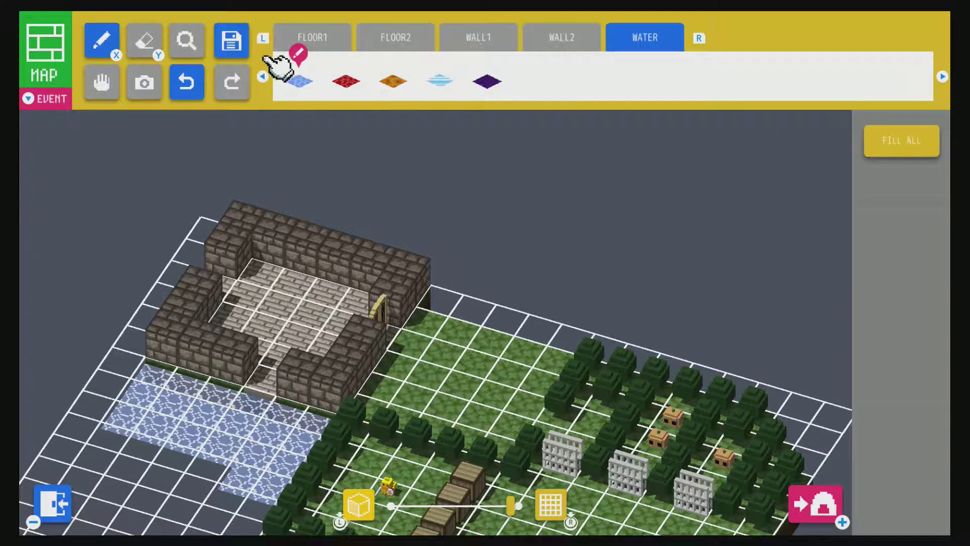
- Place a link door in the front wall gap and give it the cobblestone look
{"action": "key", "text": "Down"}
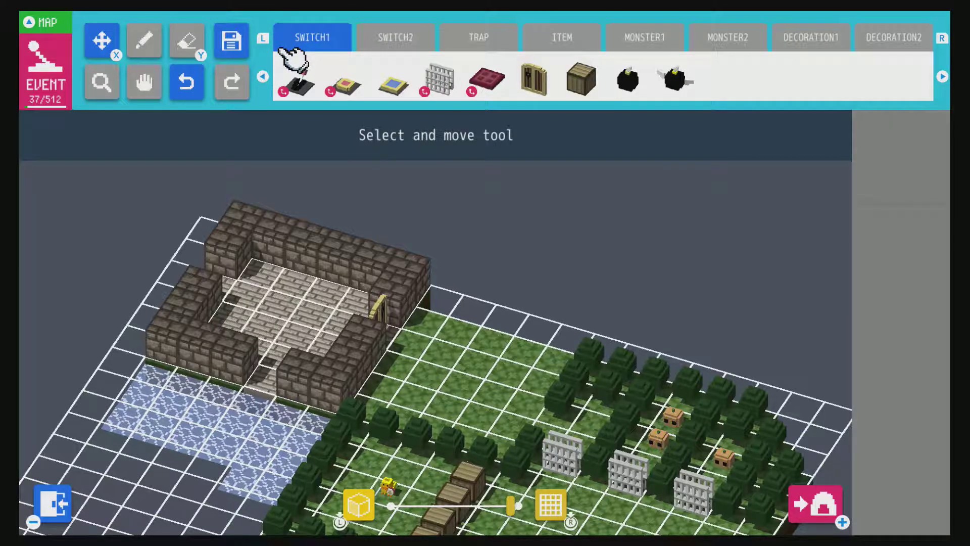
{"action": "left_click", "coordinate": [440, 78]}
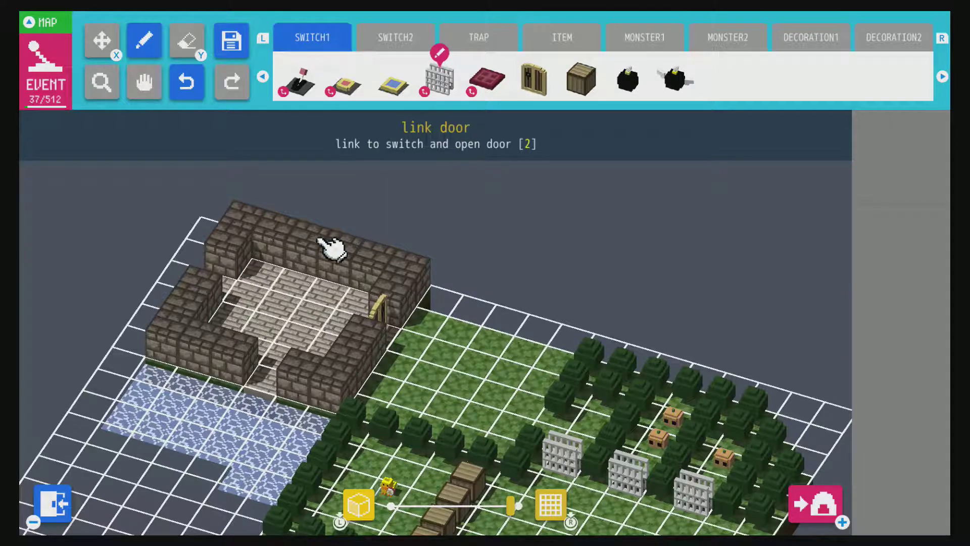
{"action": "left_click", "coordinate": [268, 377]}
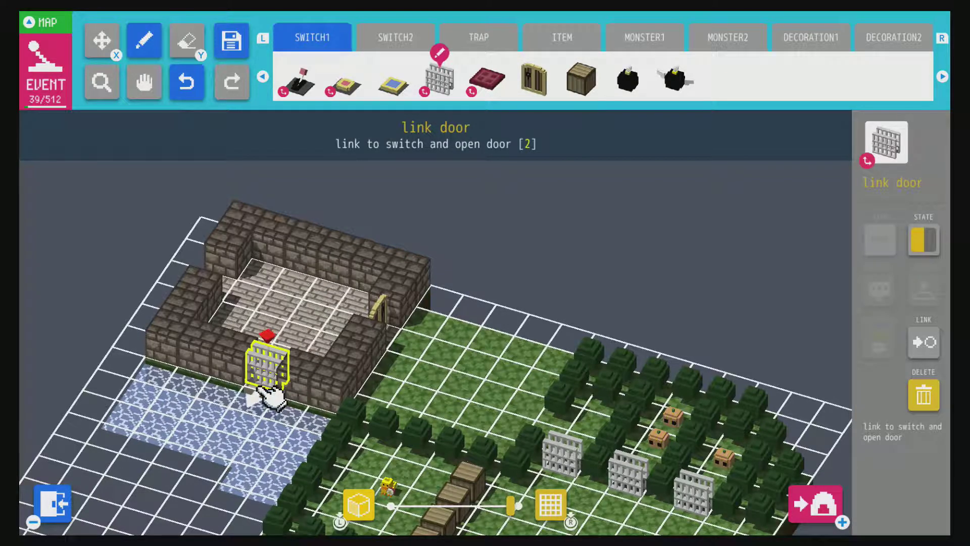
{"action": "left_click", "coordinate": [896, 152]}
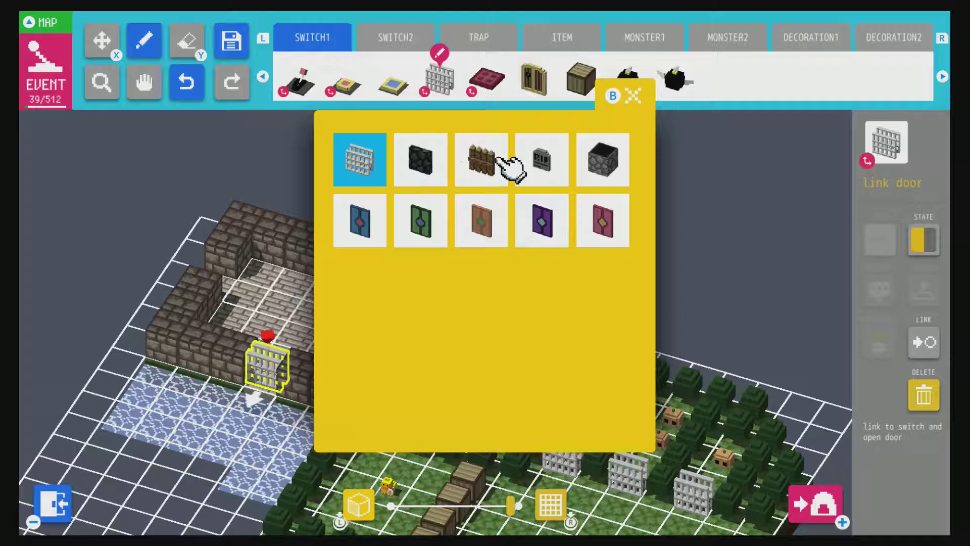
{"action": "left_click", "coordinate": [620, 161]}
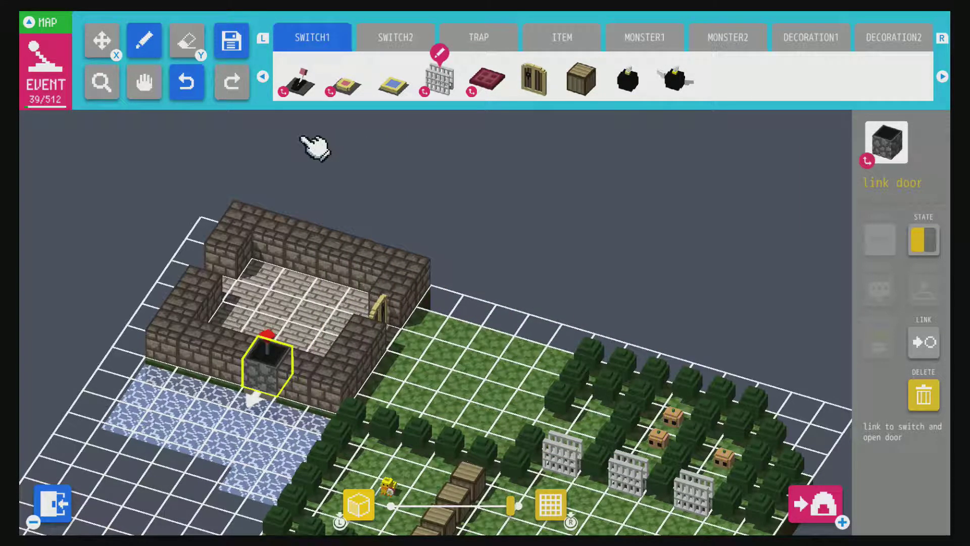
- Cycle the terrain palette back to FLOOR1, then return to event placement
{"action": "key", "text": "Up"}
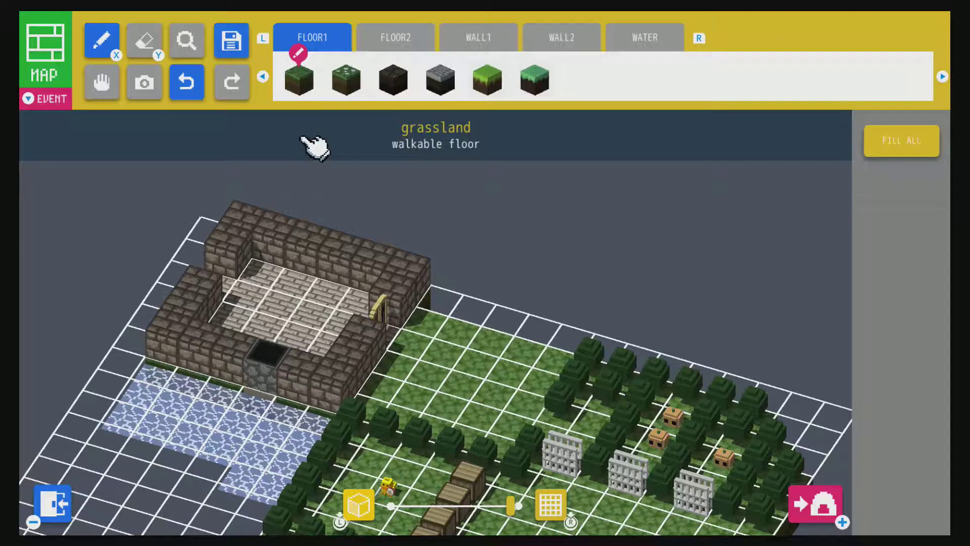
{"action": "key", "text": "r"}
{"action": "key", "text": "r"}
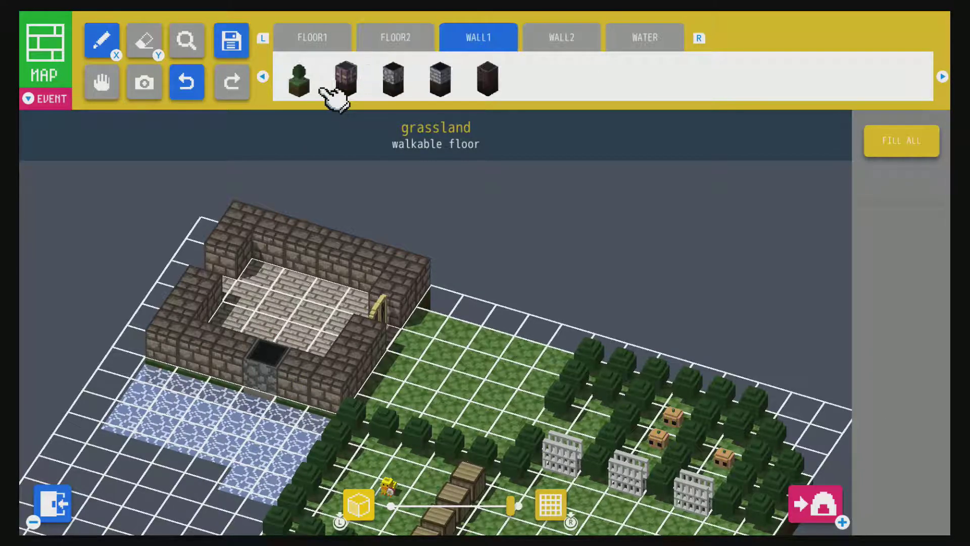
{"action": "key", "text": "l"}
{"action": "key", "text": "l"}
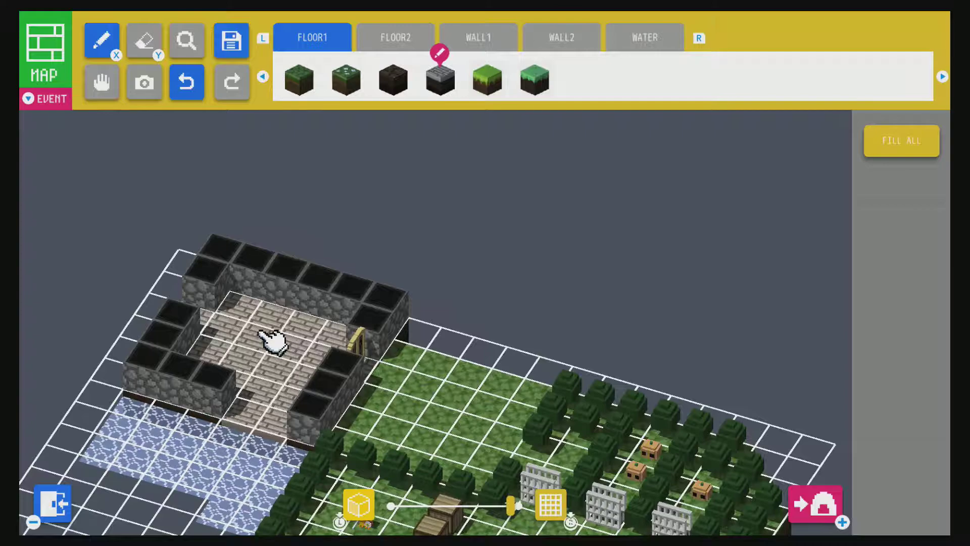
{"action": "key", "text": "Down"}
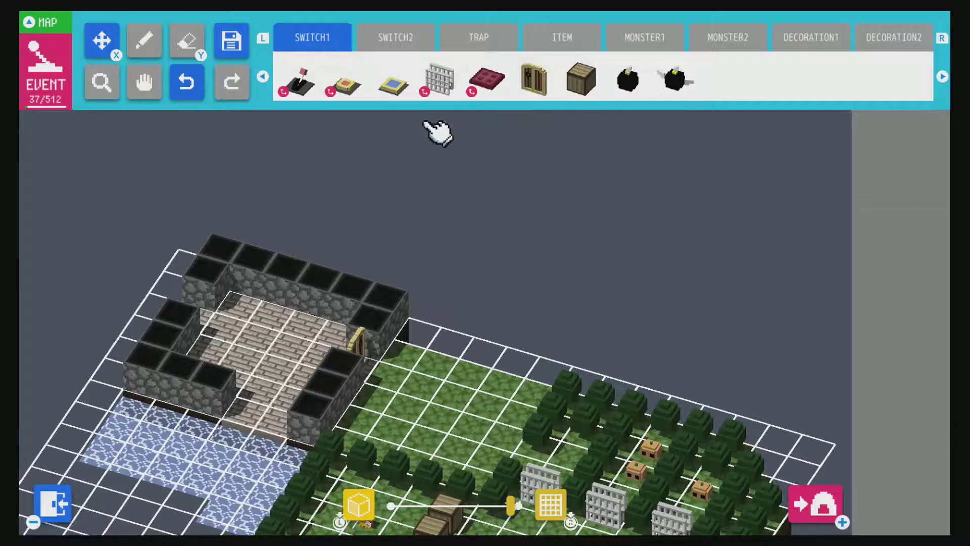
- Place a link door in the room's left wall and restyle it as a stone block
{"action": "left_click", "coordinate": [447, 82]}
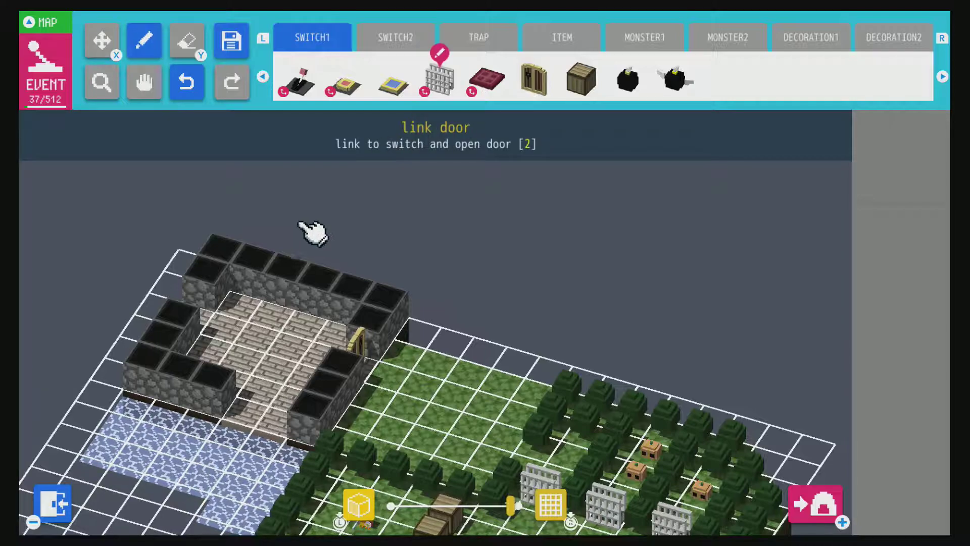
{"action": "left_click", "coordinate": [207, 314]}
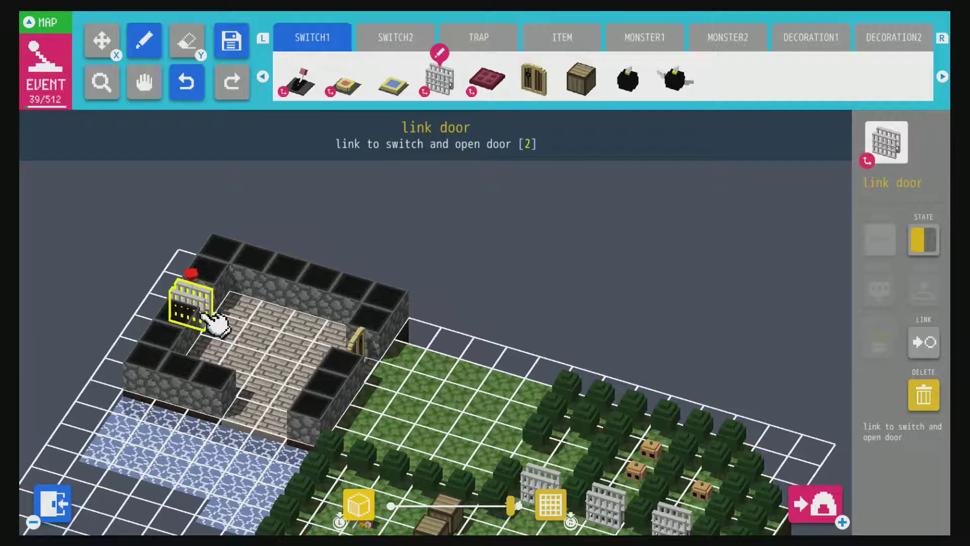
{"action": "key", "text": "x"}
{"action": "left_click", "coordinate": [207, 316]}
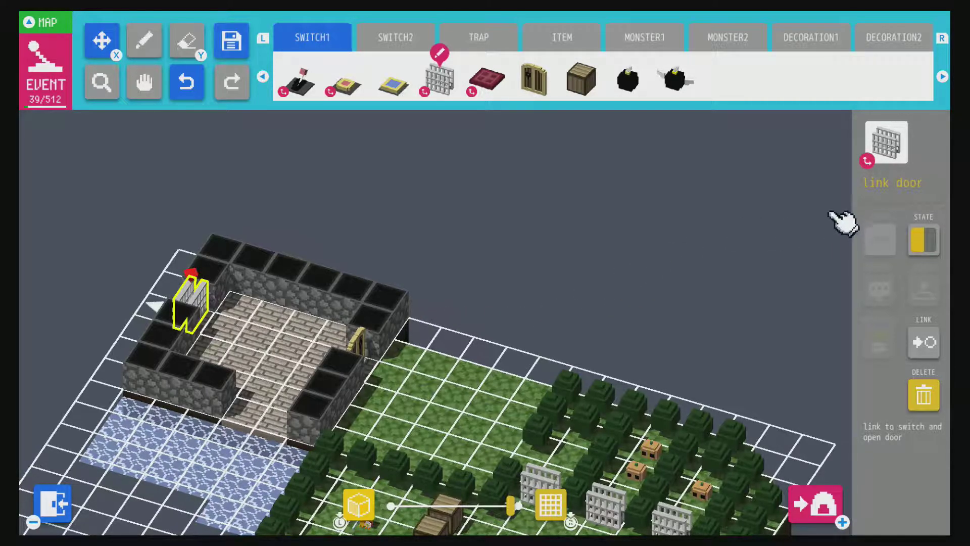
{"action": "left_click", "coordinate": [888, 143]}
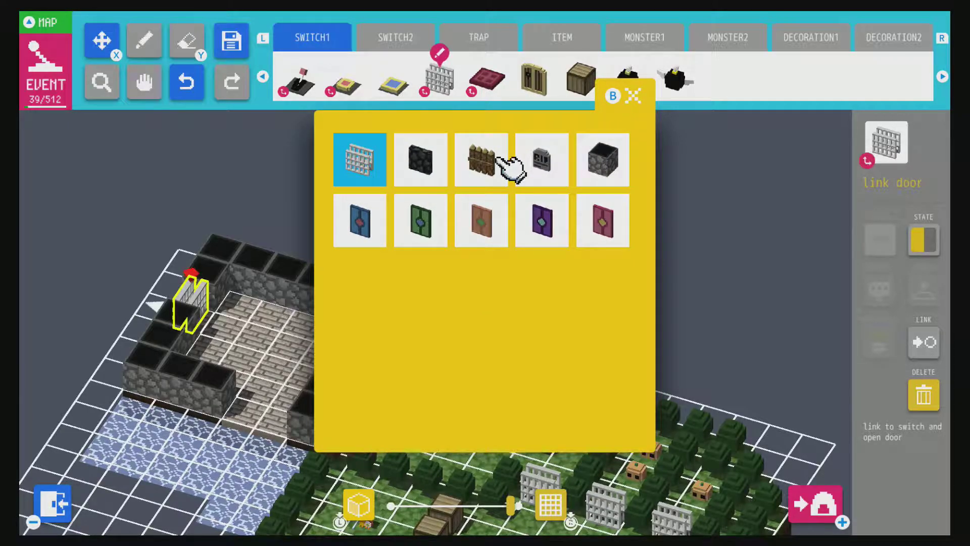
{"action": "left_click", "coordinate": [627, 162]}
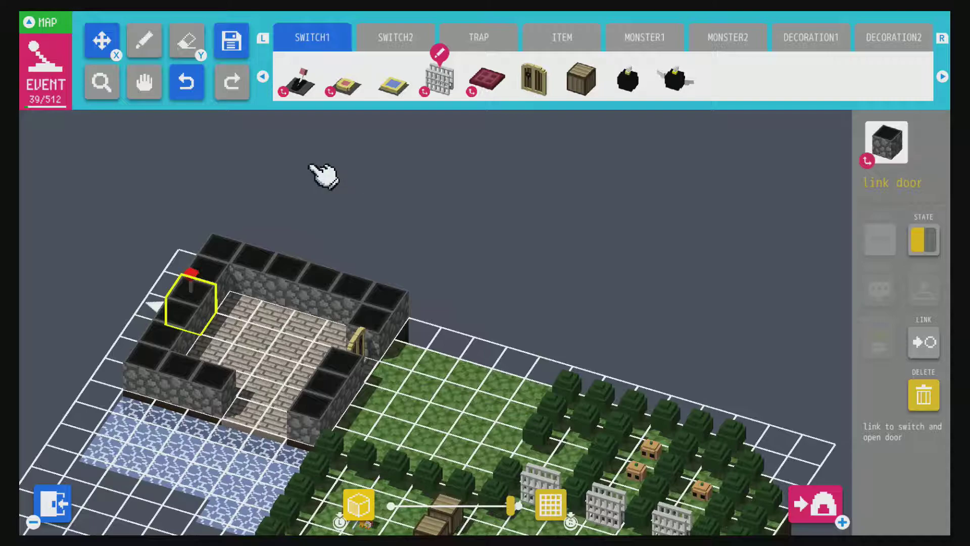
- Place button switch A on the floor by the left wall, linked to the stone-block door
{"action": "left_click", "coordinate": [346, 85]}
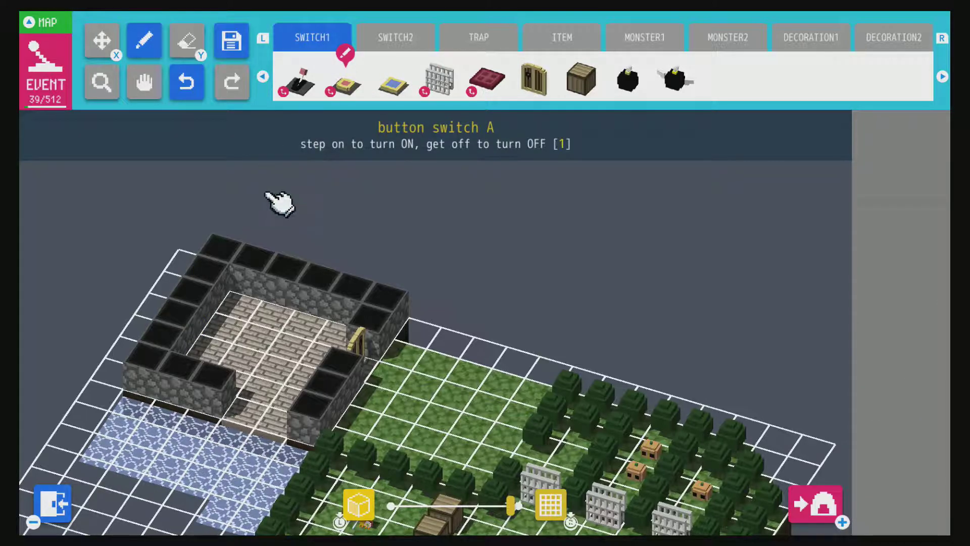
{"action": "left_click", "coordinate": [225, 326]}
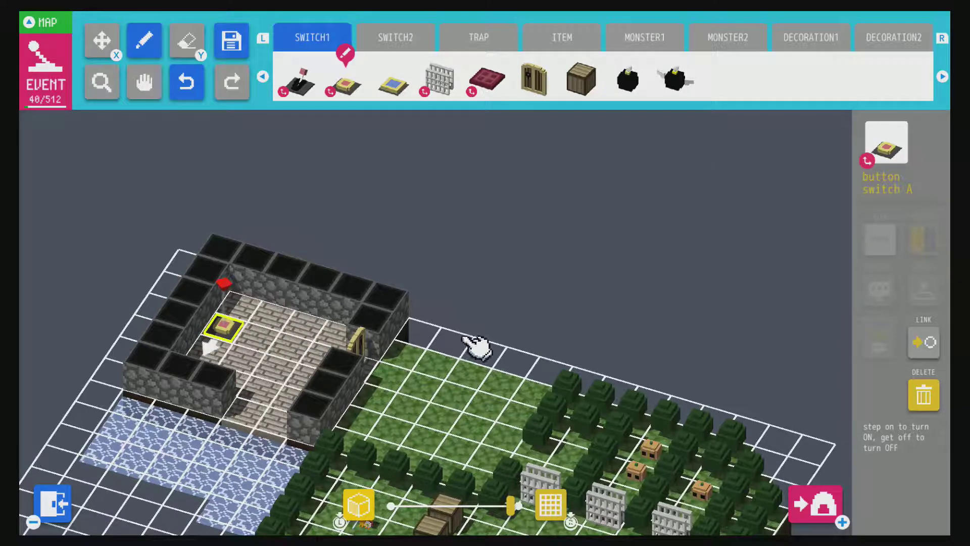
{"action": "left_click", "coordinate": [926, 349]}
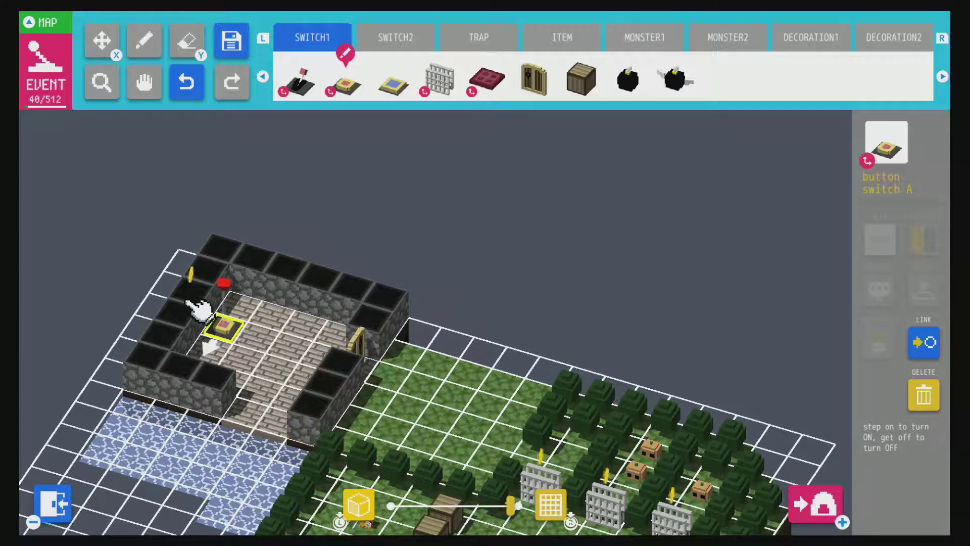
{"action": "left_click", "coordinate": [204, 297]}
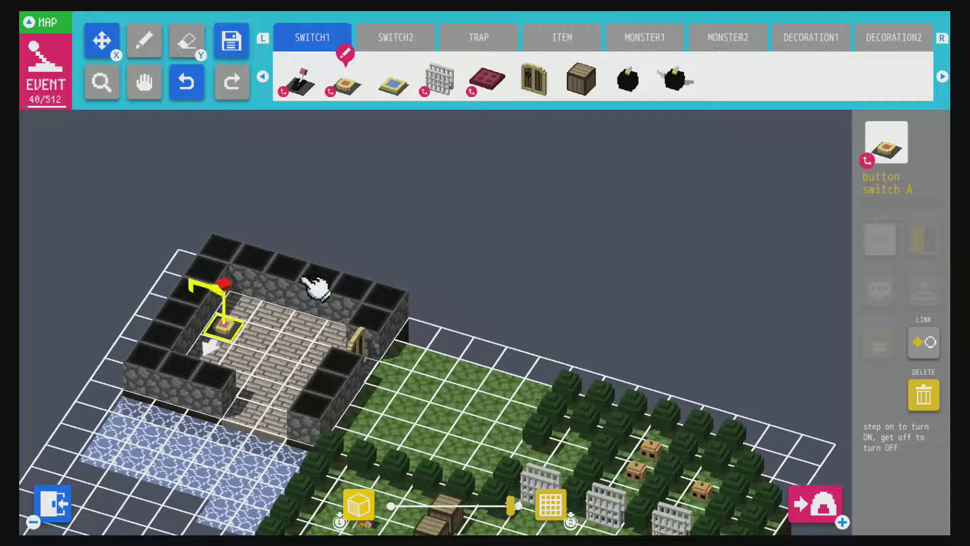
{"action": "scroll", "coordinate": [319, 238], "scroll_direction": "left", "scroll_amount": 5}
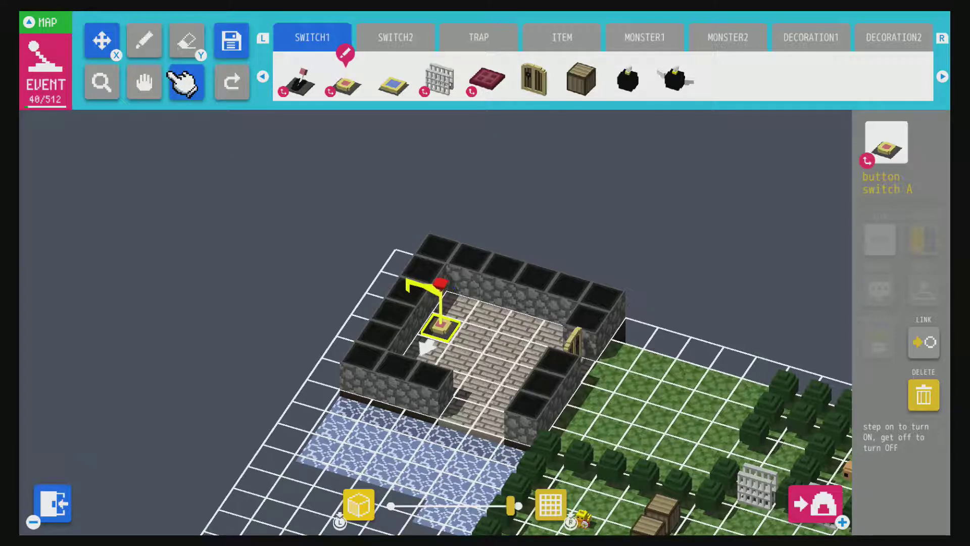
- Move the goal out onto the grass edge
{"action": "key", "text": "Up"}
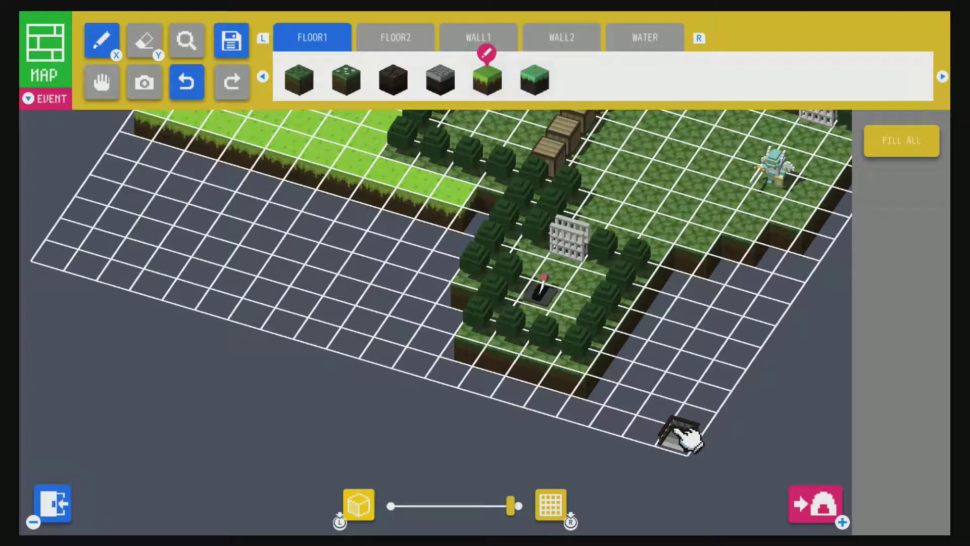
{"action": "key", "text": "Down"}
{"action": "mouse_move", "coordinate": [687, 444]}
{"action": "left_mouse_down"}
{"action": "mouse_move", "coordinate": [663, 444]}
{"action": "mouse_move", "coordinate": [590, 403]}
{"action": "mouse_move", "coordinate": [498, 379]}
{"action": "mouse_move", "coordinate": [425, 338]}
{"action": "mouse_move", "coordinate": [305, 219]}
{"action": "mouse_move", "coordinate": [258, 152]}
{"action": "mouse_move", "coordinate": [199, 109]}
{"action": "mouse_move", "coordinate": [199, 202]}
{"action": "left_mouse_up"}
{"action": "scroll", "coordinate": [198, 204], "scroll_direction": "down", "scroll_amount": 3}
{"action": "scroll", "coordinate": [199, 203], "scroll_direction": "up", "scroll_amount": 3}
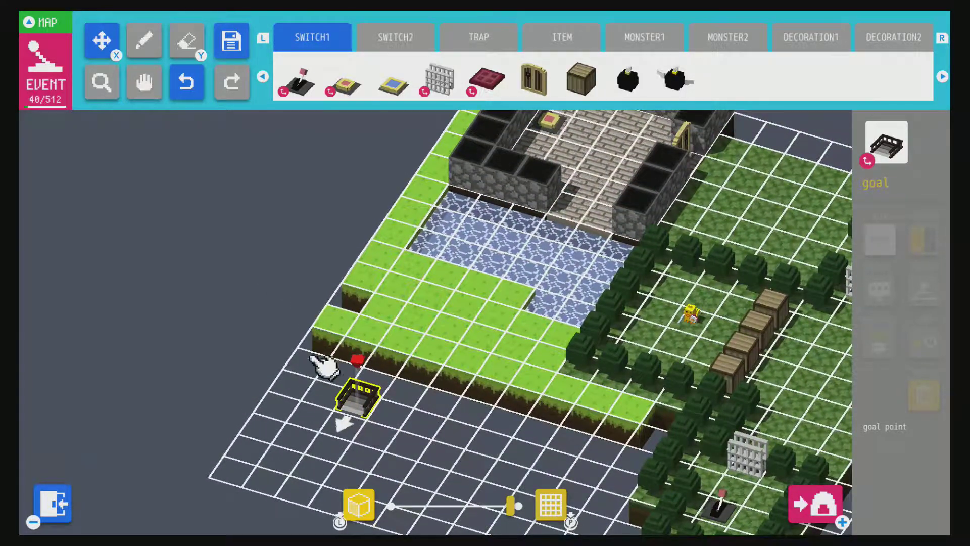
{"action": "left_click_drag", "start_coordinate": [368, 401], "coordinate": [361, 311]}
- Turn the goal to face up-right and change its look to the blue swirl portal
{"action": "left_click", "coordinate": [359, 307]}
{"action": "left_click", "coordinate": [359, 307]}
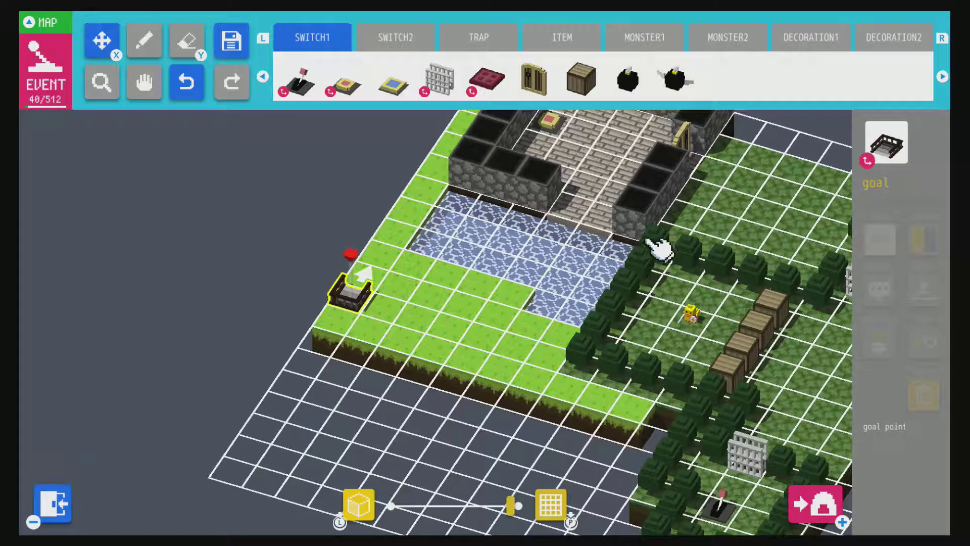
{"action": "left_click", "coordinate": [887, 142]}
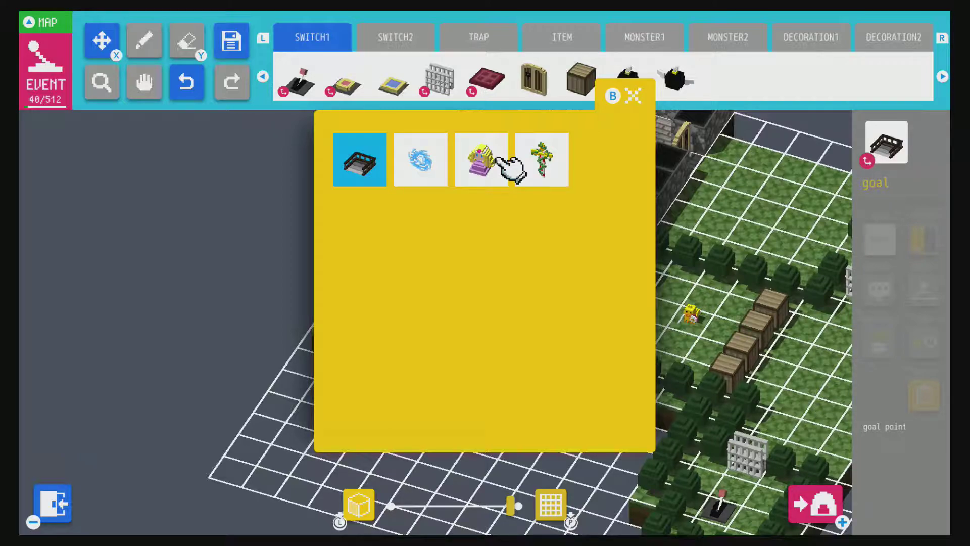
{"action": "left_click", "coordinate": [438, 160]}
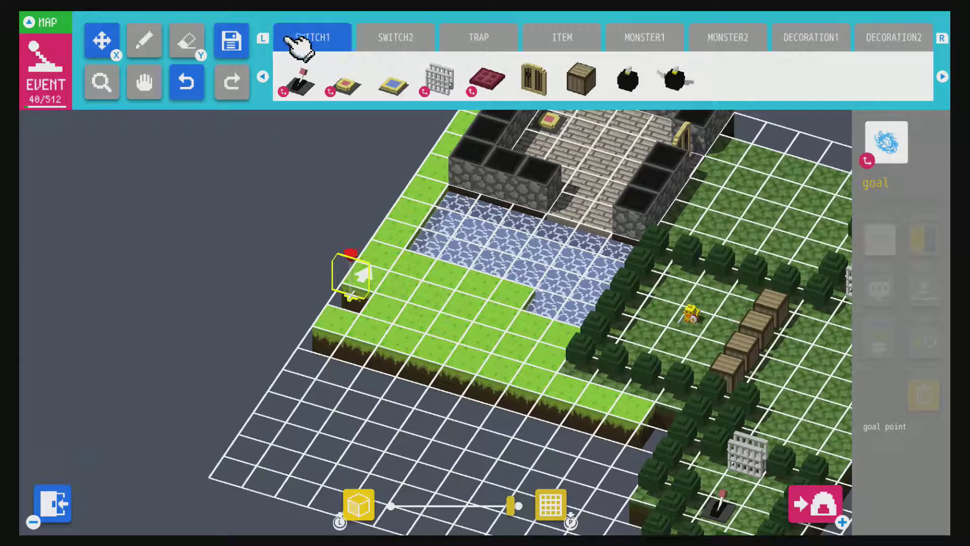
{"action": "key", "text": "Up"}
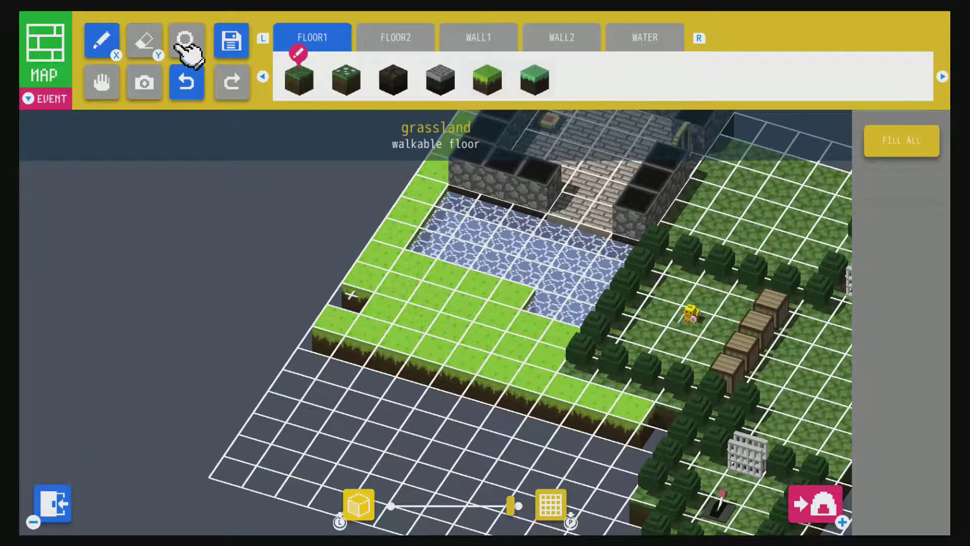
{"action": "left_click", "coordinate": [493, 84]}
{"action": "left_click", "coordinate": [537, 86]}
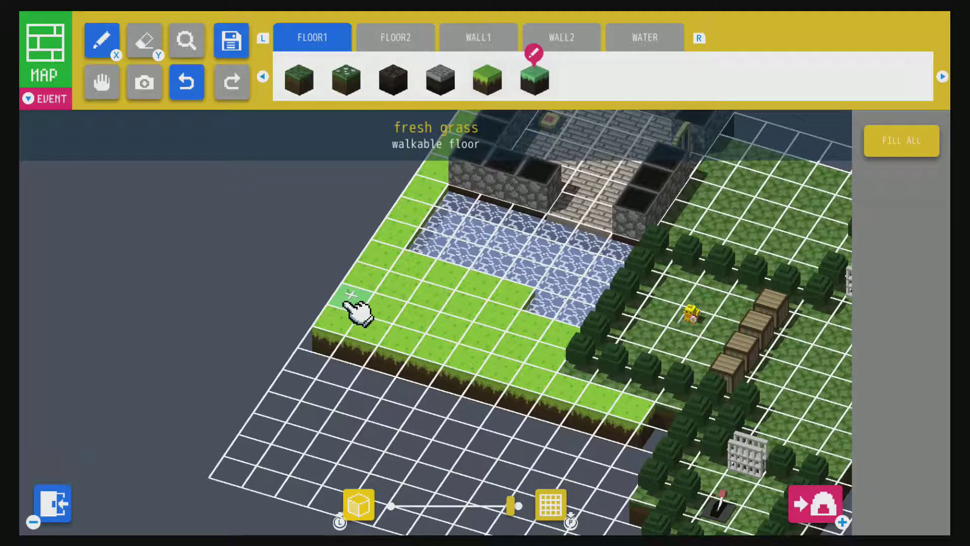
{"action": "key", "text": "Down"}
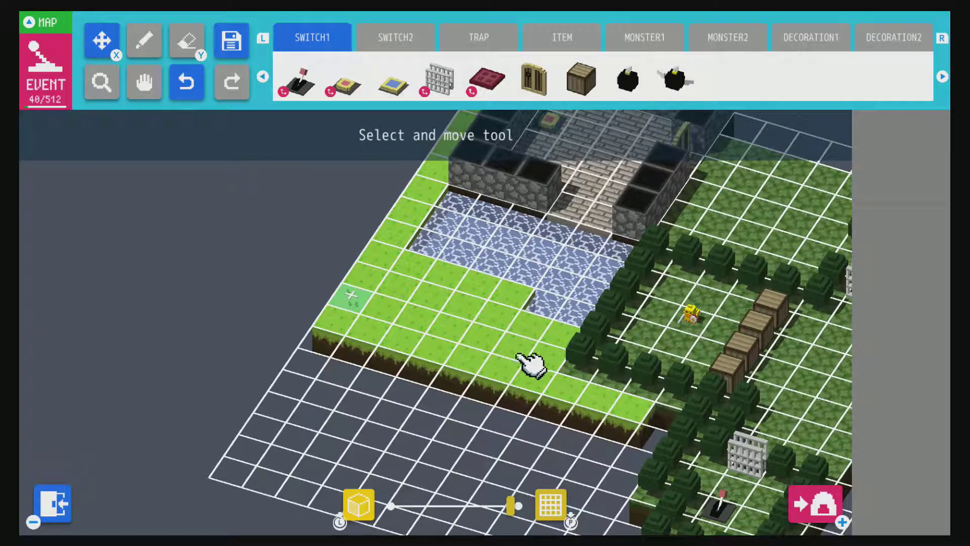
{"action": "scroll", "coordinate": [705, 368], "scroll_direction": "right", "scroll_amount": 5}
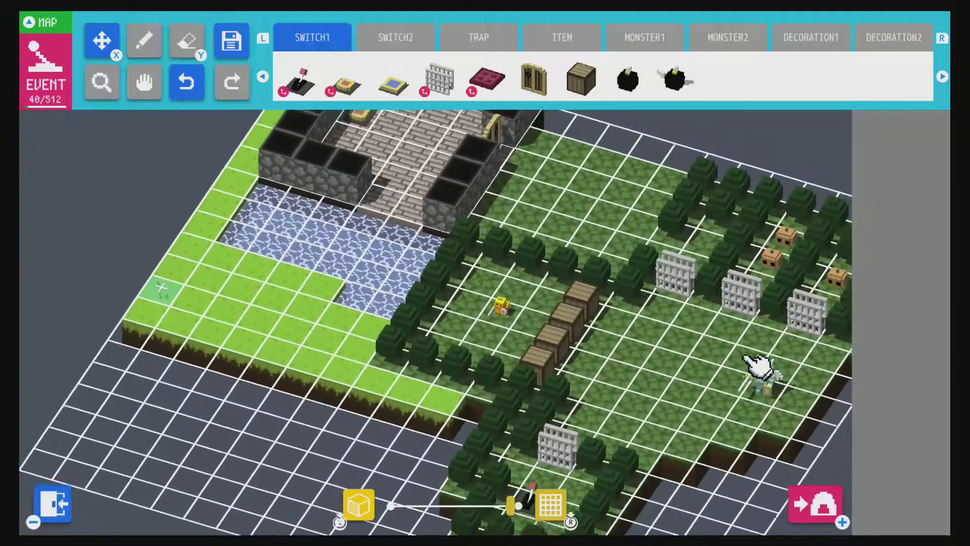
{"action": "scroll", "coordinate": [757, 366], "scroll_direction": "down", "scroll_amount": 5}
{"action": "scroll", "coordinate": [758, 364], "scroll_direction": "up", "scroll_amount": 3}
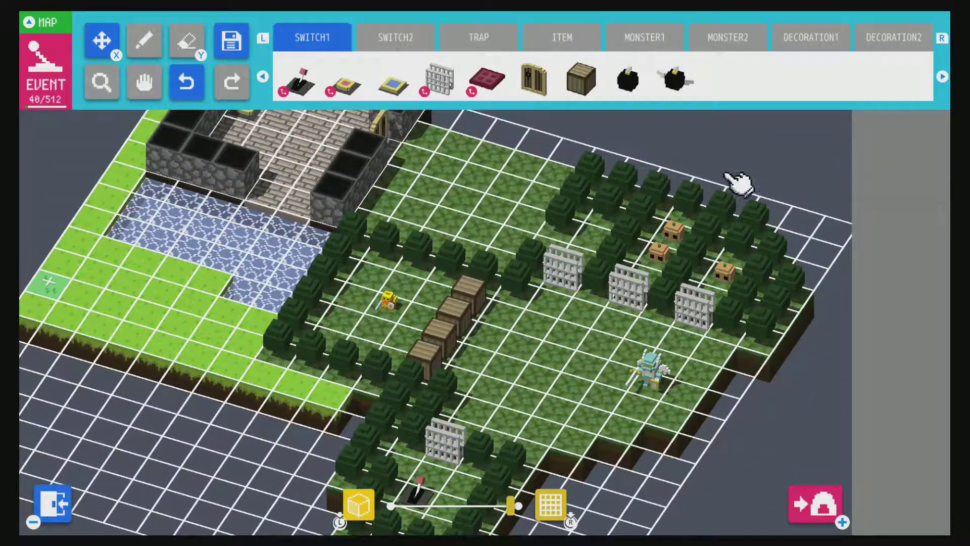
- From DECORATION1, place a table in the room and two bookshelves along the back wall
{"action": "left_click", "coordinate": [811, 36]}
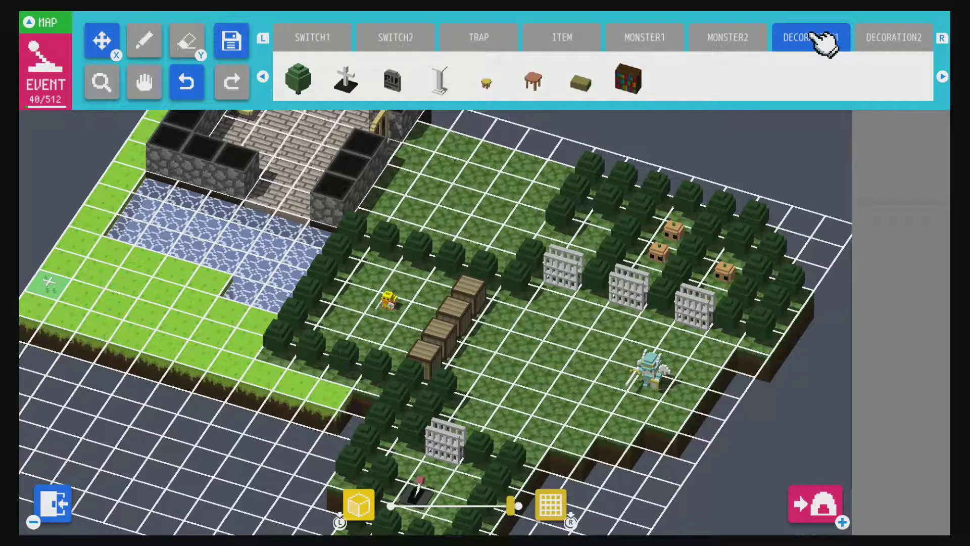
{"action": "left_click", "coordinate": [536, 84]}
{"action": "scroll", "coordinate": [526, 59], "scroll_direction": "up", "scroll_amount": 4}
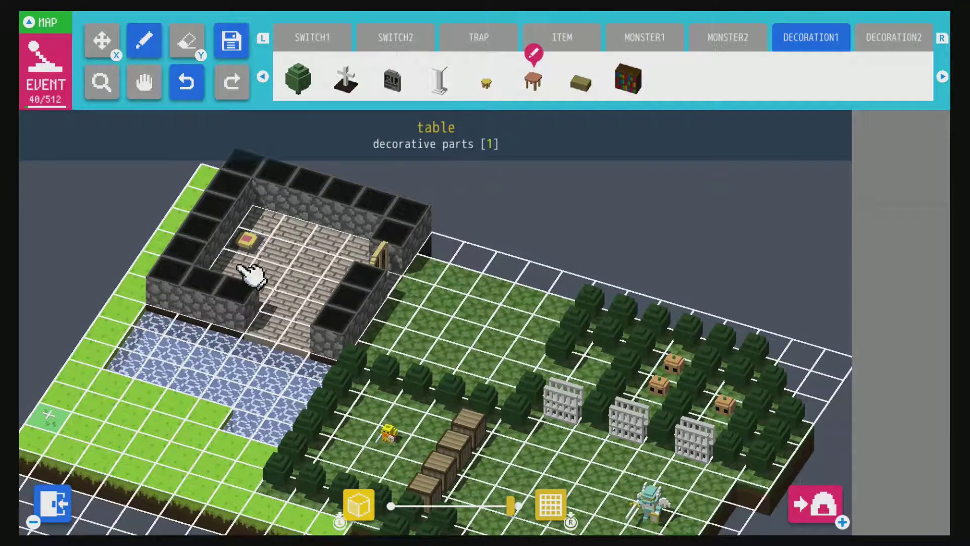
{"action": "left_click", "coordinate": [264, 287]}
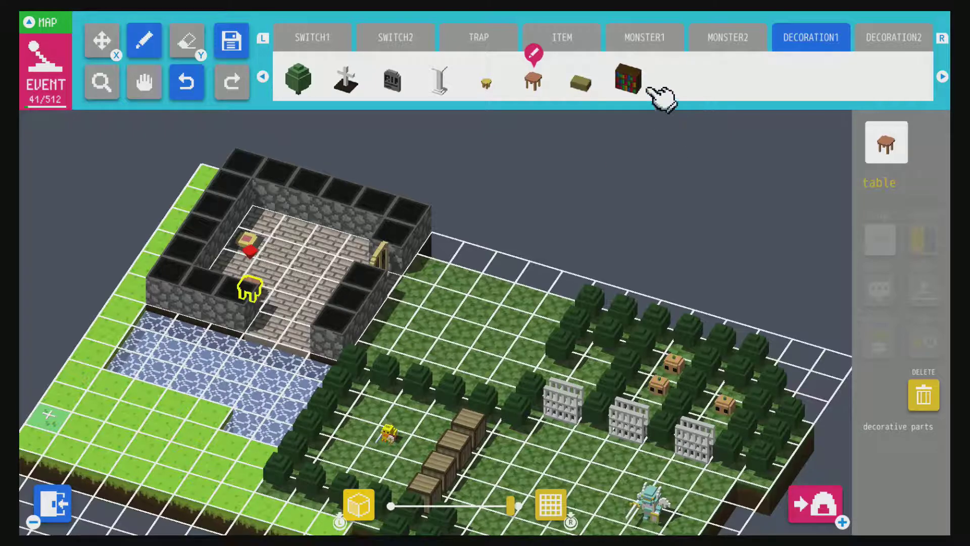
{"action": "left_click", "coordinate": [630, 87]}
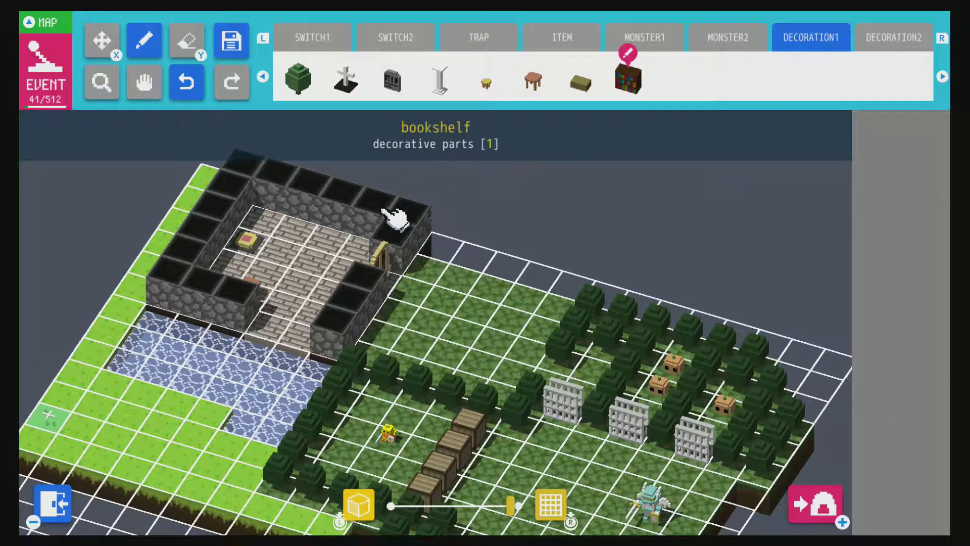
{"action": "left_click", "coordinate": [367, 242]}
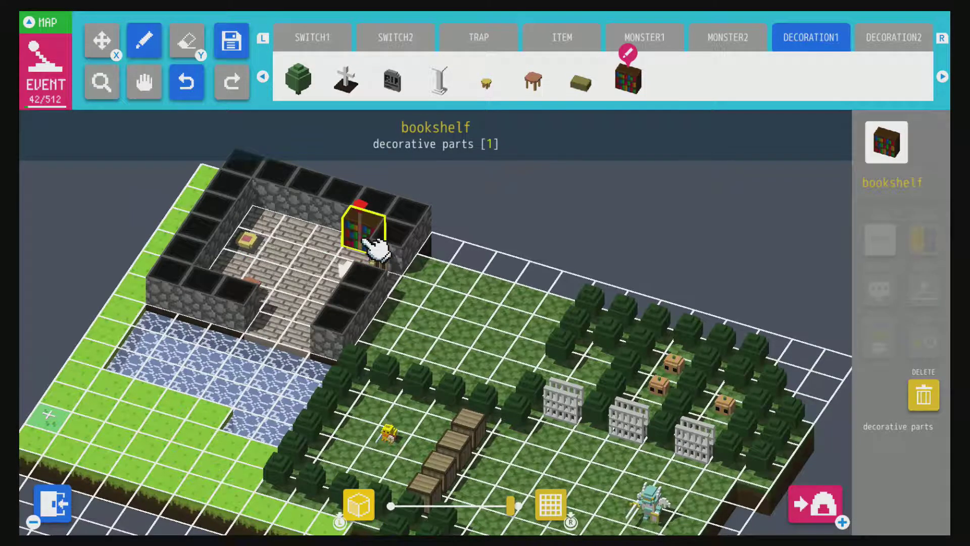
{"action": "left_click", "coordinate": [331, 241]}
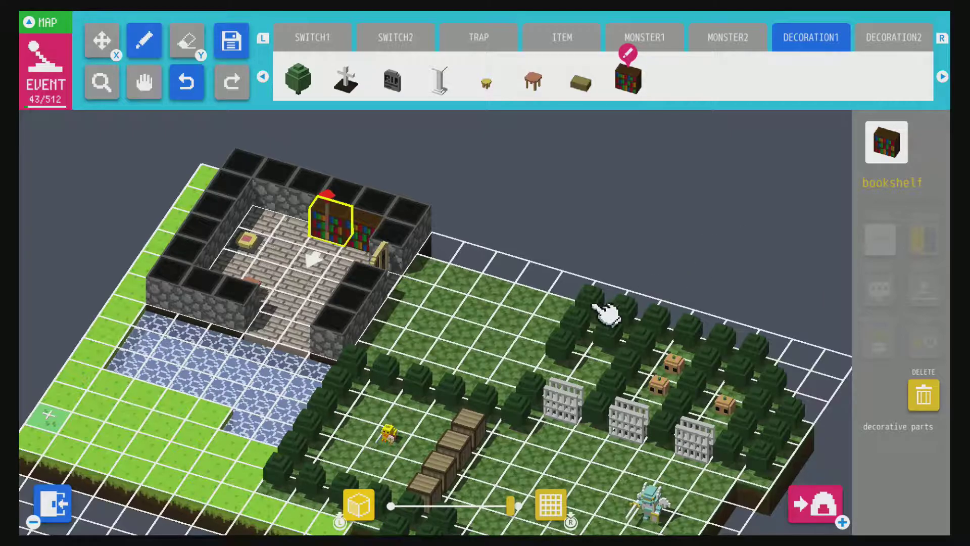
- Place two slimes in the fenced field and a skeleton inside the stone room
{"action": "left_click", "coordinate": [652, 38]}
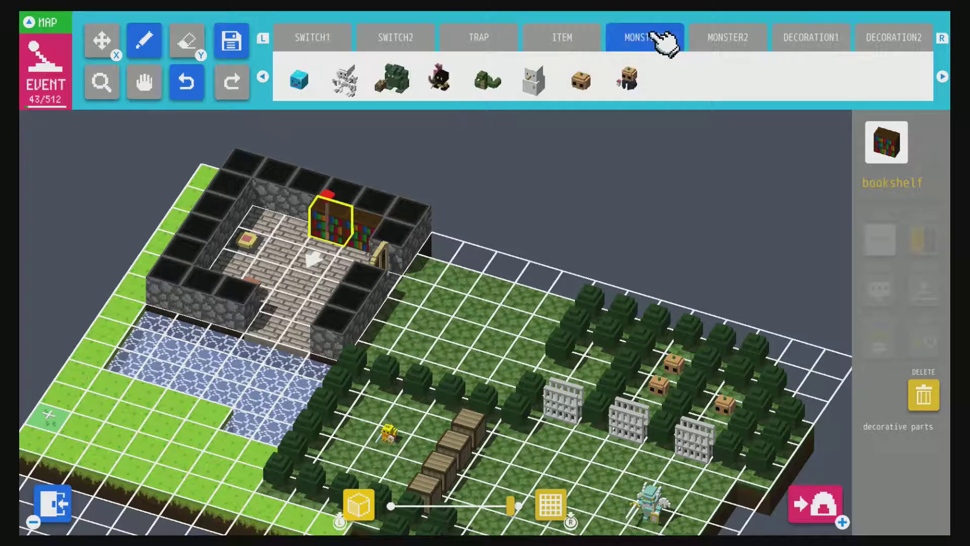
{"action": "left_click", "coordinate": [303, 79]}
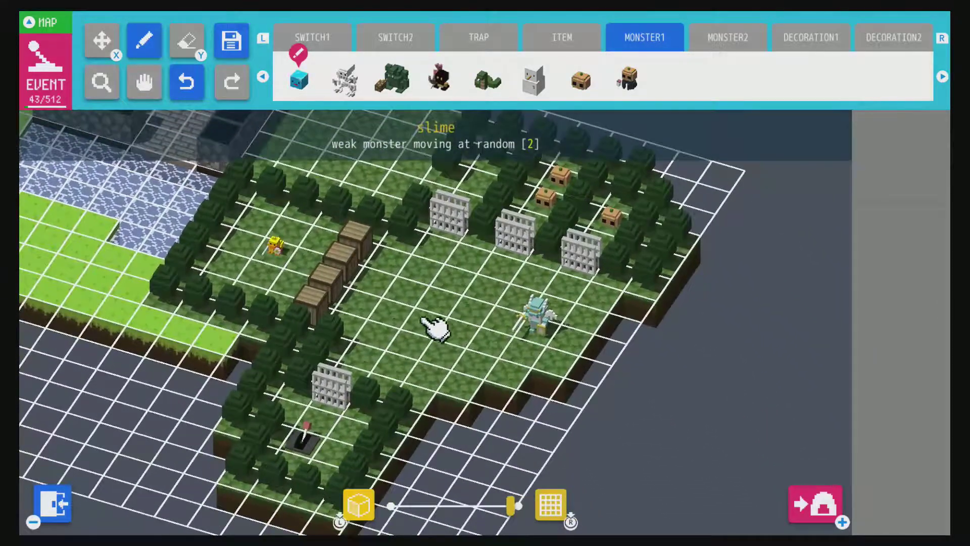
{"action": "left_click", "coordinate": [445, 354]}
{"action": "left_click", "coordinate": [444, 259]}
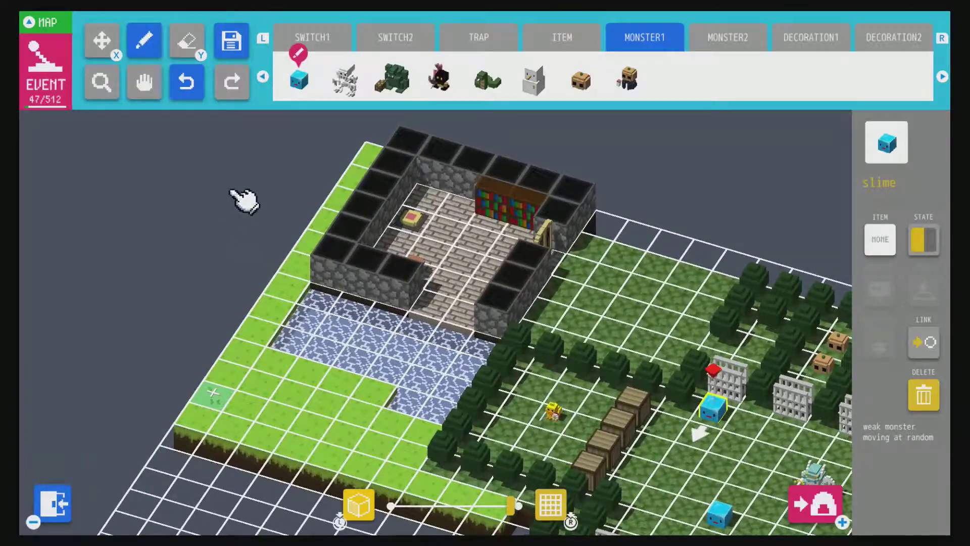
{"action": "left_click", "coordinate": [345, 80]}
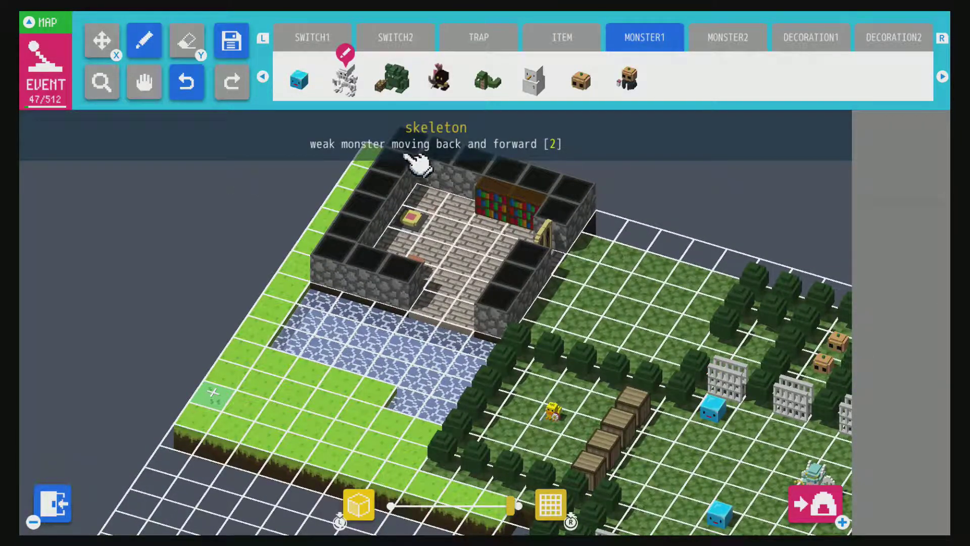
{"action": "left_click", "coordinate": [438, 250]}
- Add two more slimes on the light grass
{"action": "key", "text": "x"}
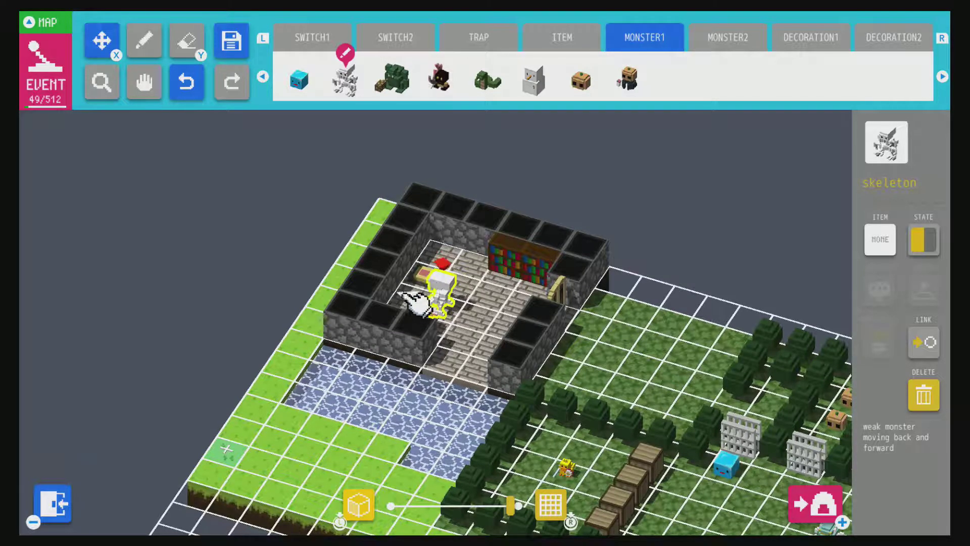
{"action": "scroll", "coordinate": [359, 362], "scroll_direction": "down", "scroll_amount": 5}
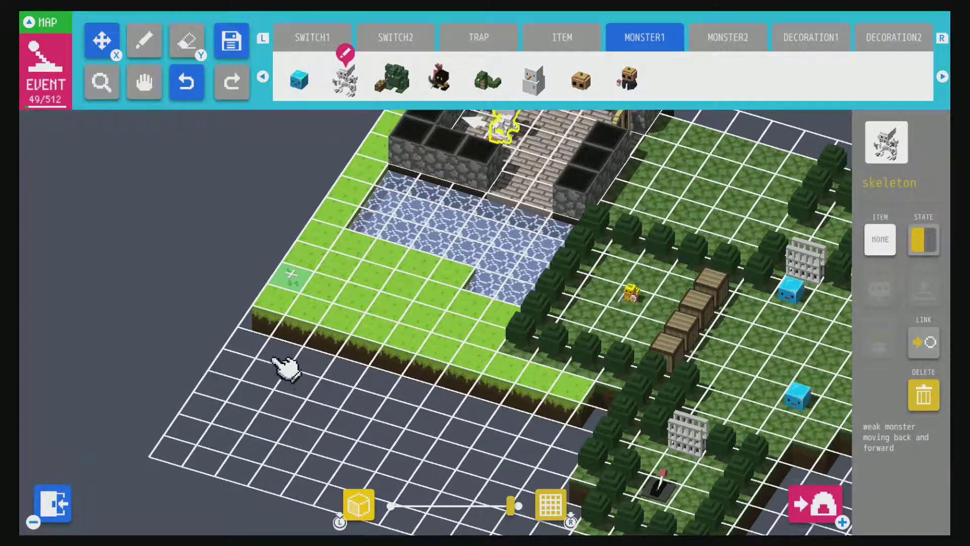
{"action": "scroll", "coordinate": [460, 314], "scroll_direction": "right", "scroll_amount": 5}
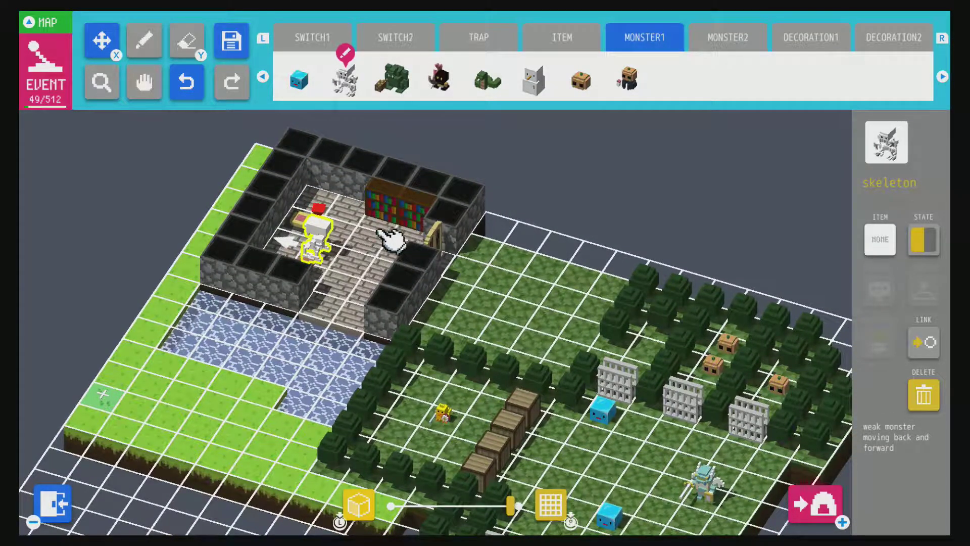
{"action": "left_click", "coordinate": [293, 87]}
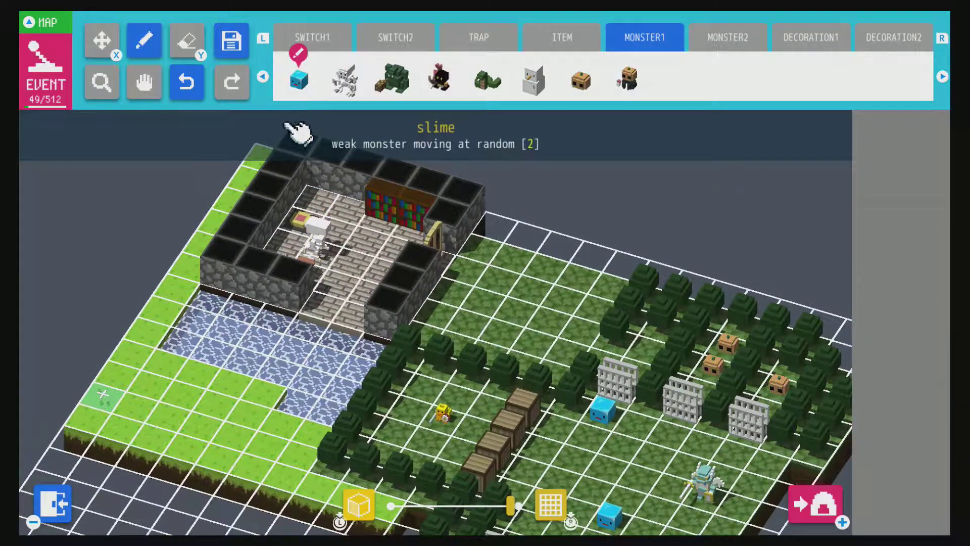
{"action": "left_click", "coordinate": [222, 451]}
{"action": "left_click", "coordinate": [185, 391]}
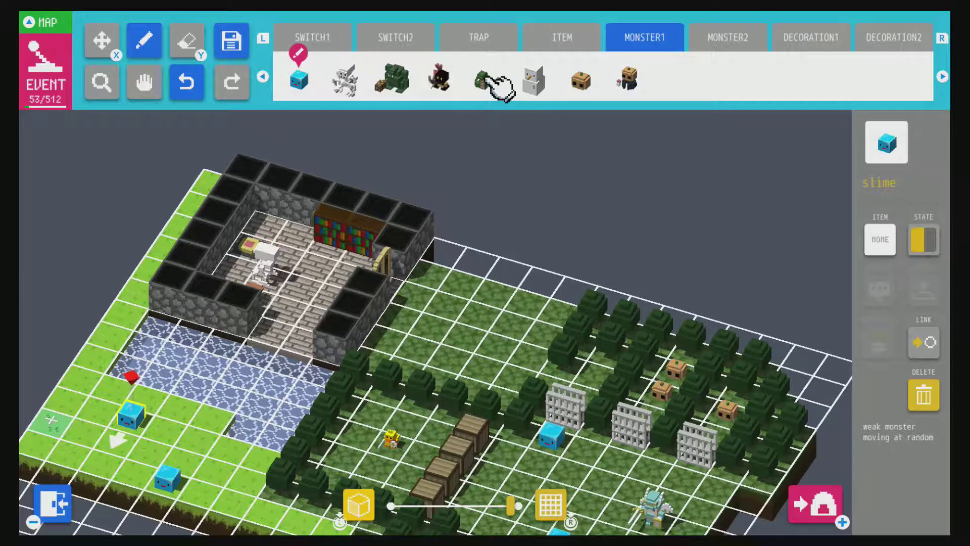
- From the second monster set, place a bat on the grass beside the building
{"action": "key", "text": "r"}
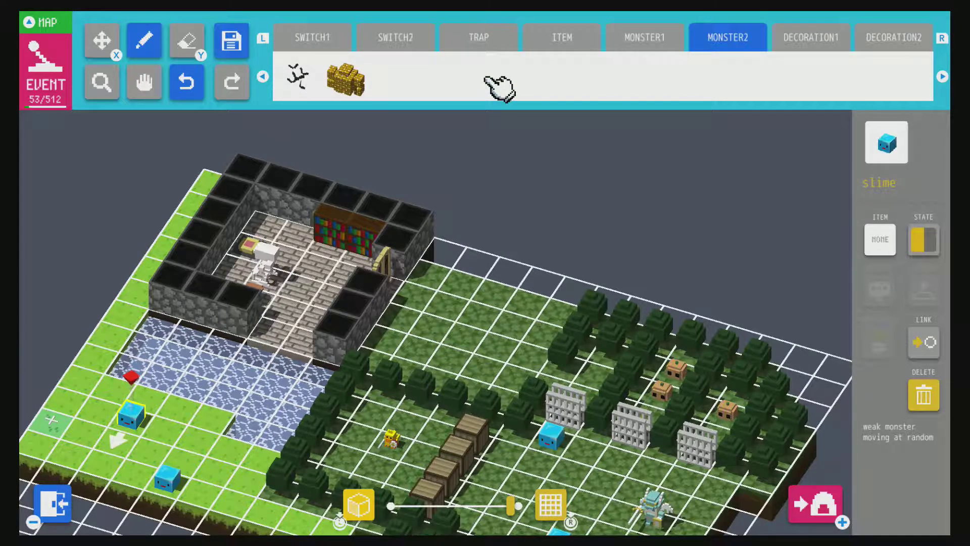
{"action": "key", "text": "l"}
{"action": "key", "text": "r"}
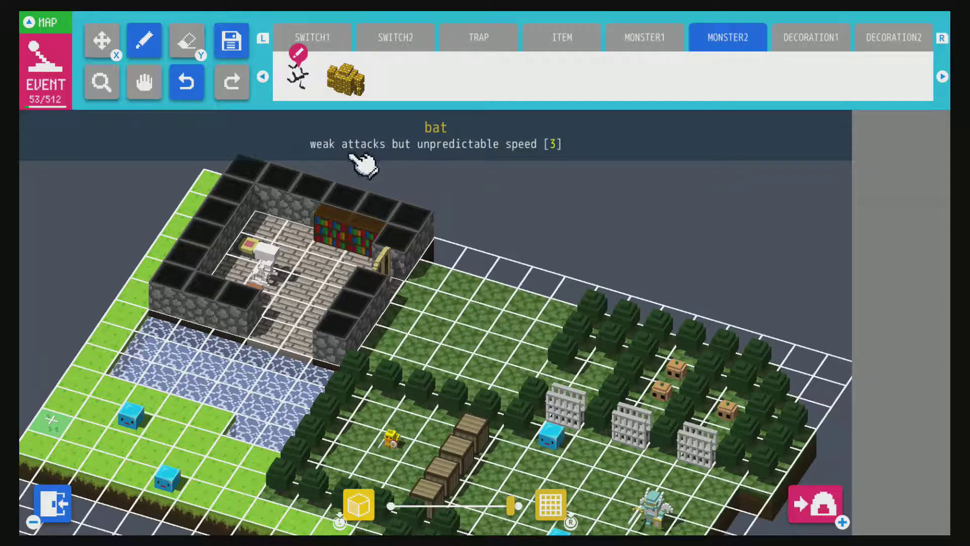
{"action": "left_click", "coordinate": [470, 289]}
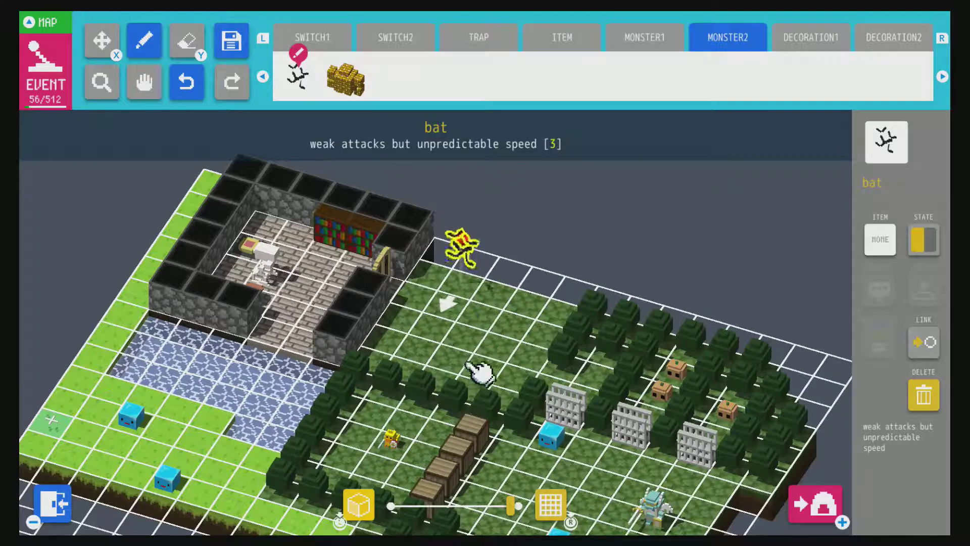
{"action": "scroll", "coordinate": [461, 433], "scroll_direction": "down", "scroll_amount": 5}
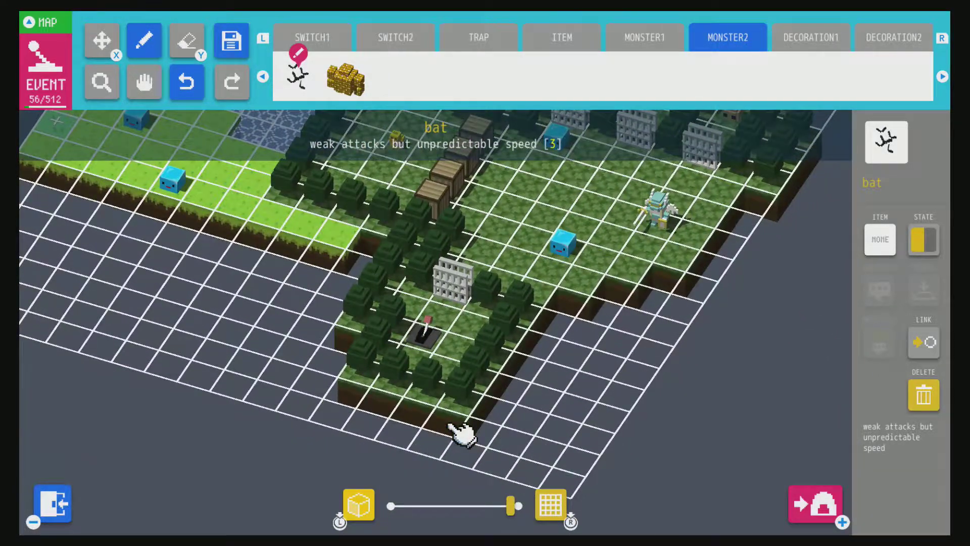
{"action": "scroll", "coordinate": [461, 433], "scroll_direction": "up", "scroll_amount": 5}
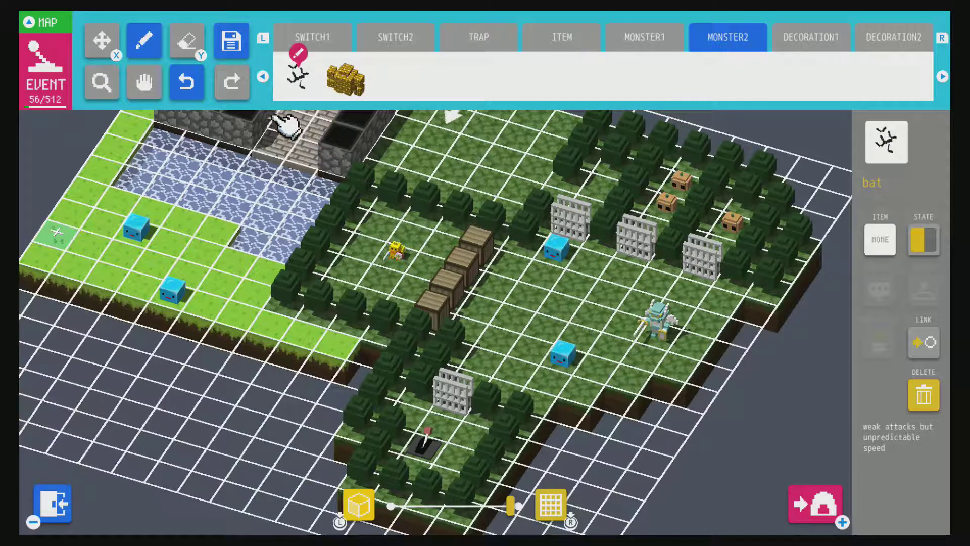
- Save Easy First Level over its stored copy, leave the editor, and start the required test play
{"action": "left_click", "coordinate": [231, 40]}
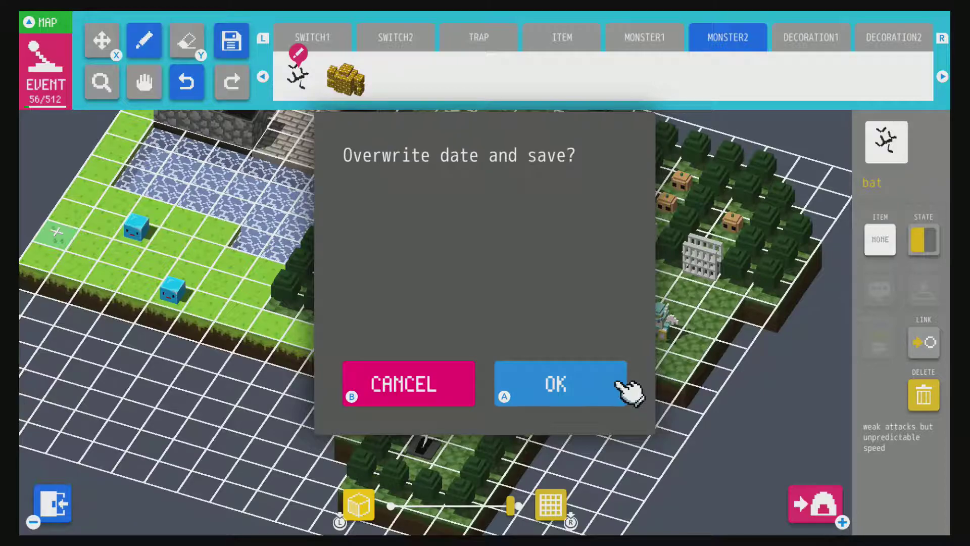
{"action": "left_click", "coordinate": [619, 384]}
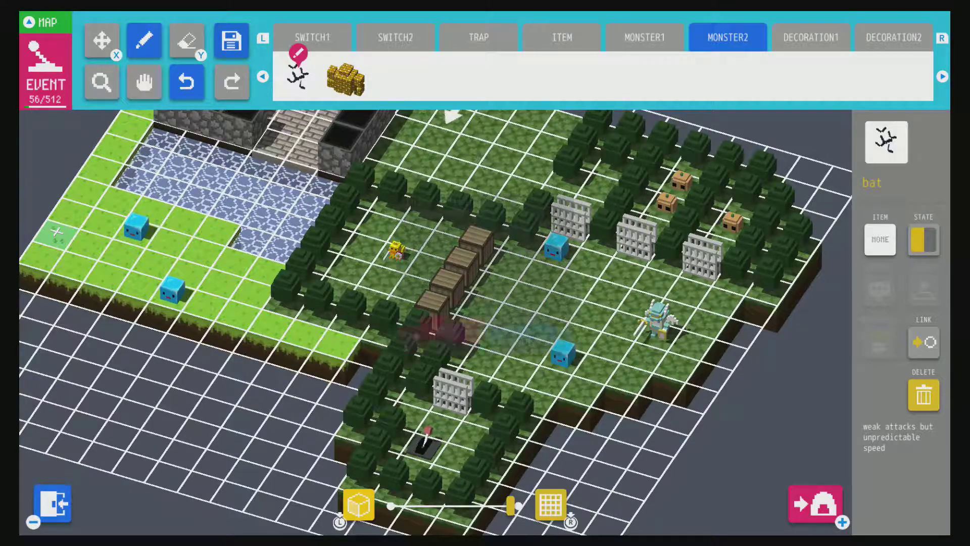
{"action": "key", "text": "Escape"}
{"action": "left_click", "coordinate": [629, 389]}
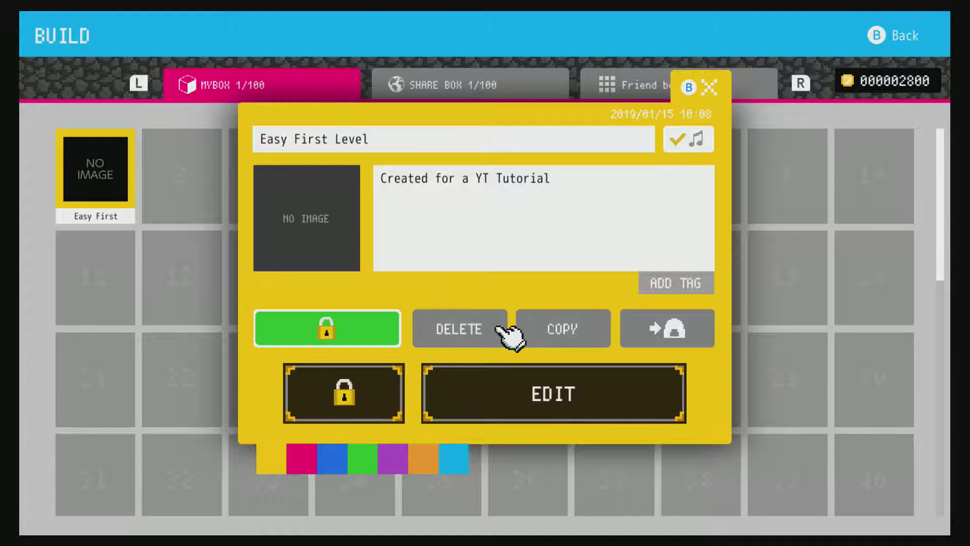
{"action": "left_click", "coordinate": [707, 329]}
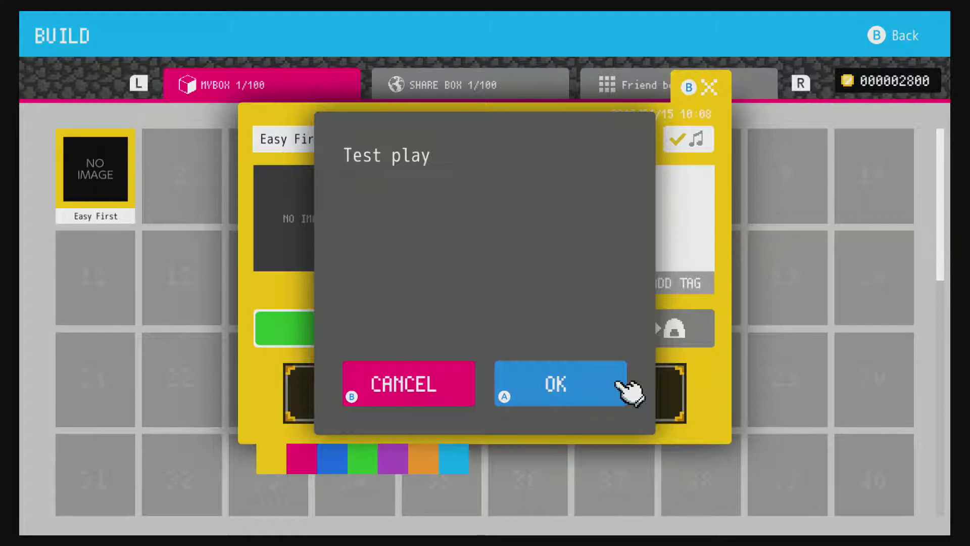
{"action": "left_click", "coordinate": [619, 385]}
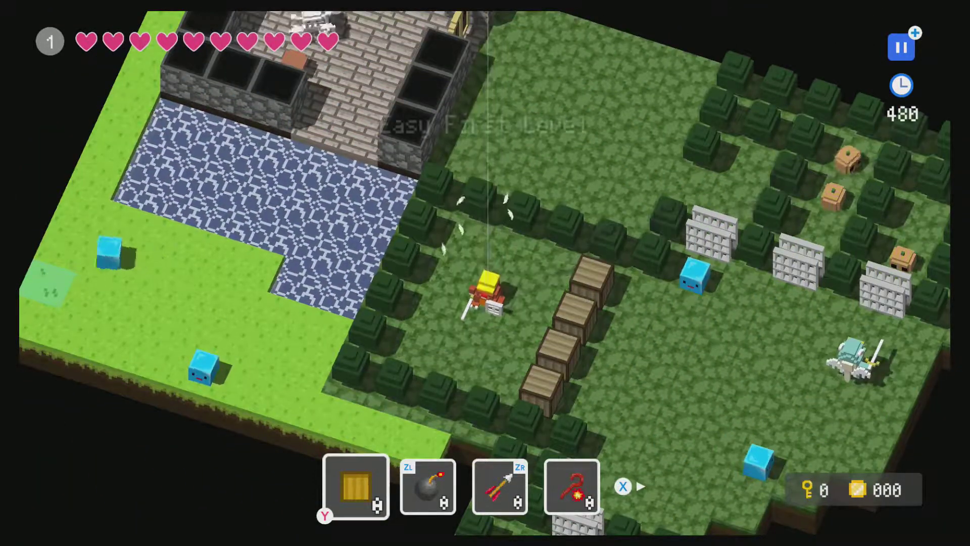
- Walk the hero through the level, smashing blue cube monsters and fighting the armoured knight
{"action": "key", "text": "Right"}
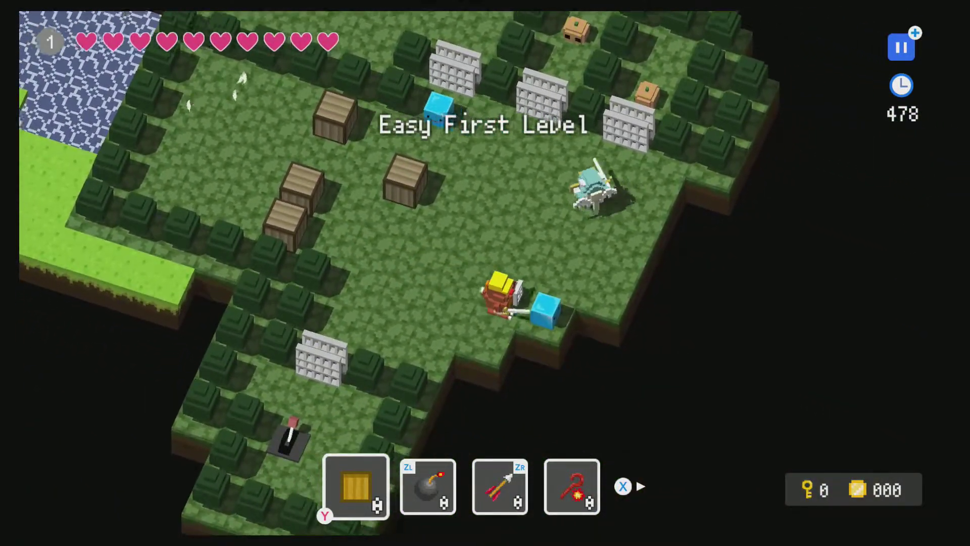
{"action": "key", "text": "space"}
{"action": "key", "text": "Up"}
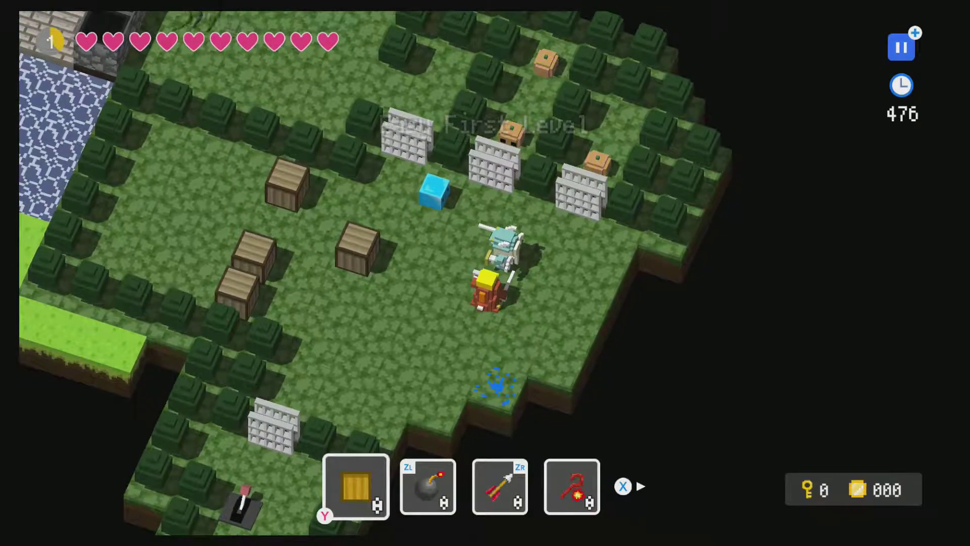
{"action": "key", "text": "space"}
{"action": "key", "text": "space"}
{"action": "key", "text": "space"}
{"action": "key", "text": "Left"}
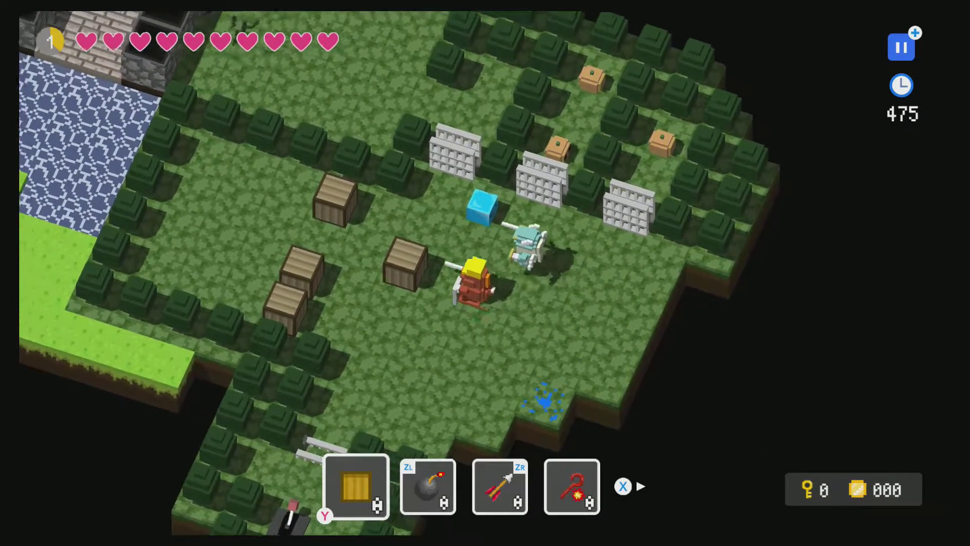
{"action": "key", "text": "space"}
{"action": "key", "text": "Down"}
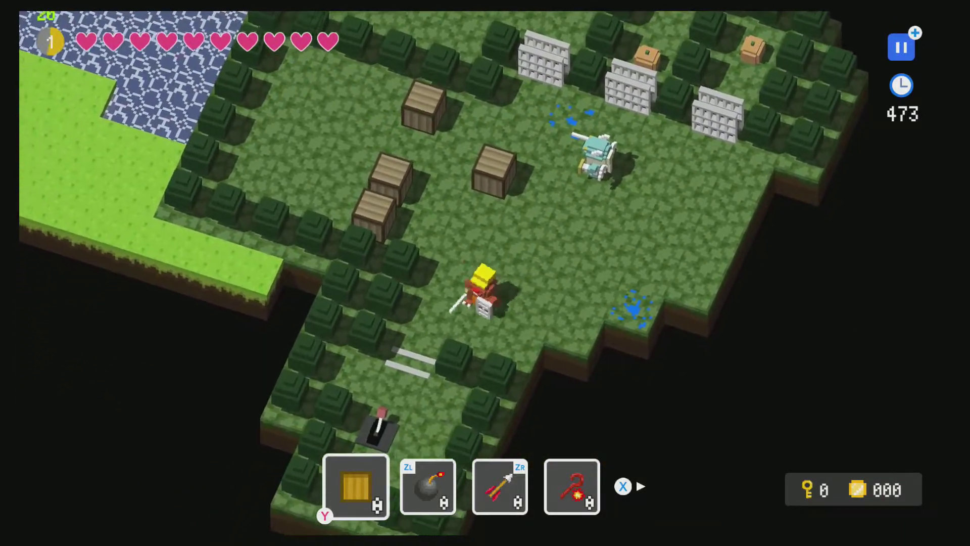
{"action": "key", "text": "Up"}
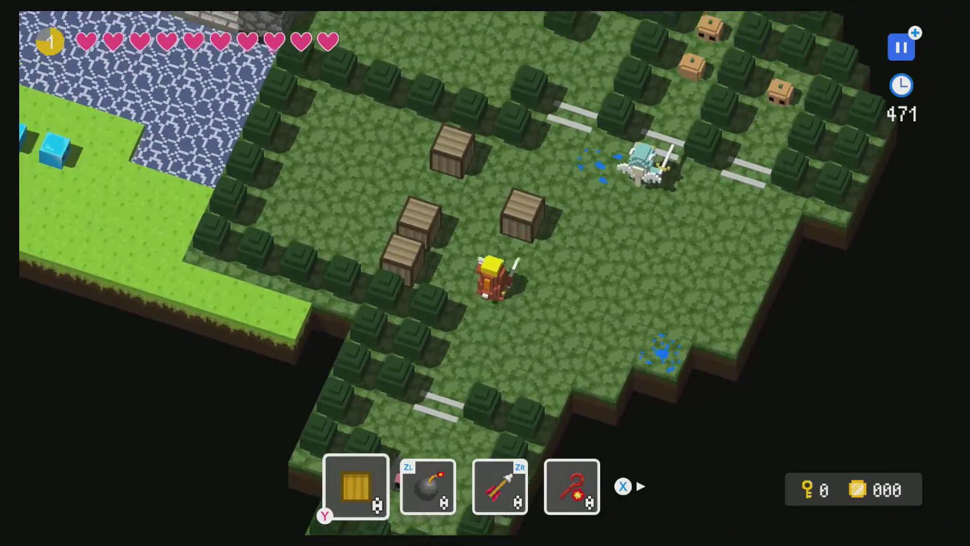
{"action": "key", "text": "Up"}
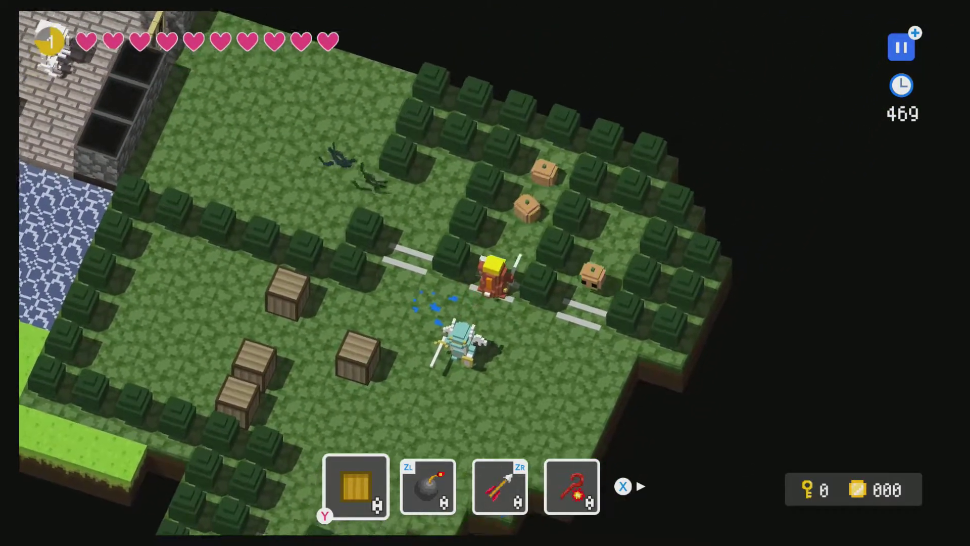
{"action": "key", "text": "a"}
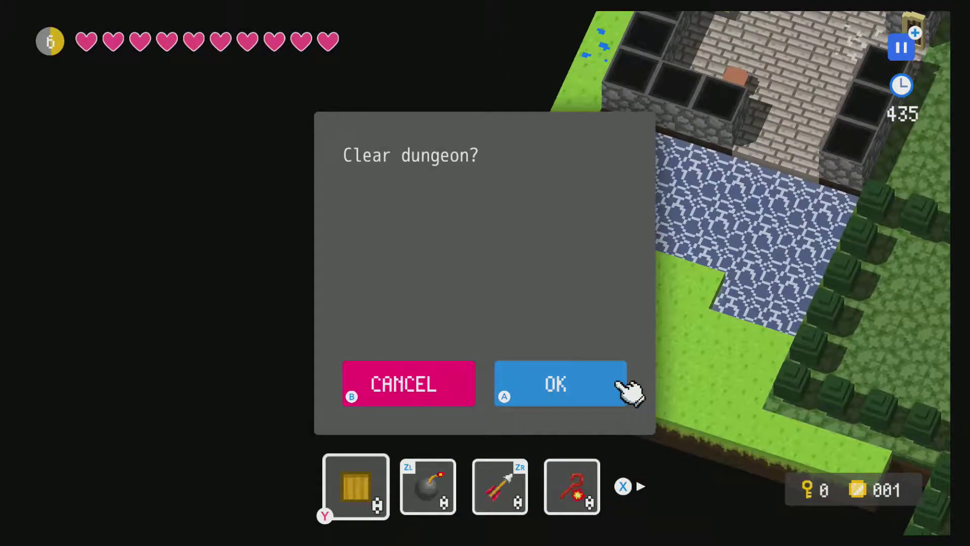
- Confirm clearing the dungeon in 0:46.01 and return to the Build menu
{"action": "left_click", "coordinate": [614, 385]}
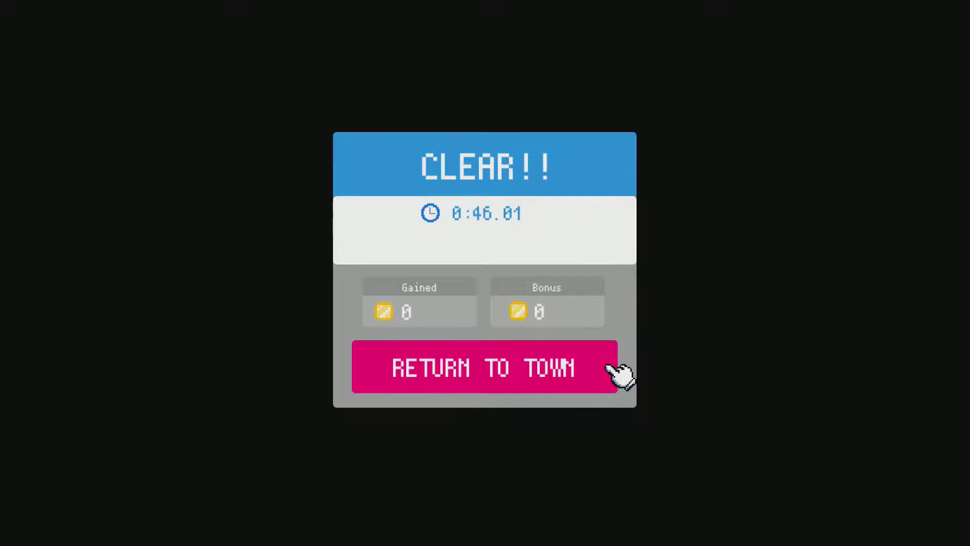
{"action": "left_click", "coordinate": [609, 369]}
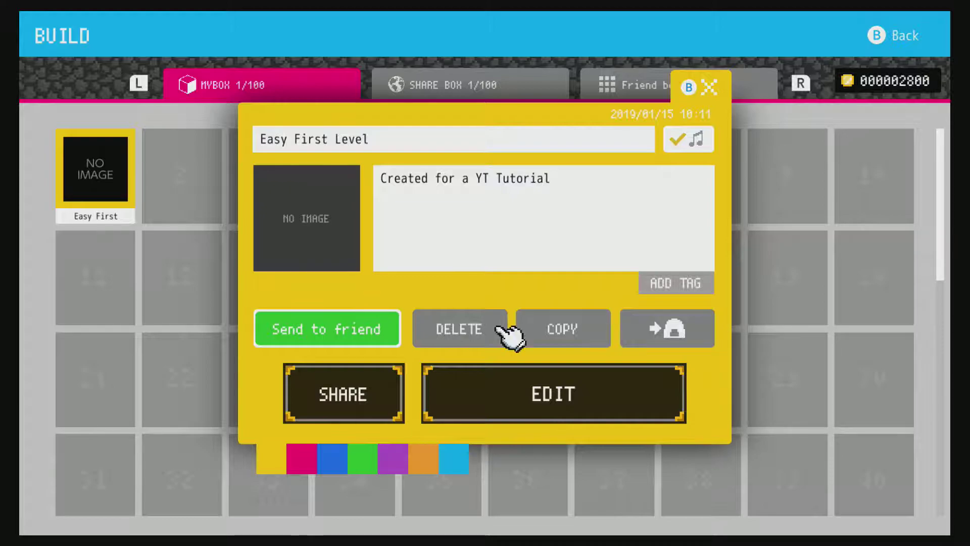
- Snapshot the stone room with the bookshelf and skeleton and set it as the level thumbnail
{"action": "left_click", "coordinate": [394, 392]}
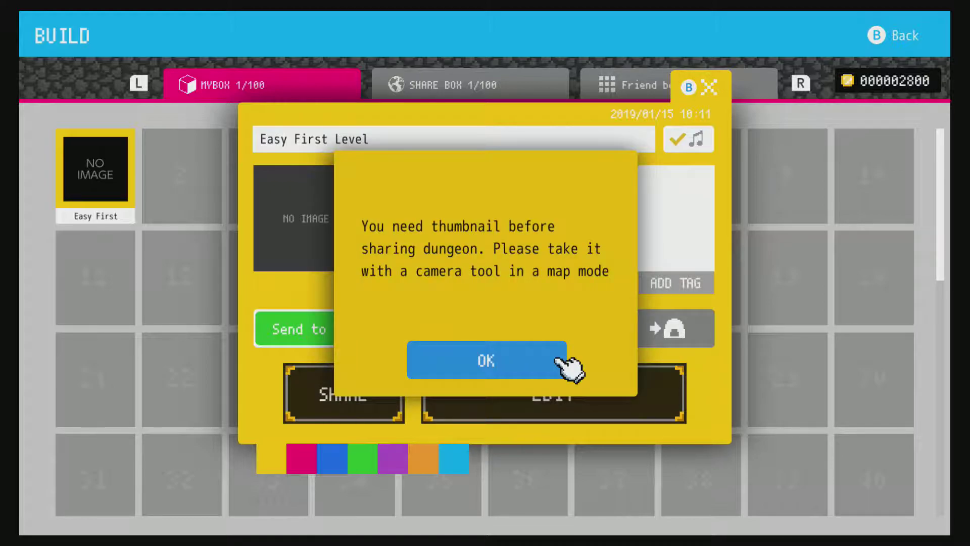
{"action": "left_click", "coordinate": [558, 360]}
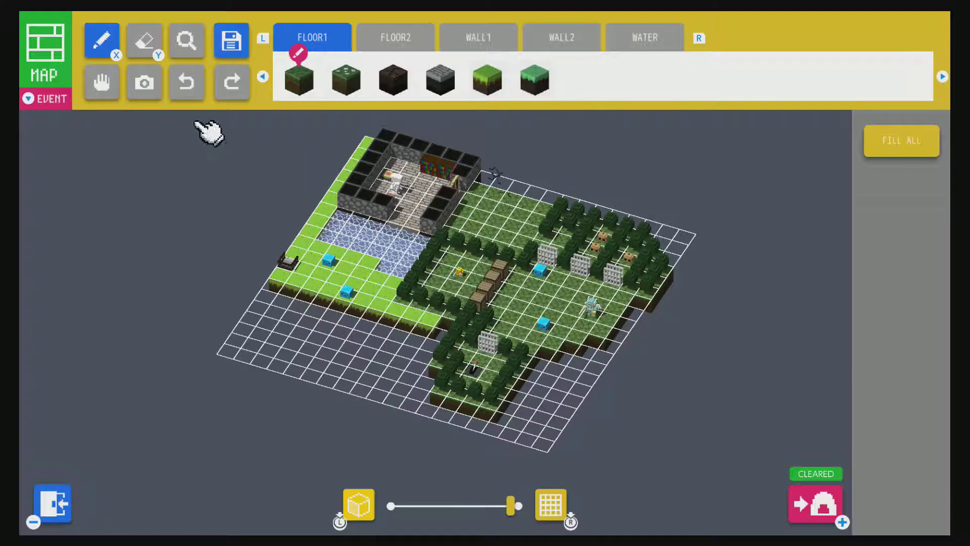
{"action": "left_click", "coordinate": [144, 80]}
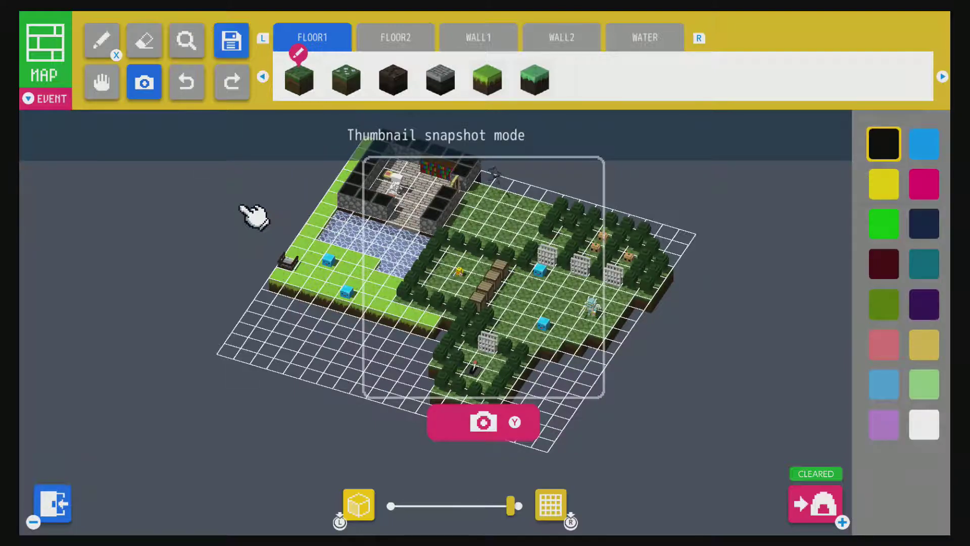
{"action": "scroll", "coordinate": [314, 238], "scroll_direction": "up", "scroll_amount": 3}
{"action": "scroll", "coordinate": [364, 257], "scroll_direction": "up", "scroll_amount": 5}
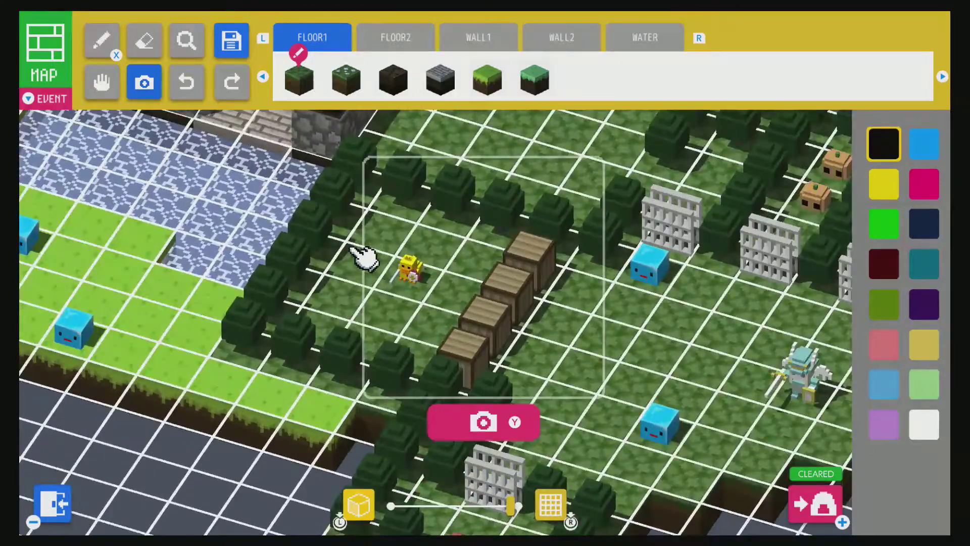
{"action": "scroll", "coordinate": [319, 215], "scroll_direction": "down", "scroll_amount": 3}
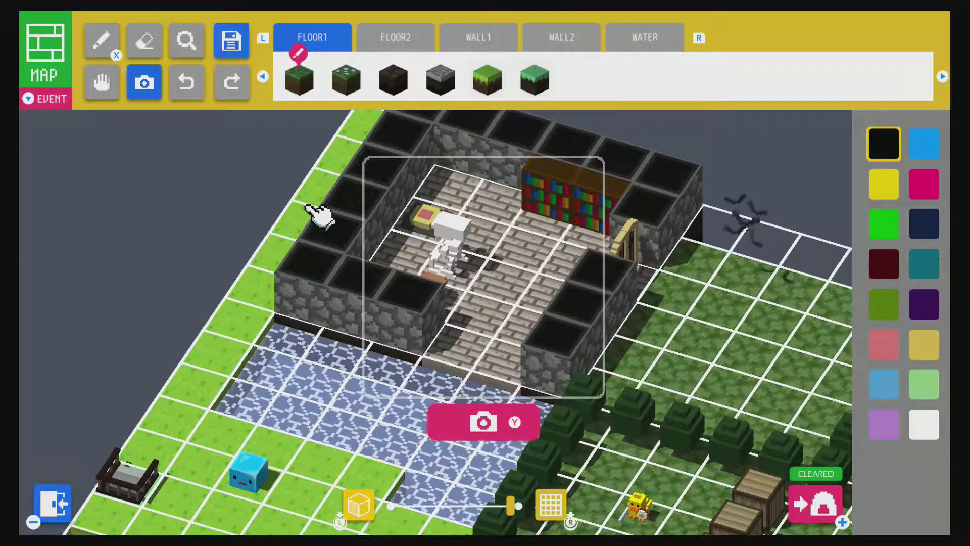
{"action": "key", "text": "y"}
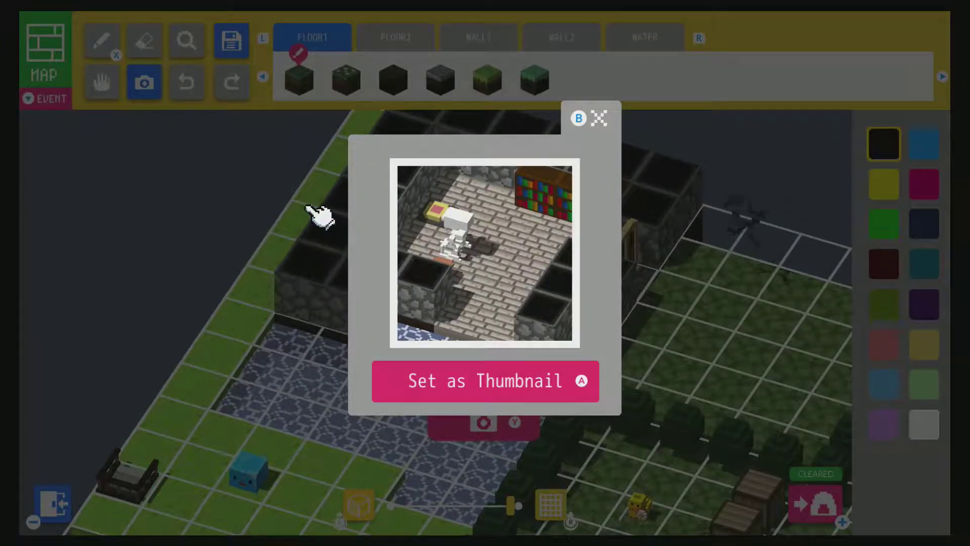
{"action": "key", "text": "a"}
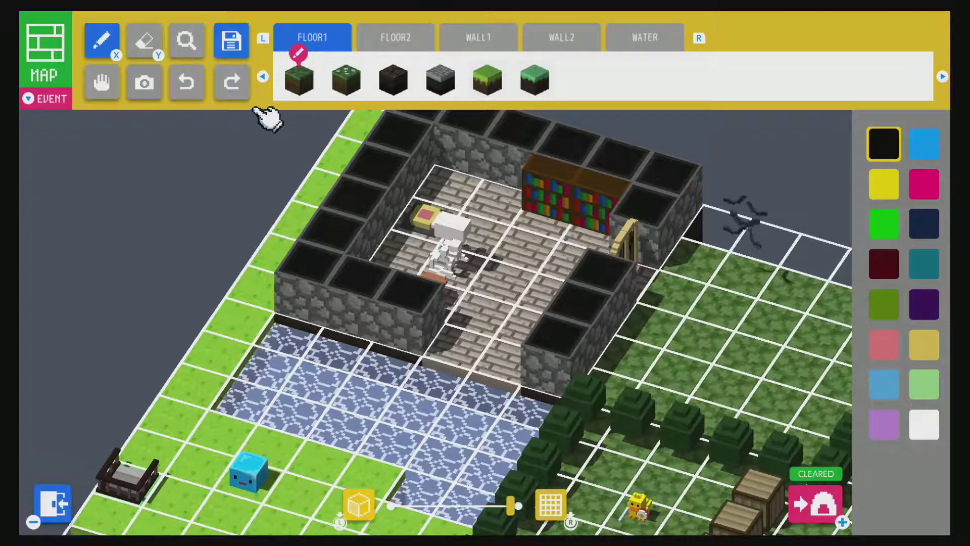
- Save the map over the existing copy and finish editing
{"action": "left_click", "coordinate": [235, 41]}
{"action": "left_click", "coordinate": [622, 390]}
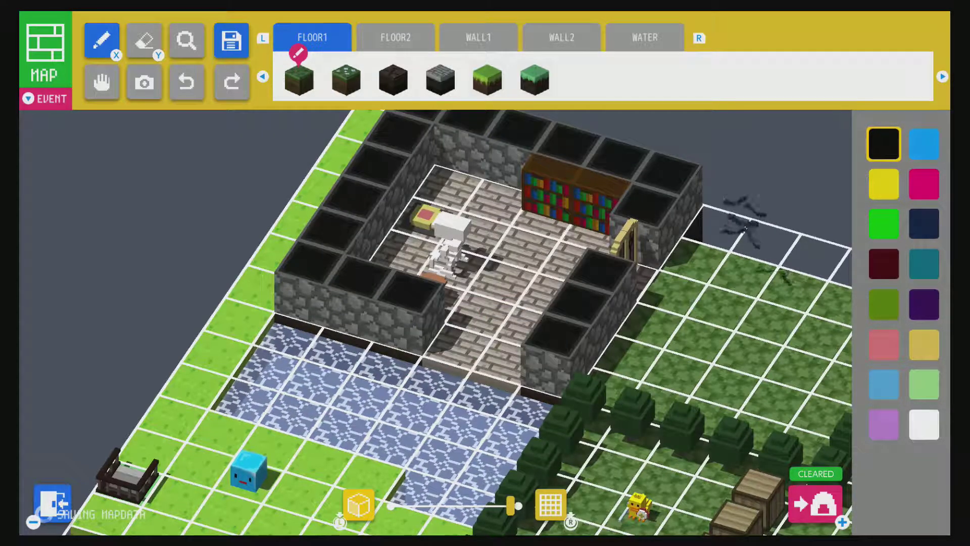
{"action": "key", "text": "Escape"}
{"action": "left_click", "coordinate": [624, 390]}
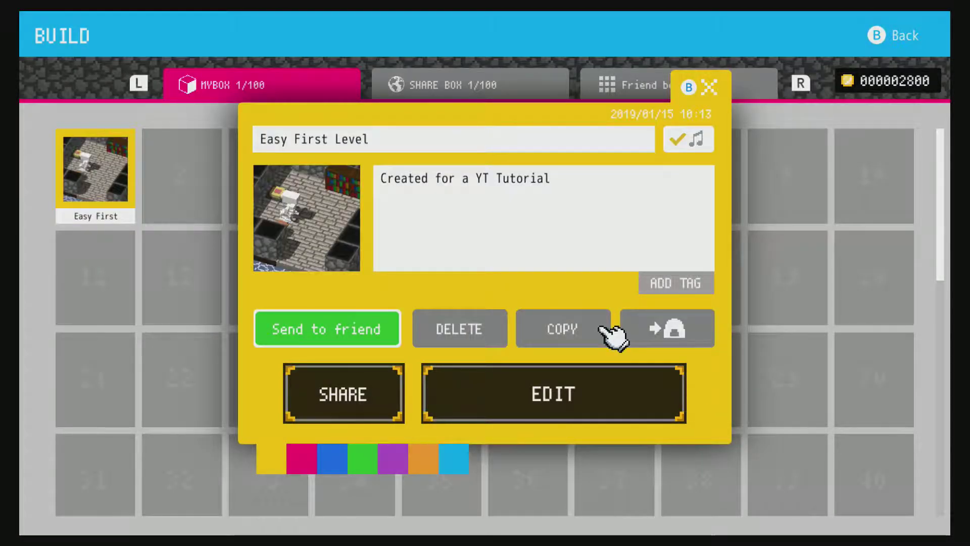
- Share Easy First Level into empty Share Box slot 2
{"action": "left_click", "coordinate": [397, 395]}
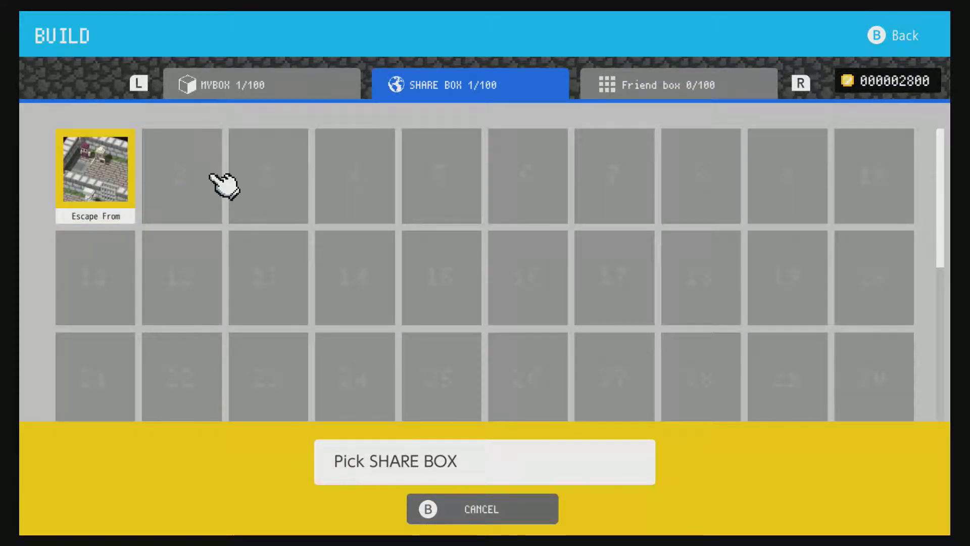
{"action": "left_click", "coordinate": [223, 184]}
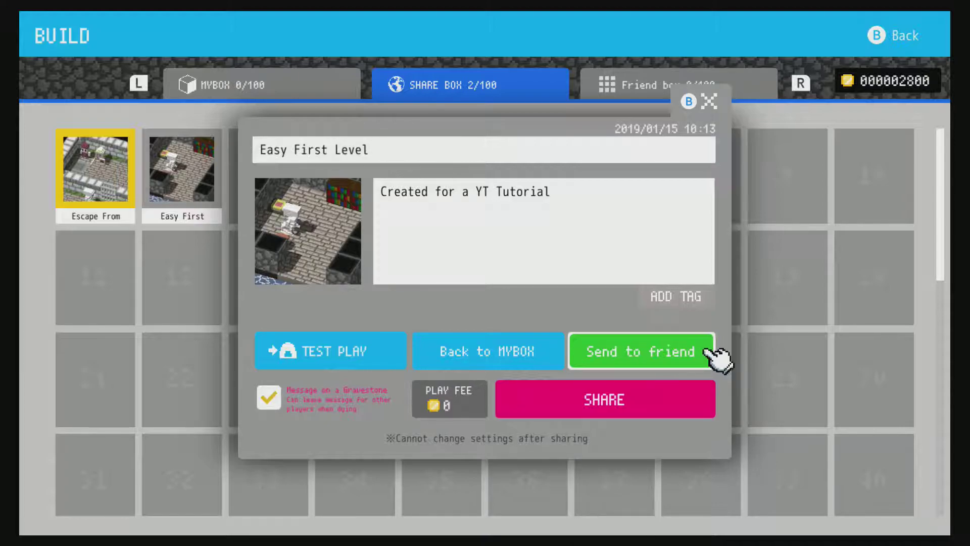
- Add the #easy, #RPG and #action tags to the level description
{"action": "left_click", "coordinate": [708, 298]}
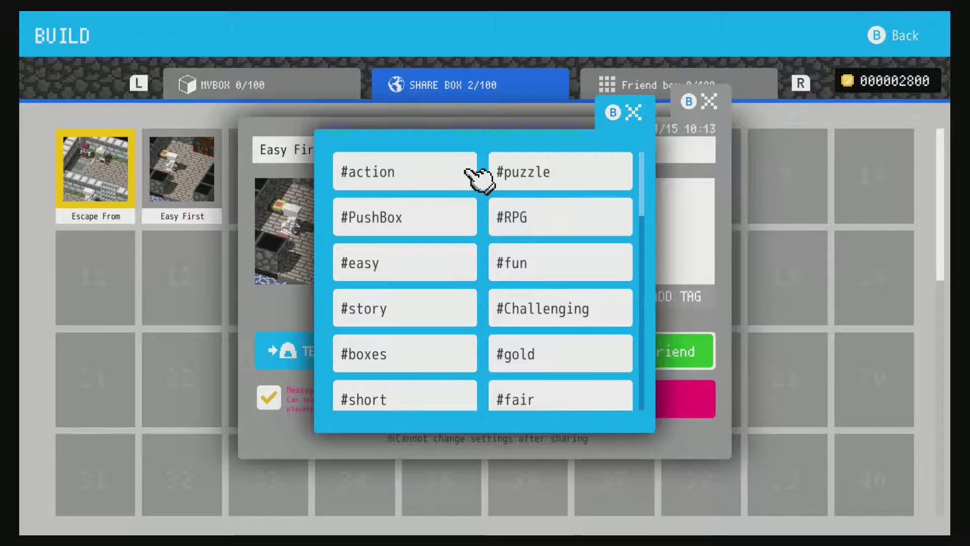
{"action": "left_click", "coordinate": [470, 263]}
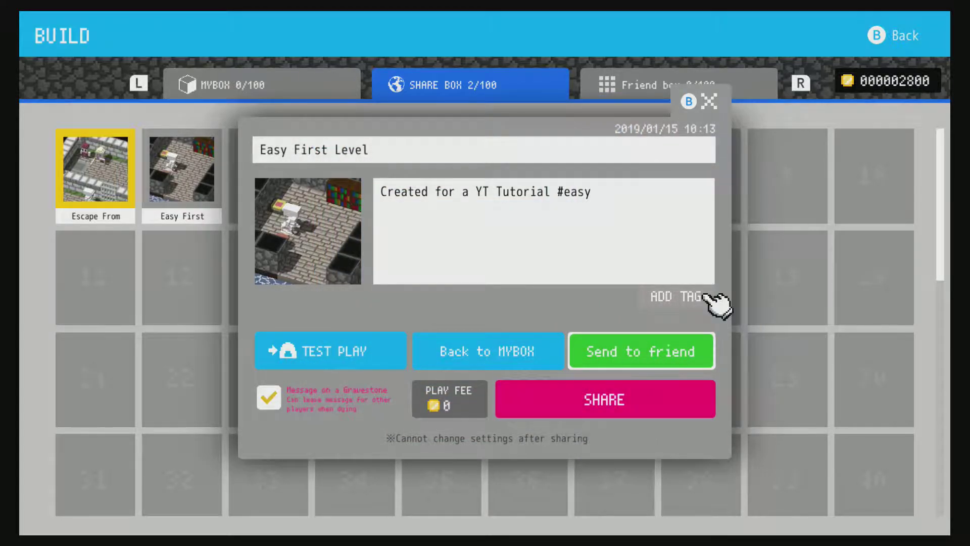
{"action": "left_click", "coordinate": [707, 298]}
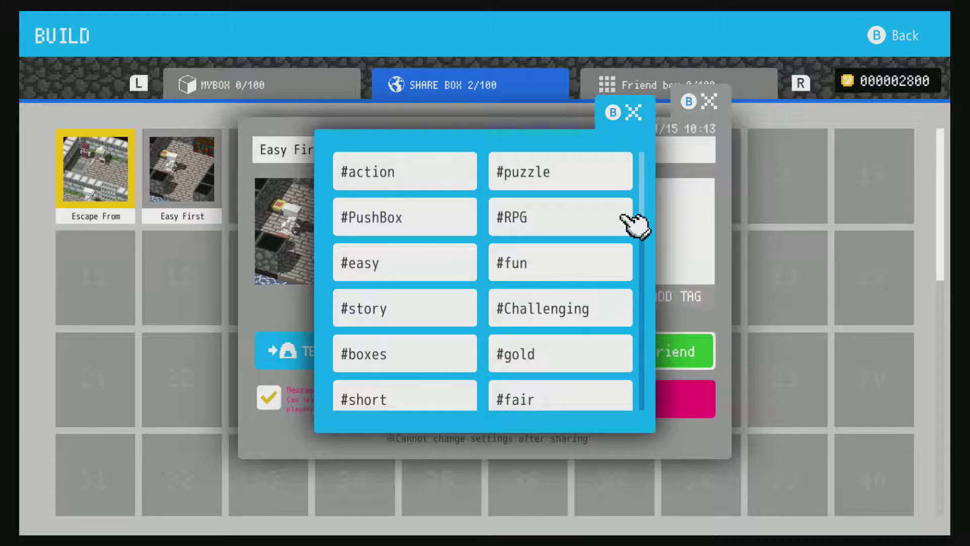
{"action": "left_click", "coordinate": [627, 218]}
{"action": "left_click", "coordinate": [707, 299]}
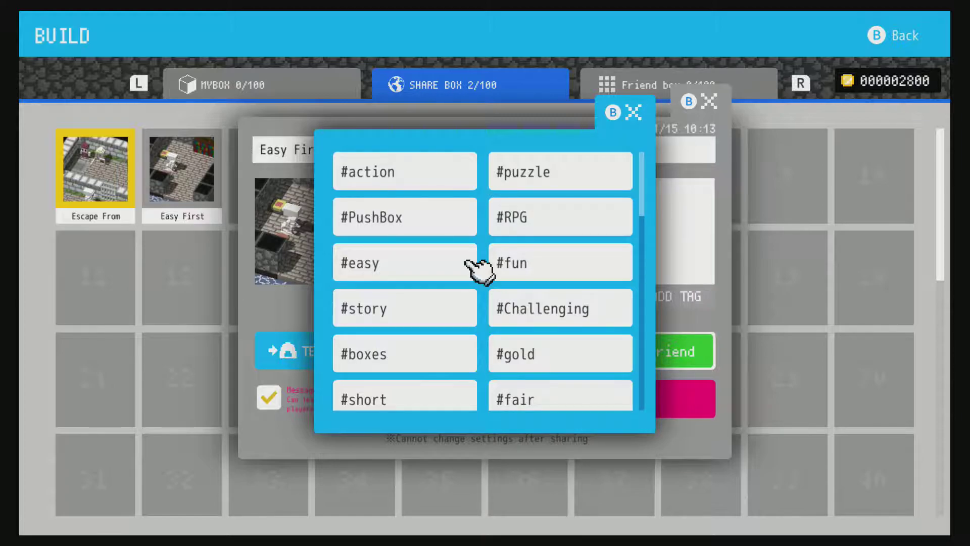
{"action": "left_click", "coordinate": [467, 171]}
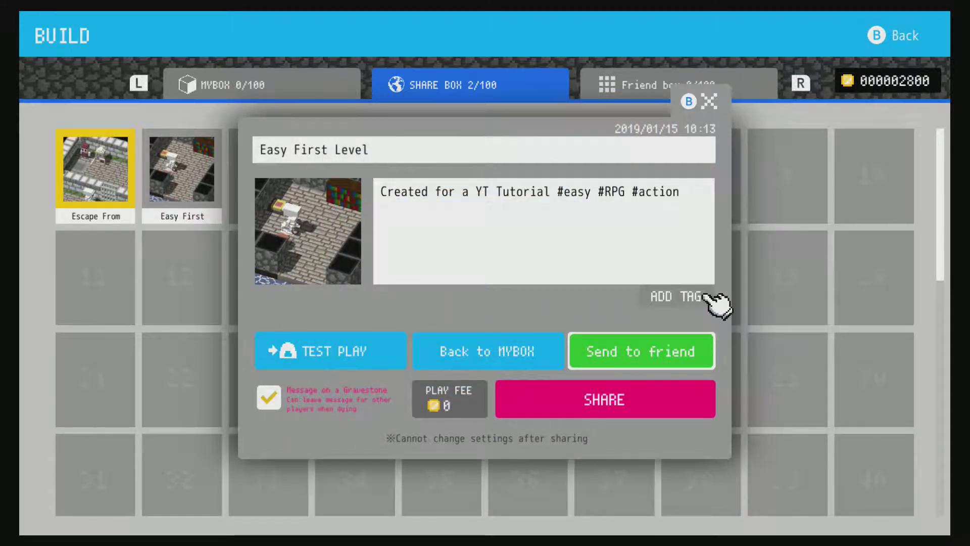
- Publish the level to the Share Box, paying 50G
{"action": "left_click", "coordinate": [707, 399]}
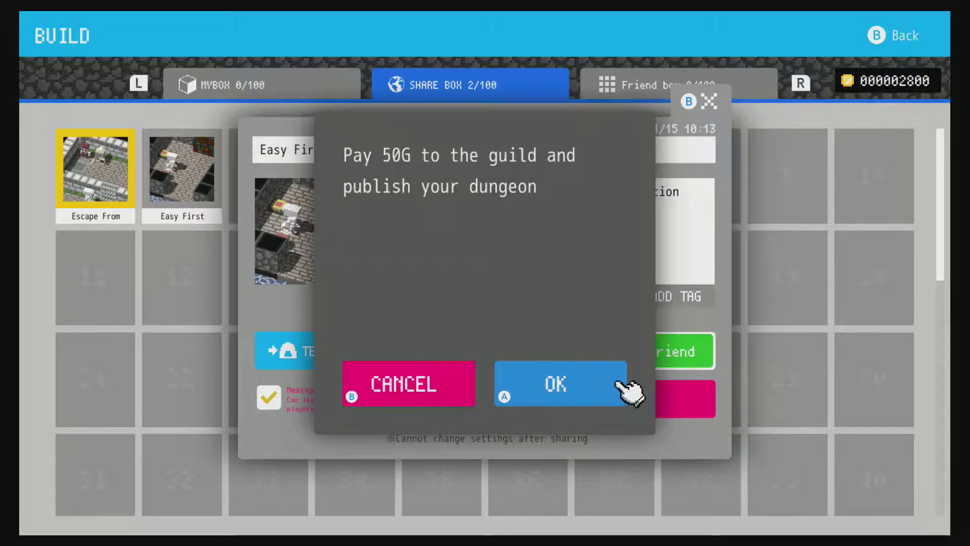
{"action": "left_click", "coordinate": [617, 384]}
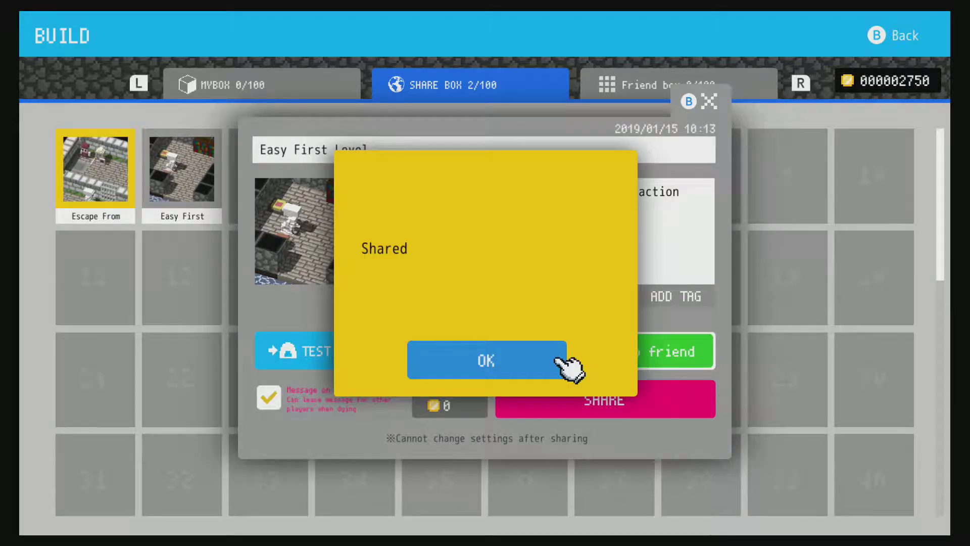
{"action": "left_click", "coordinate": [557, 362]}
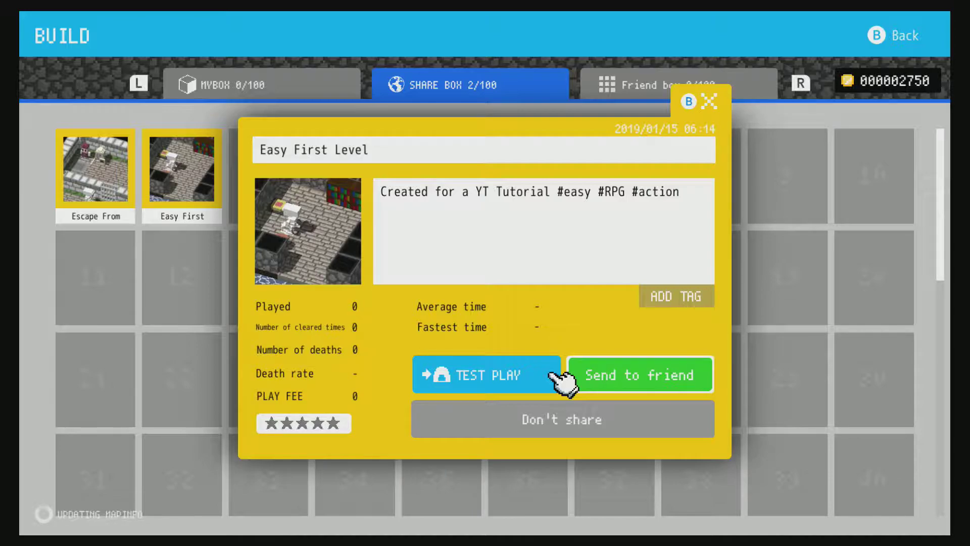
- Close Easy First Level's info panel to return to the Share Box grid
{"action": "key", "text": "Escape"}
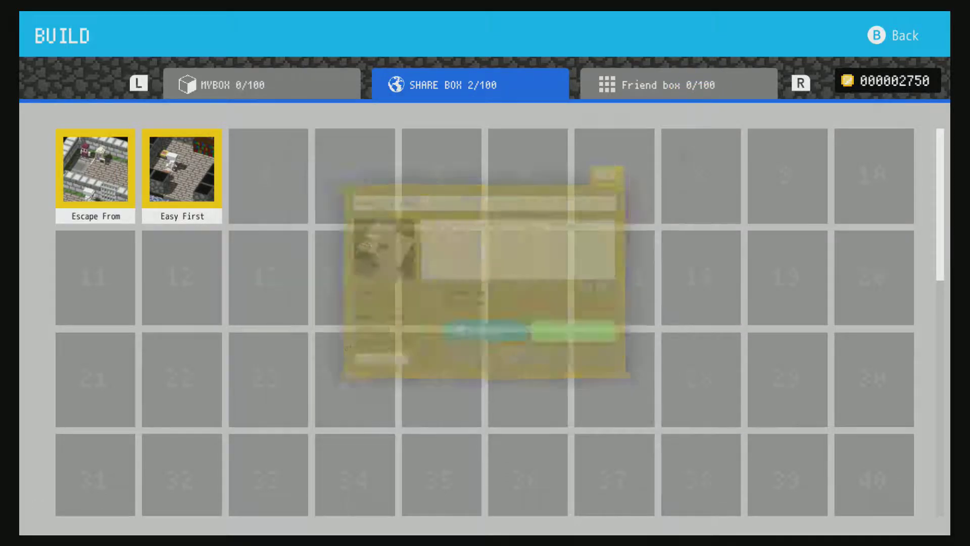